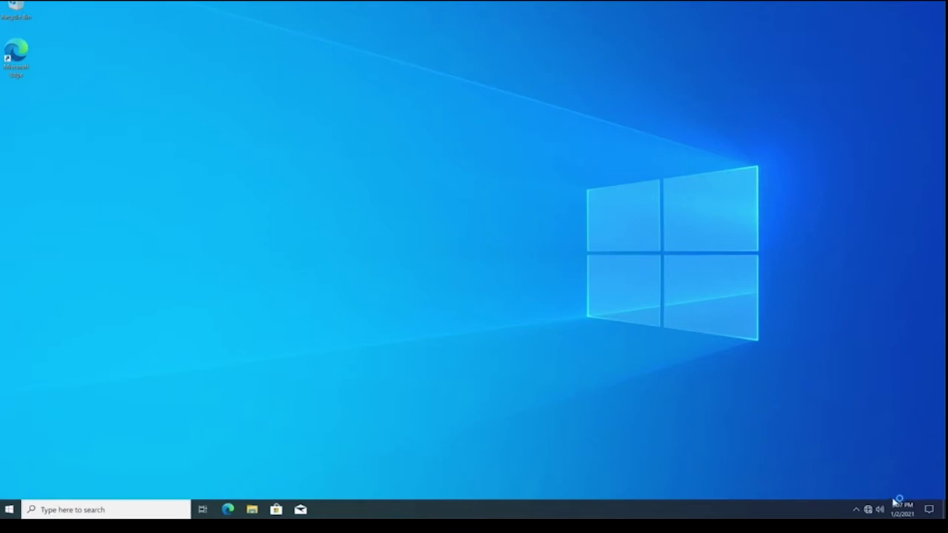
Connect to the PatriotAstro Wi-Fi network with its network security key and allow the PC to be discoverable.
click(868, 510)
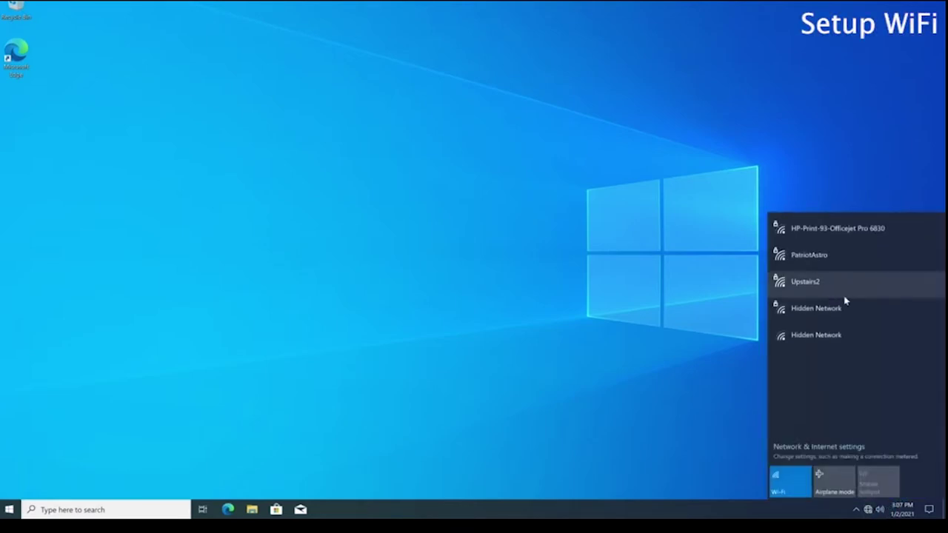
click(823, 257)
click(896, 300)
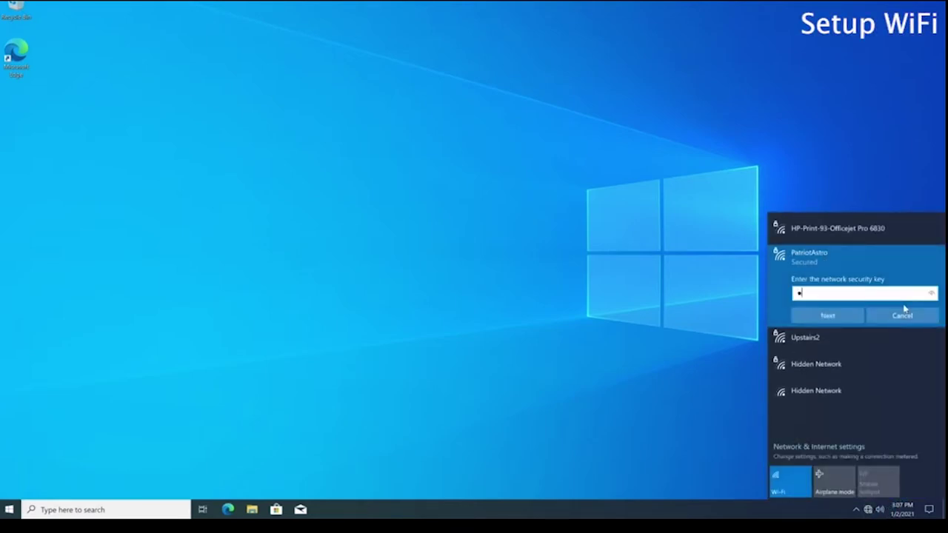
click(853, 317)
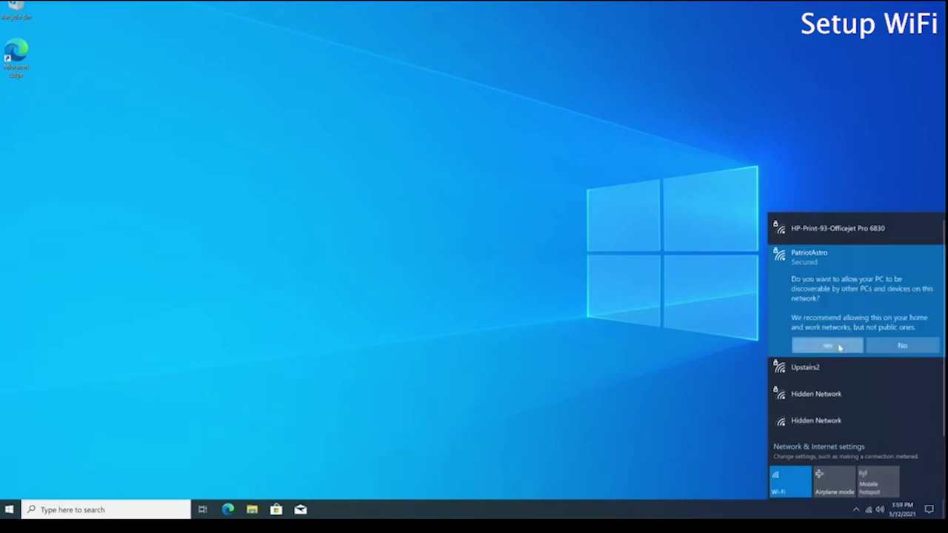
click(831, 345)
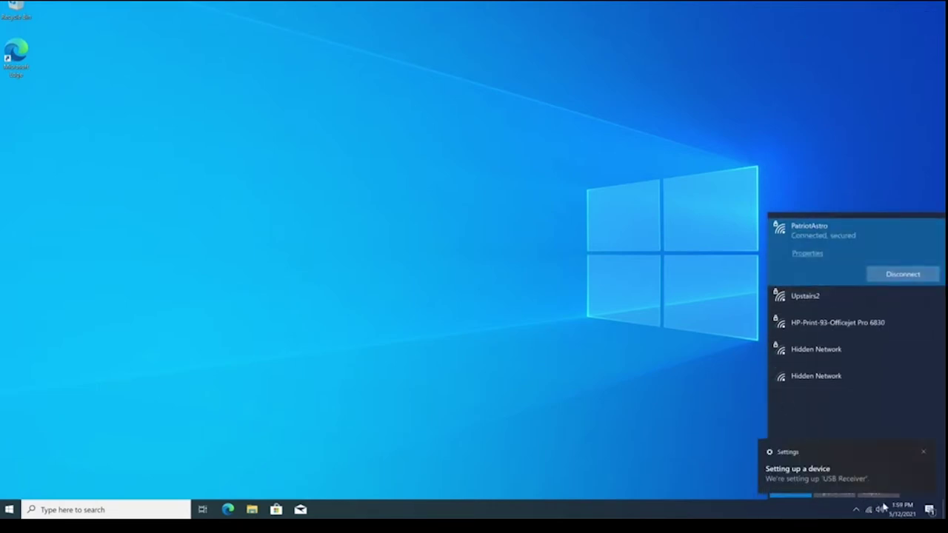
Turn off automatic time zone, set it to (UTC-05:00) Eastern Time (US & Canada), and synchronize the clock.
right_click(885, 508)
click(848, 279)
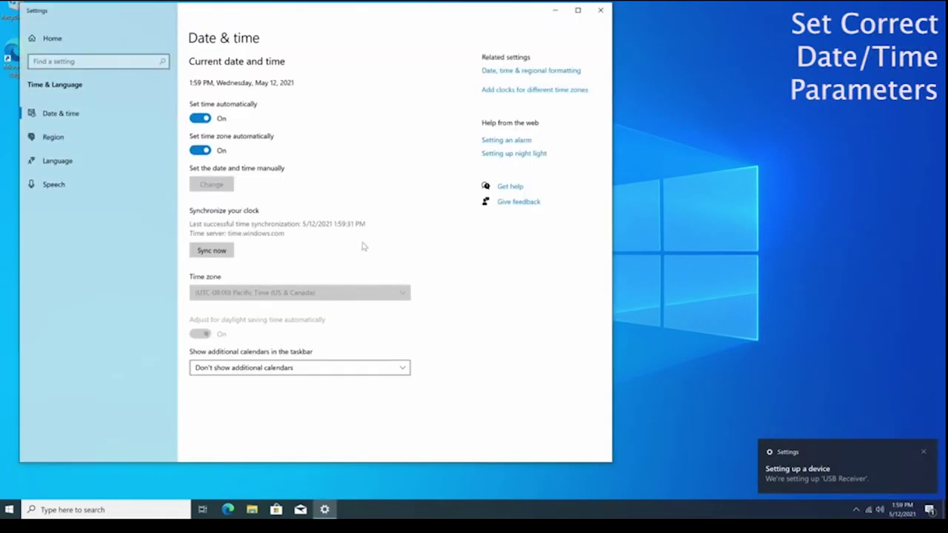
click(266, 293)
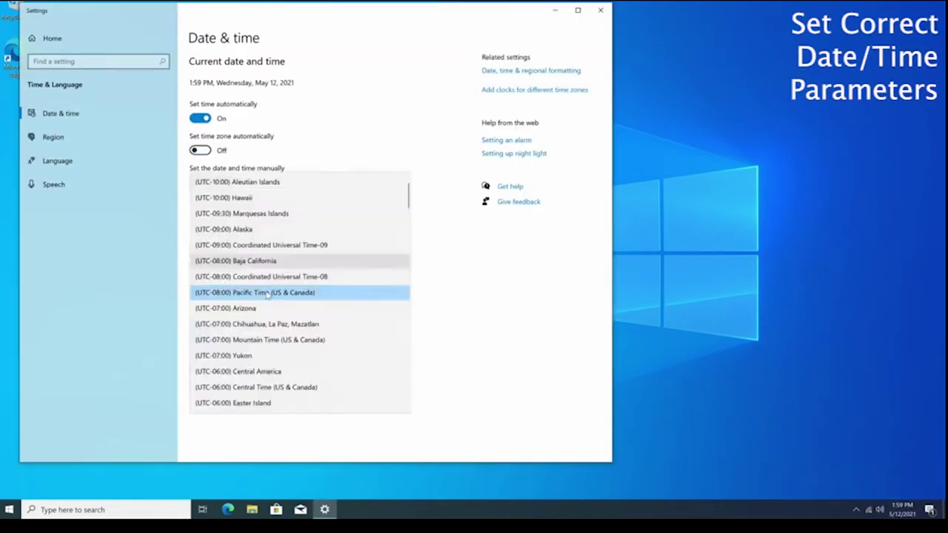
scroll(265, 398, down, 2)
scroll(266, 399, down, 1)
click(274, 376)
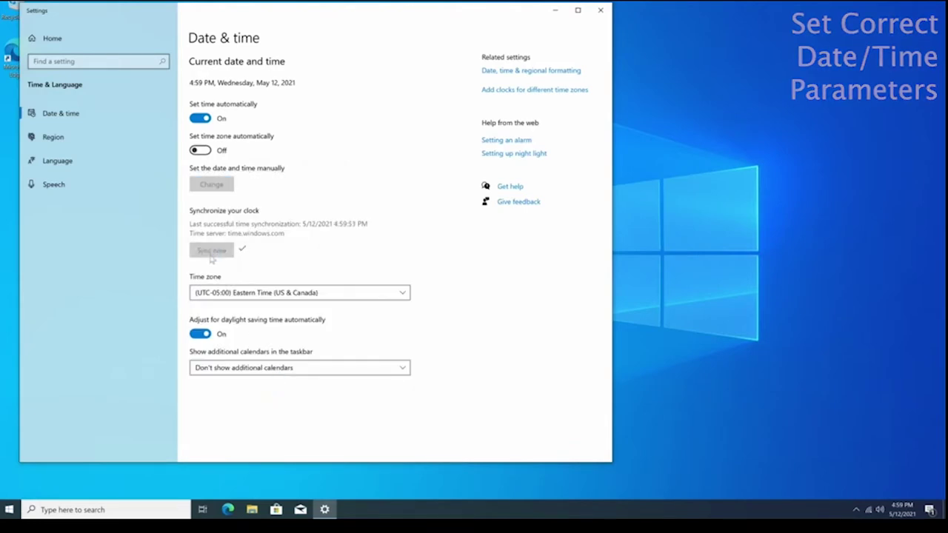
click(600, 11)
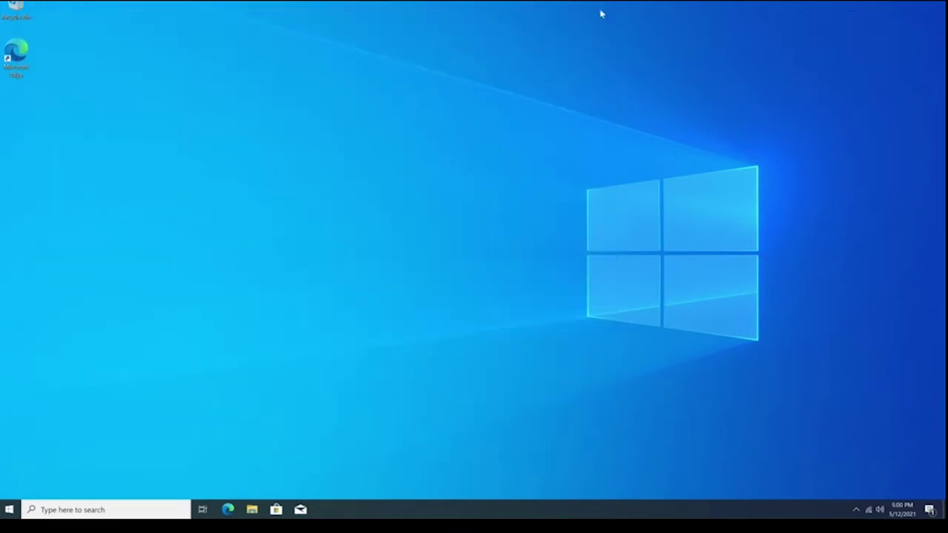
Open the About page for this PC and check its hardware specifications and Windows edition.
click(127, 508)
text(about)
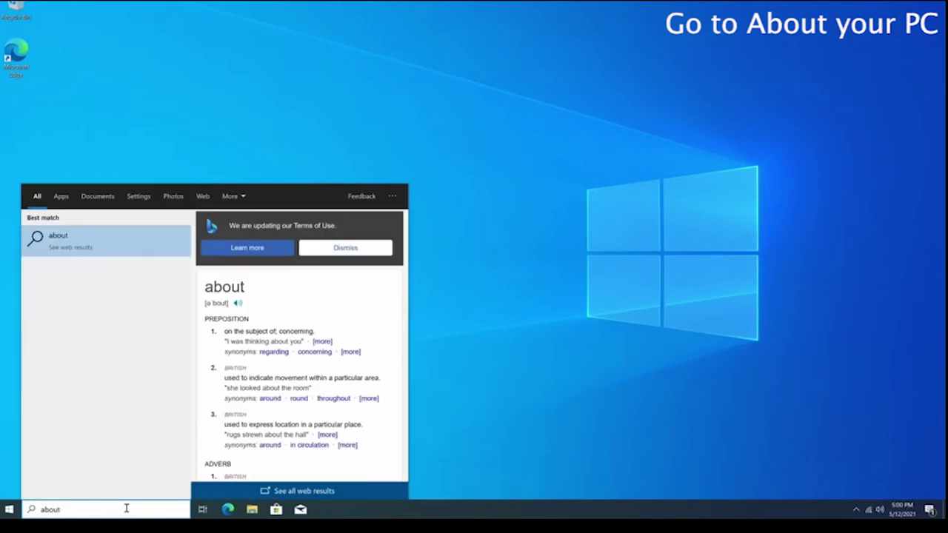
text( my)
click(230, 317)
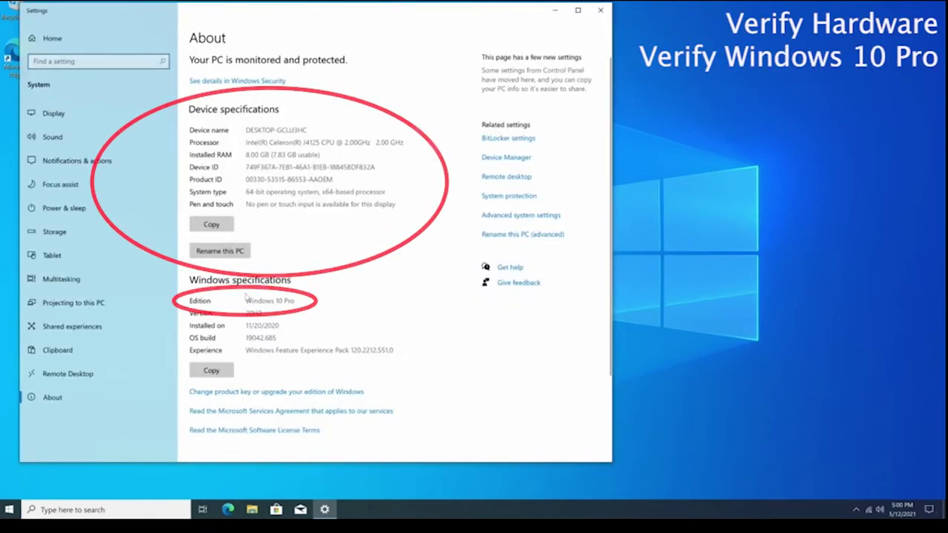
drag(245, 300, 278, 299)
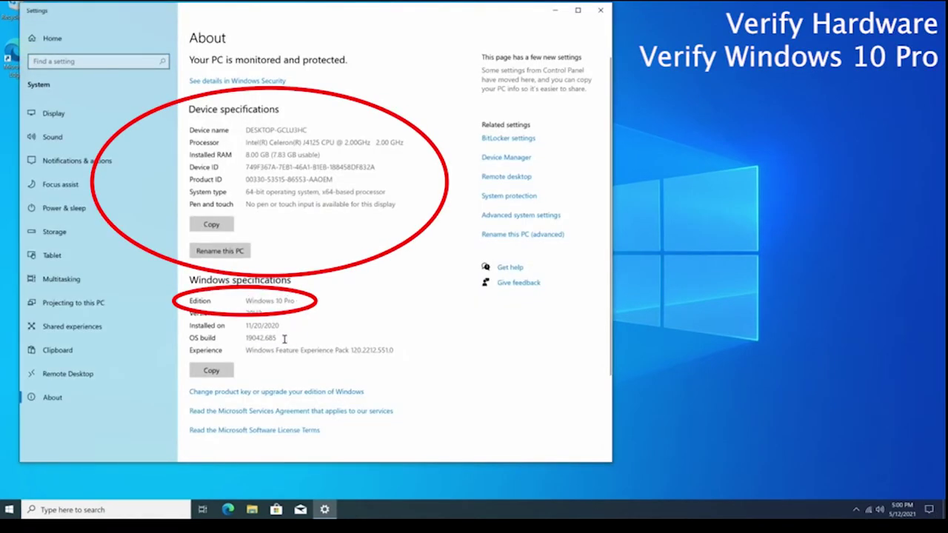
Rename the PC to AstroStick2 and postpone the restart.
click(212, 253)
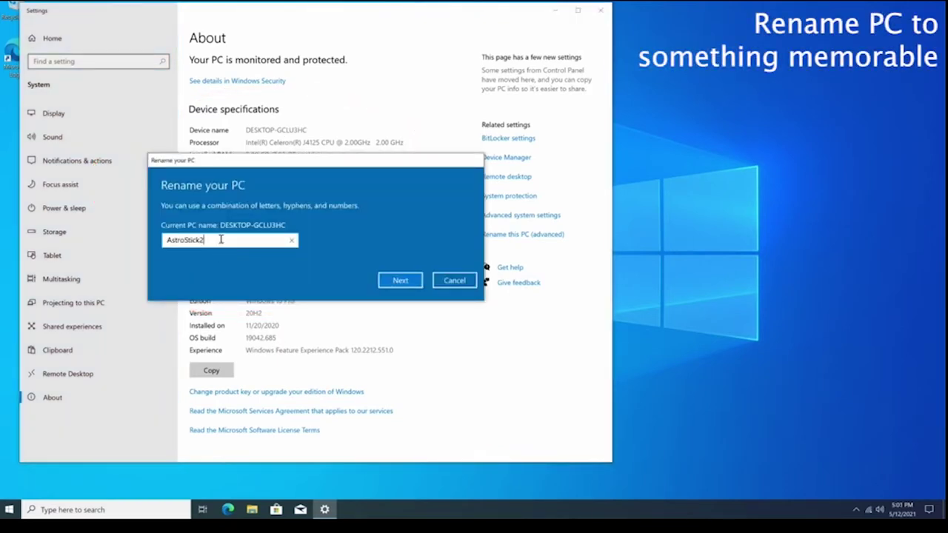
click(399, 279)
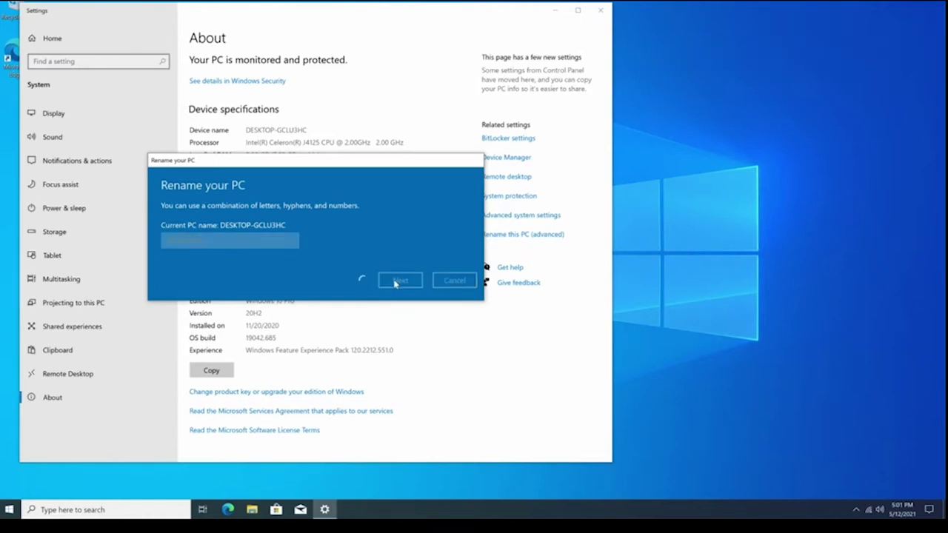
click(450, 259)
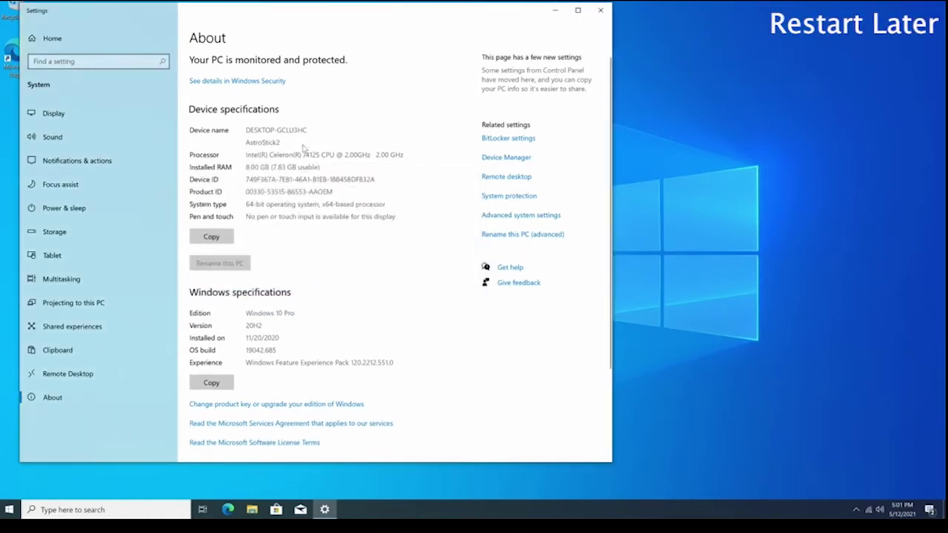
Search the settings for network, open Network status, and show the network adapter connections.
click(80, 61)
text(network)
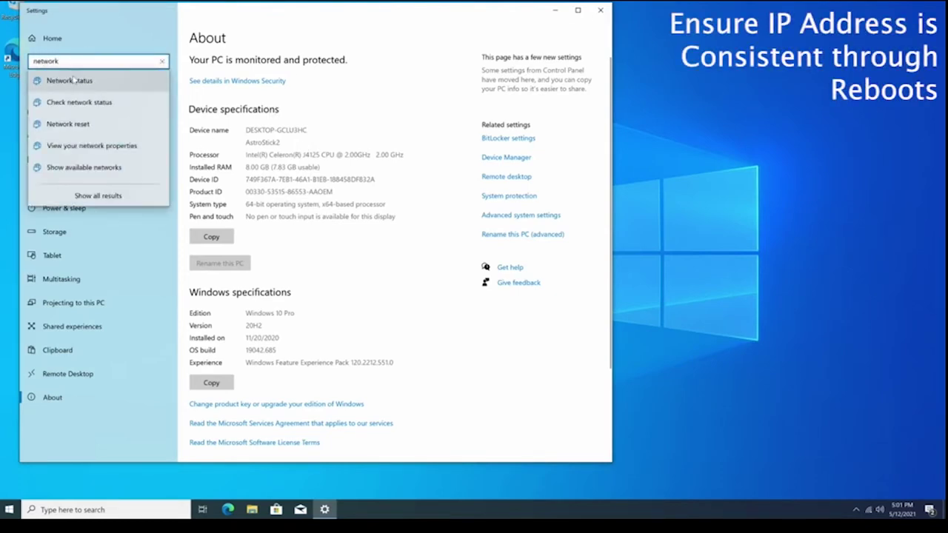
click(73, 80)
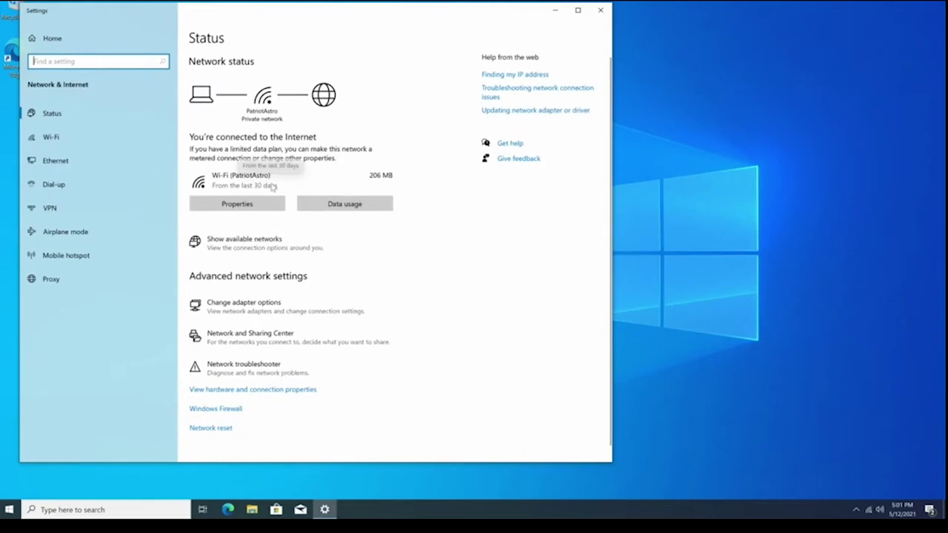
click(286, 317)
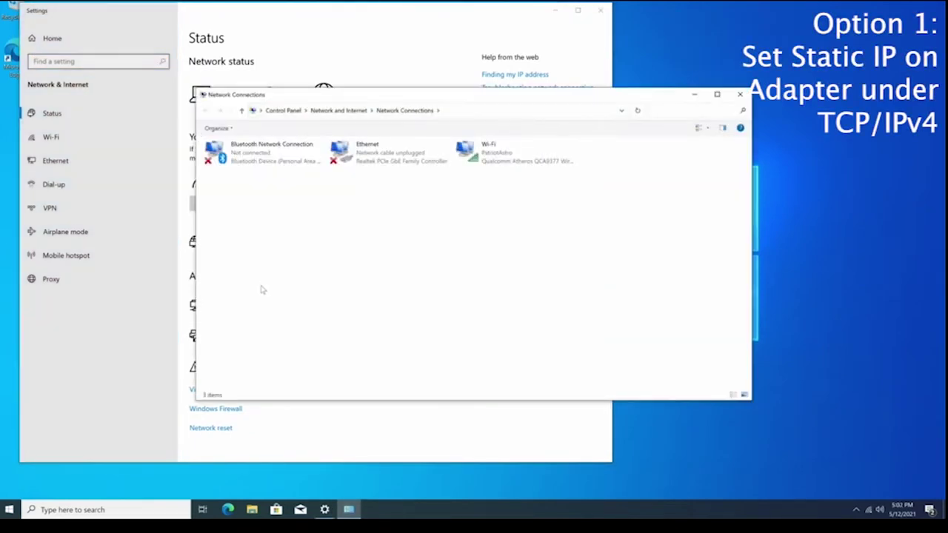
Review the Wi-Fi adapter's Internet Protocol Version 4 (TCP/IPv4) properties, and close them without making changes.
right_click(474, 148)
click(503, 264)
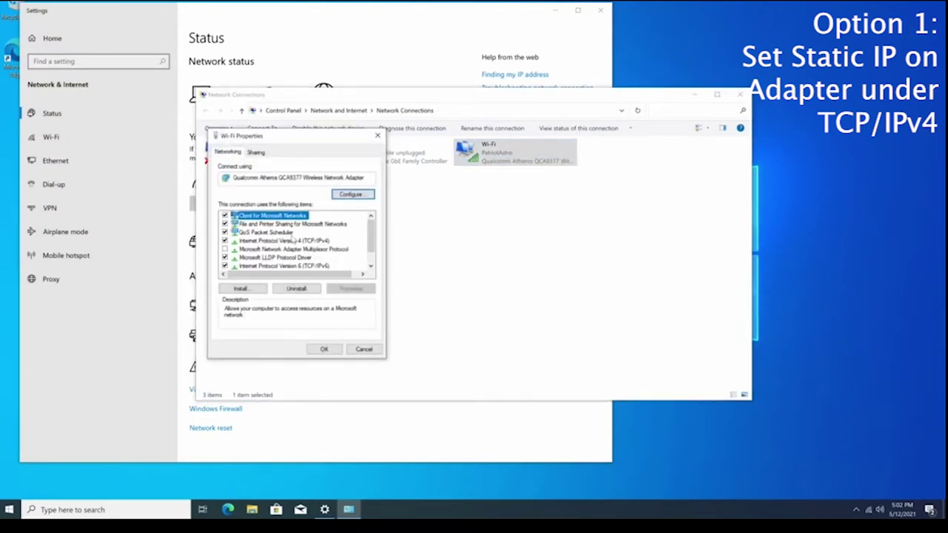
click(293, 241)
click(349, 290)
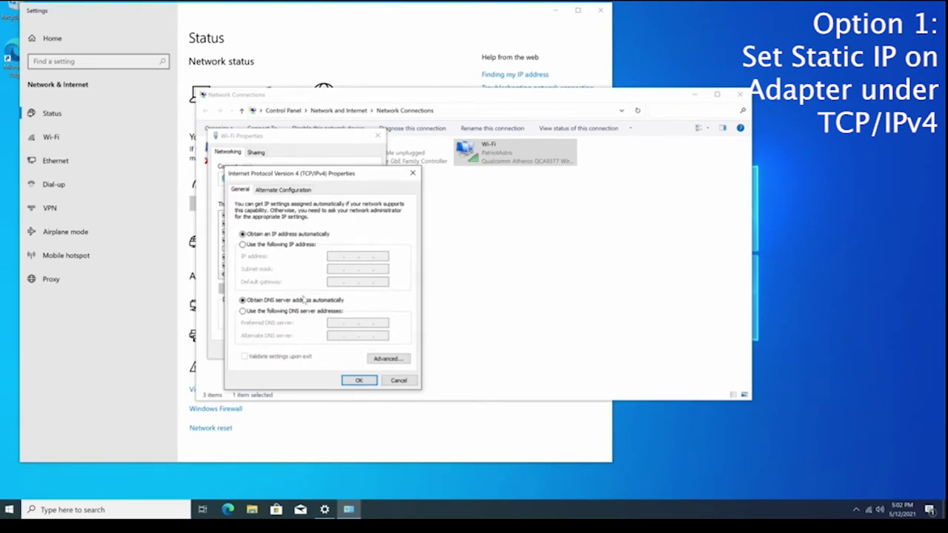
click(398, 381)
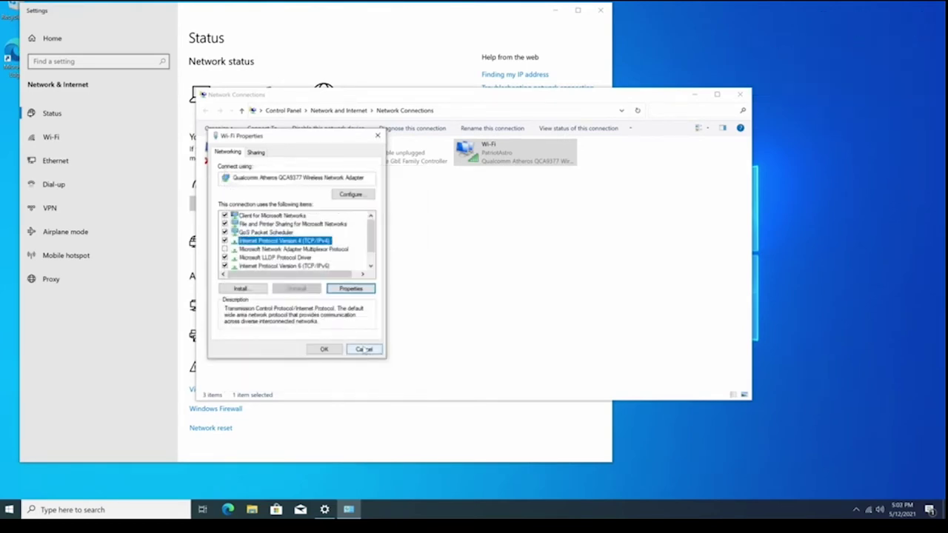
click(364, 349)
click(741, 95)
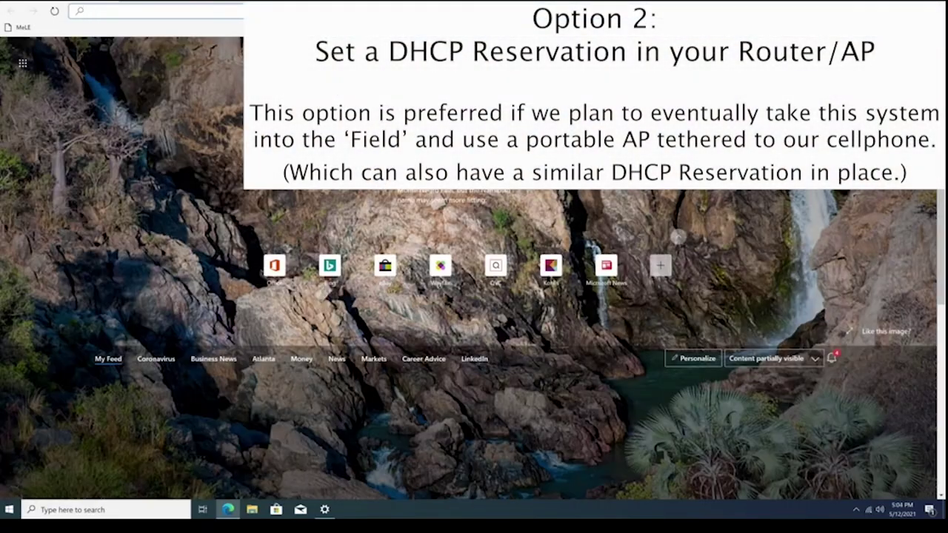
In Microsoft Edge, open the router page at 192.168.1.1/adv_index.htm and start adding an address reservation in LAN Setup.
text(https://192.168.1.1/adv_index.h)
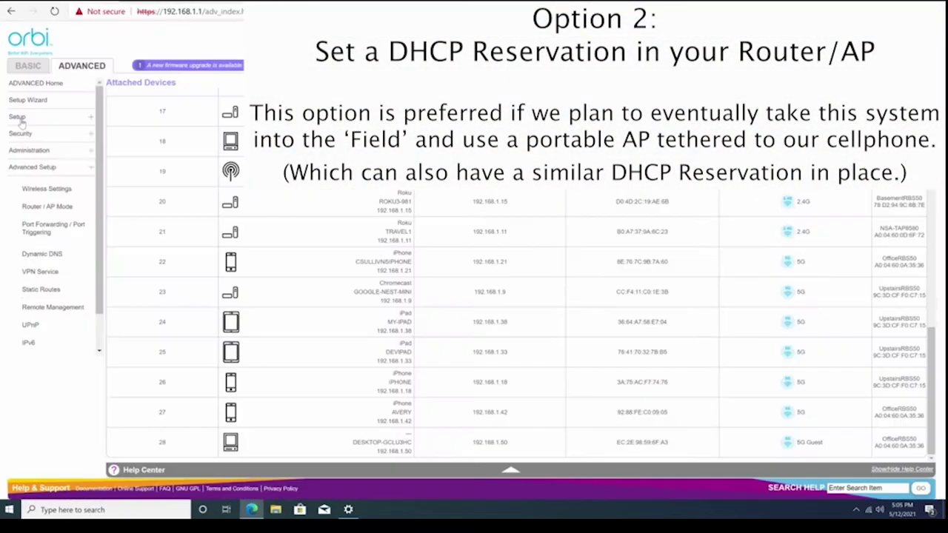
click(22, 117)
click(41, 209)
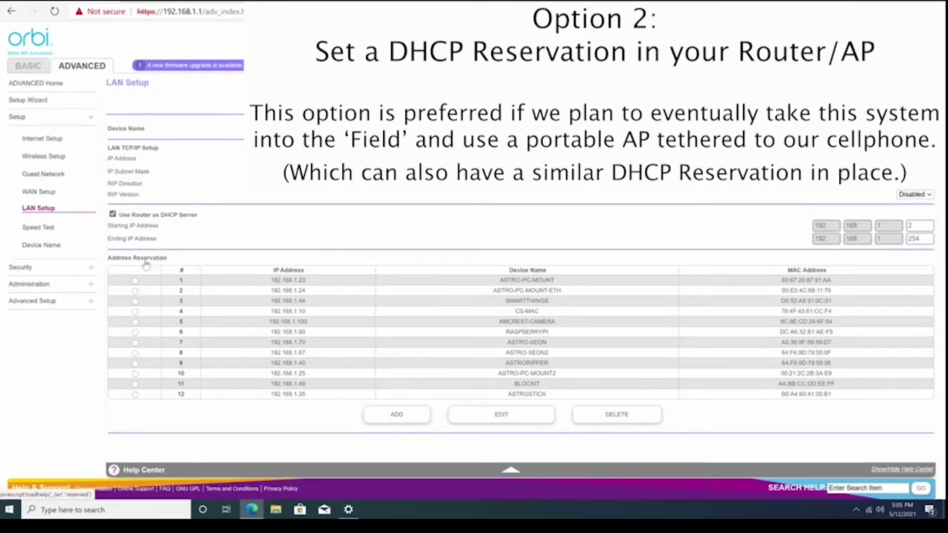
click(380, 418)
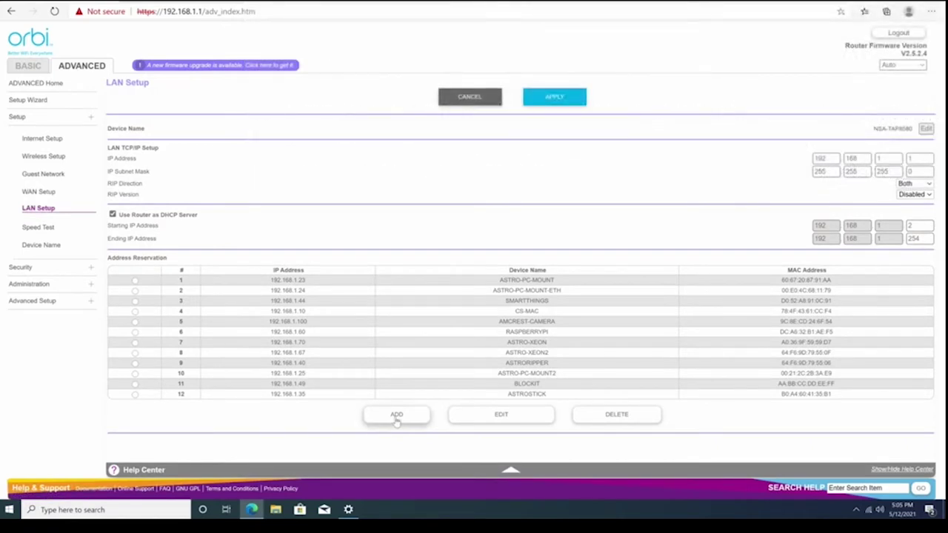
click(397, 416)
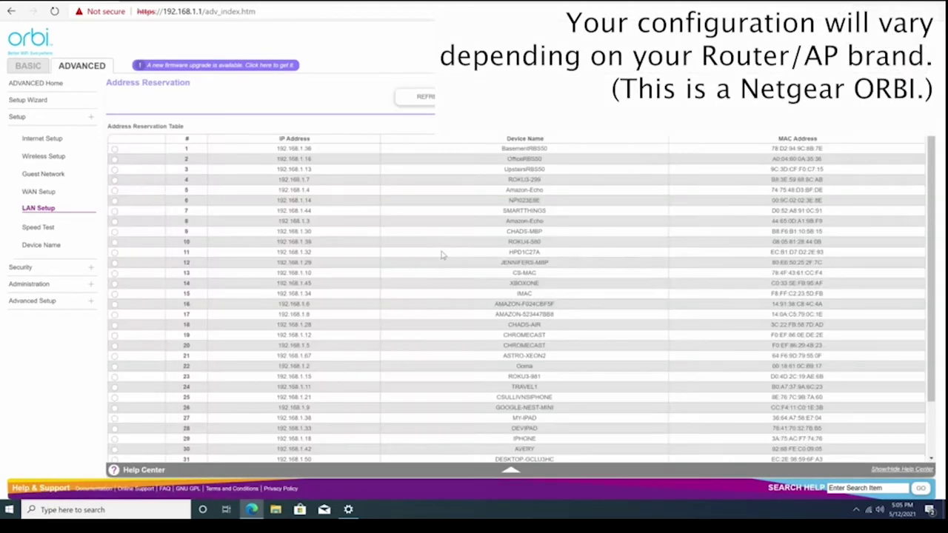
Reserve 192.168.1.50 for the DESKTOP-GCLU3HC device and set its reservation name to ASTROSTICK2.
scroll(469, 282, down, 2)
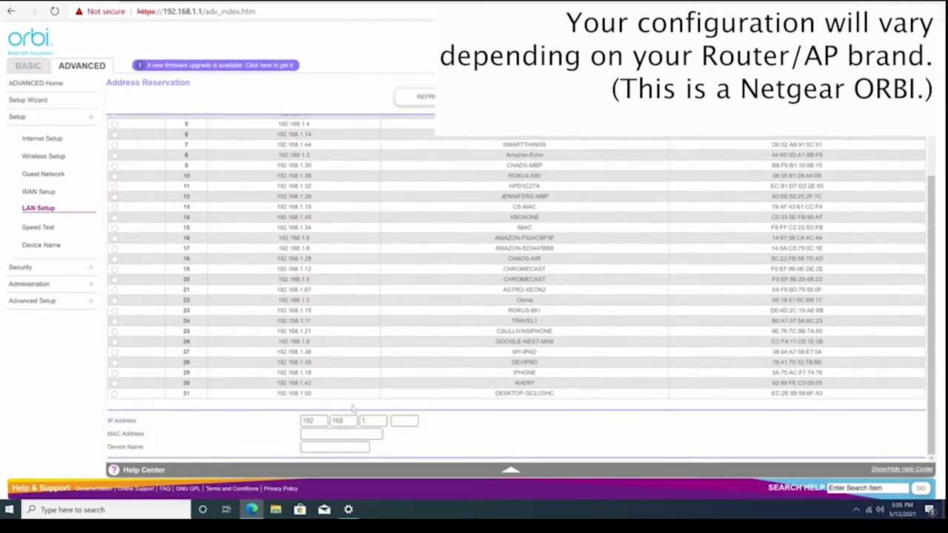
click(115, 394)
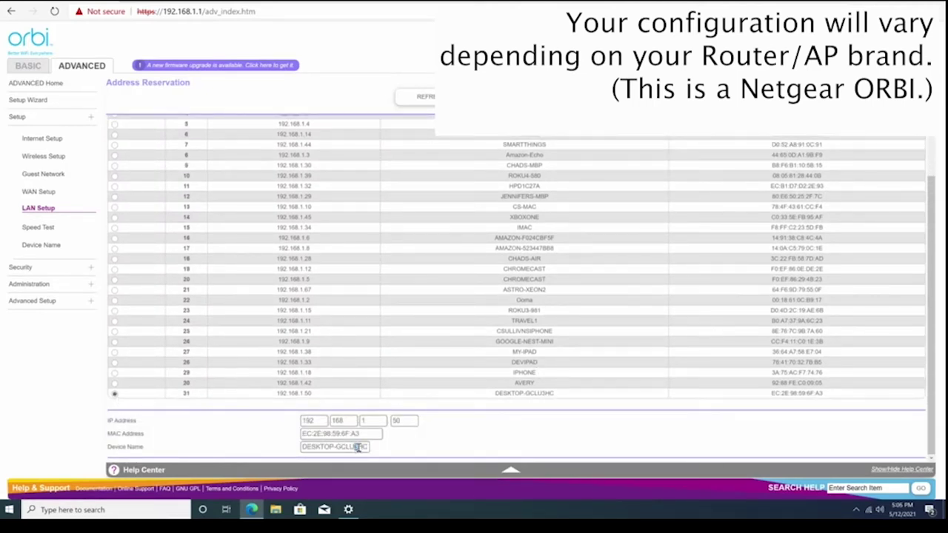
drag(369, 446, 320, 448)
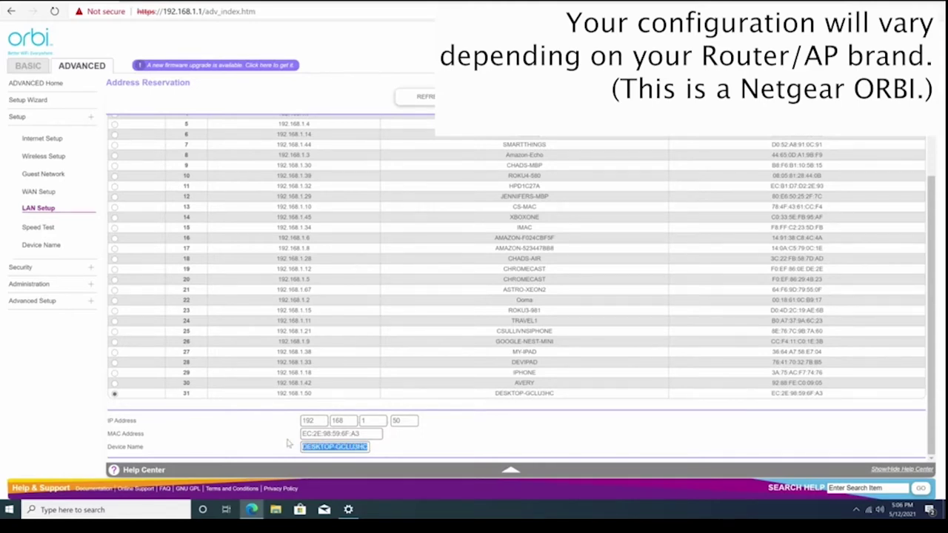
text(ASTROSTICK2)
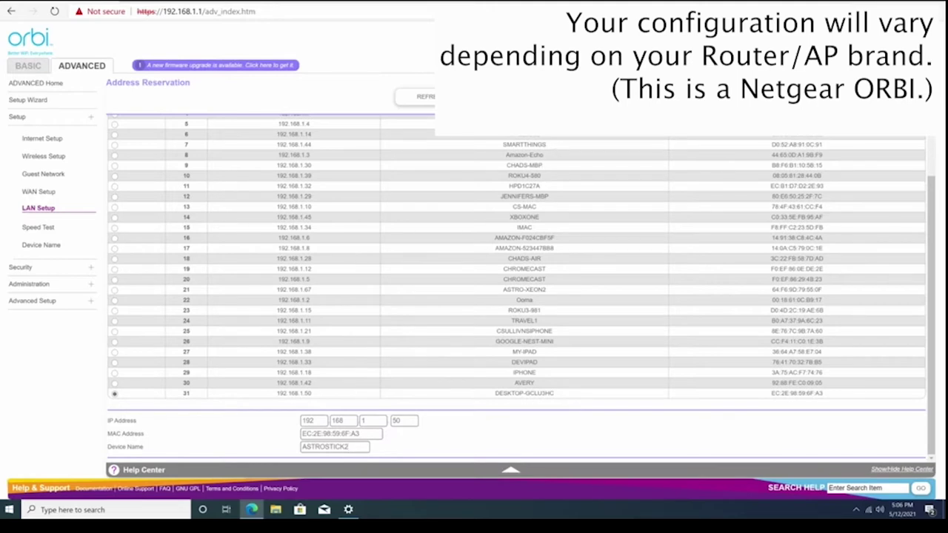
key(Return)
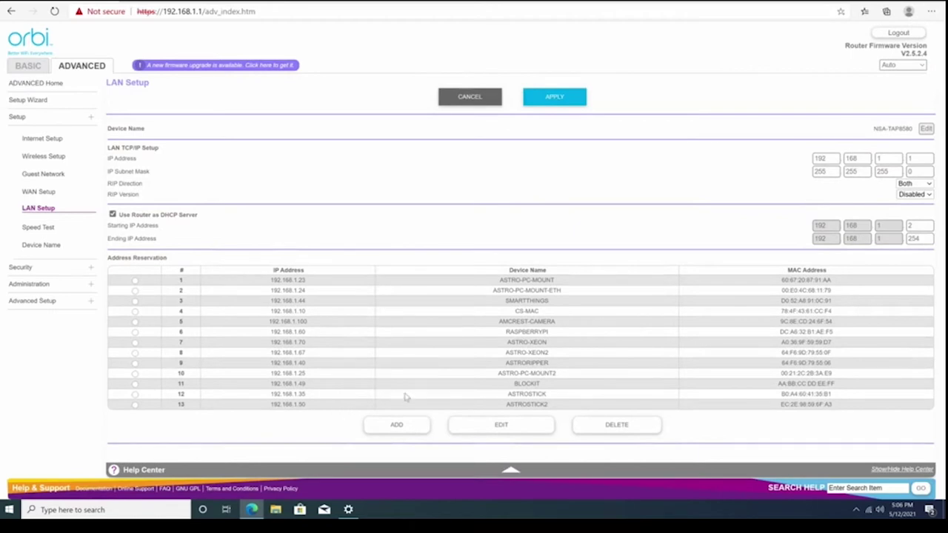
Search Windows for "windows update", open the update settings, and install the pending updates.
click(348, 510)
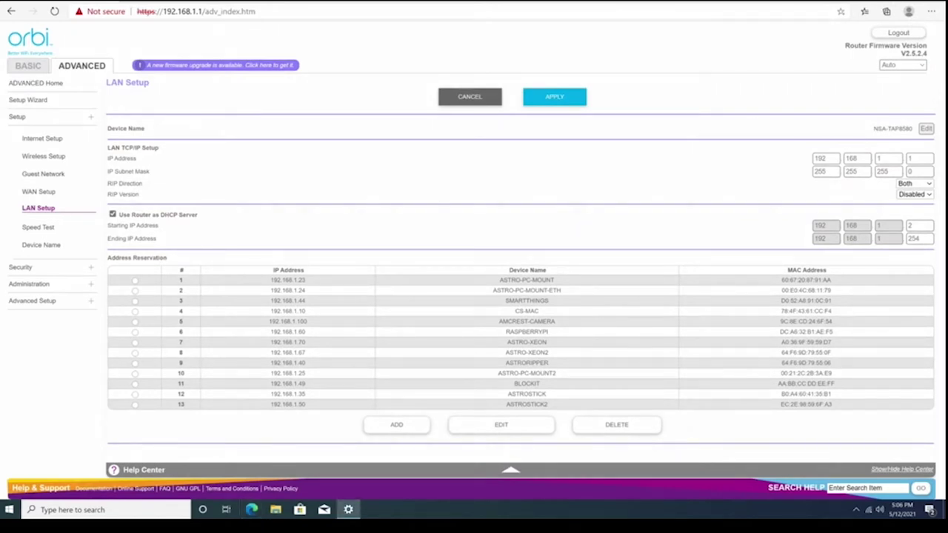
click(59, 508)
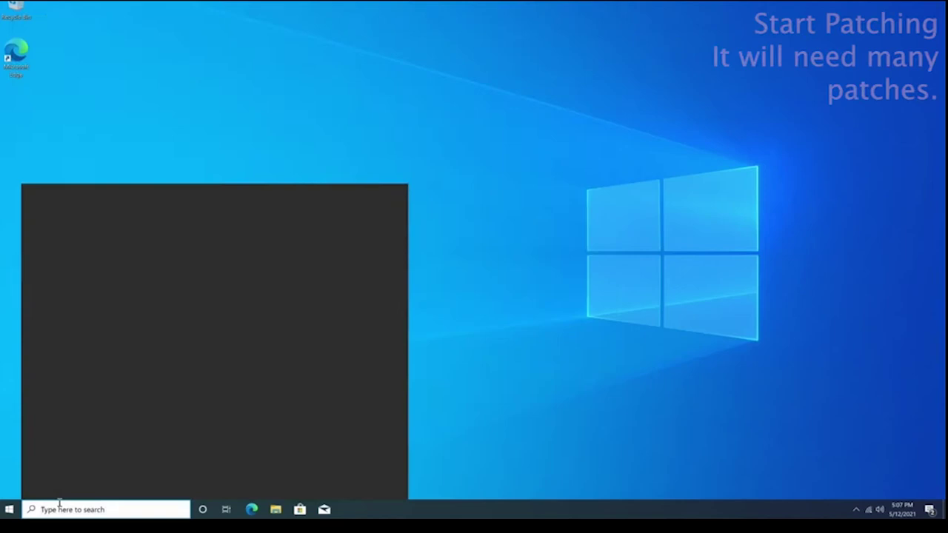
text(windows update)
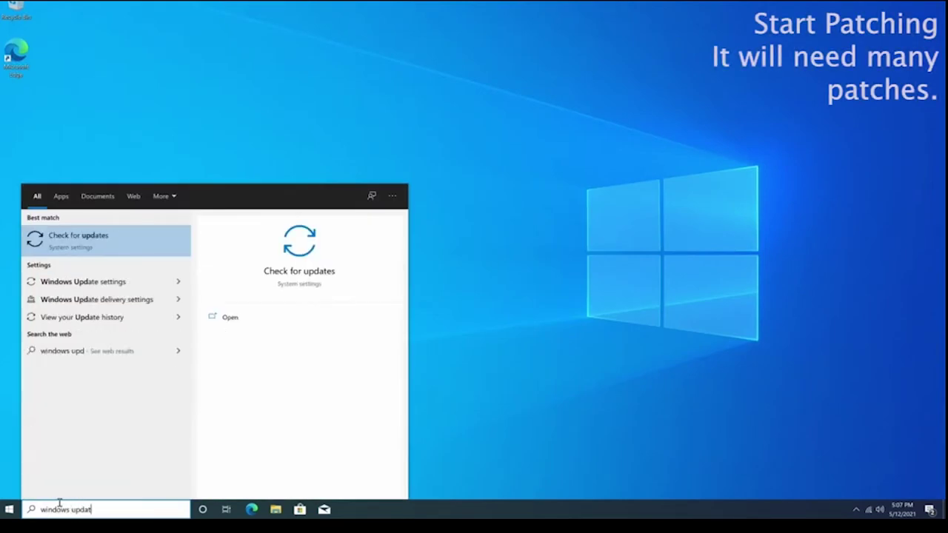
click(303, 320)
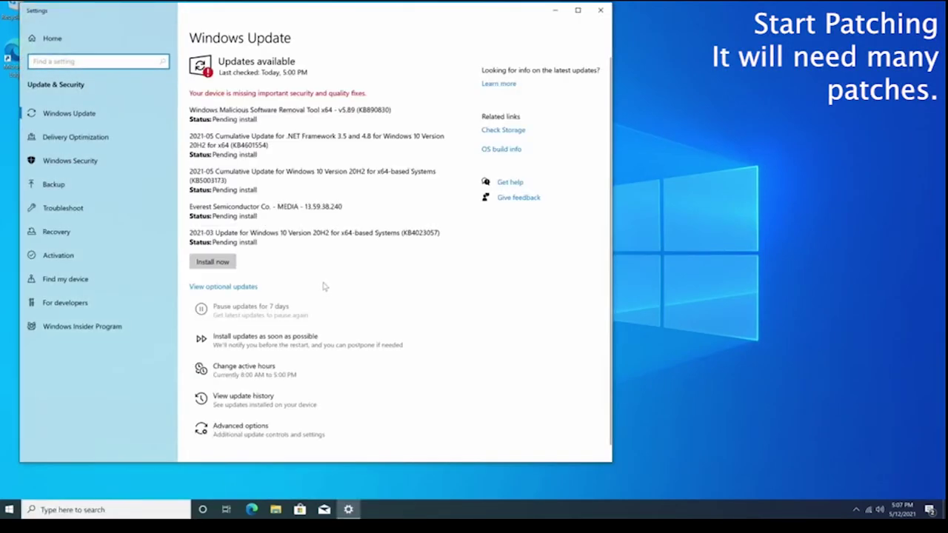
click(231, 263)
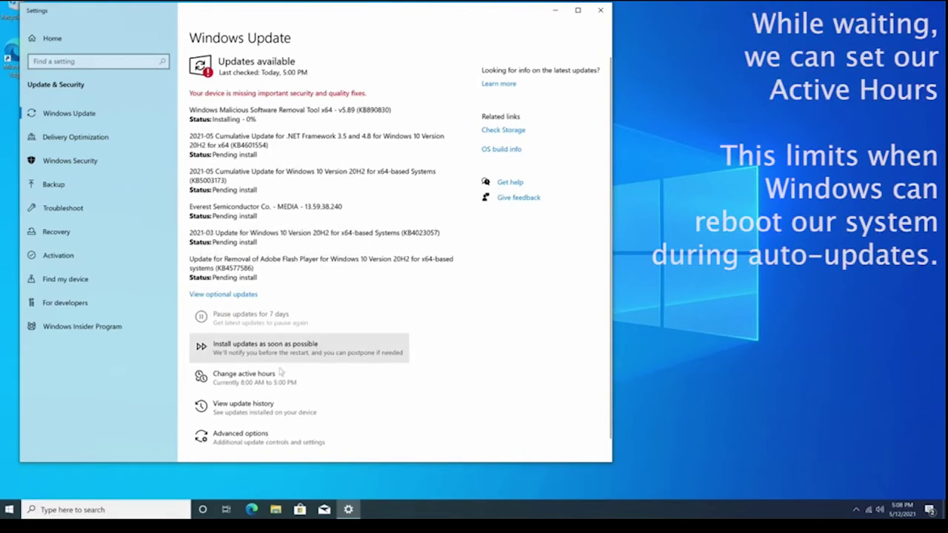
Set the Windows Update active hours from 7:00 PM to 7:00 AM, and restart the PC to complete the updates.
click(222, 376)
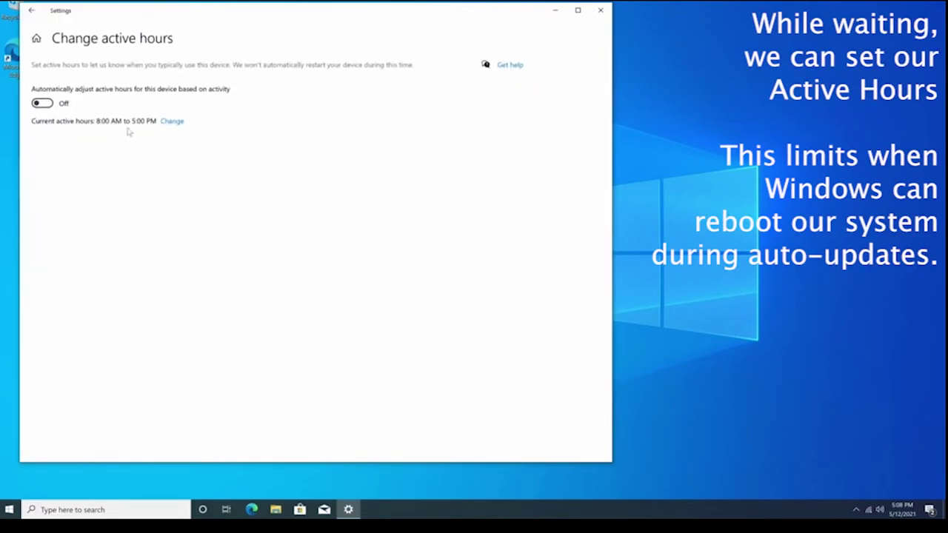
click(171, 122)
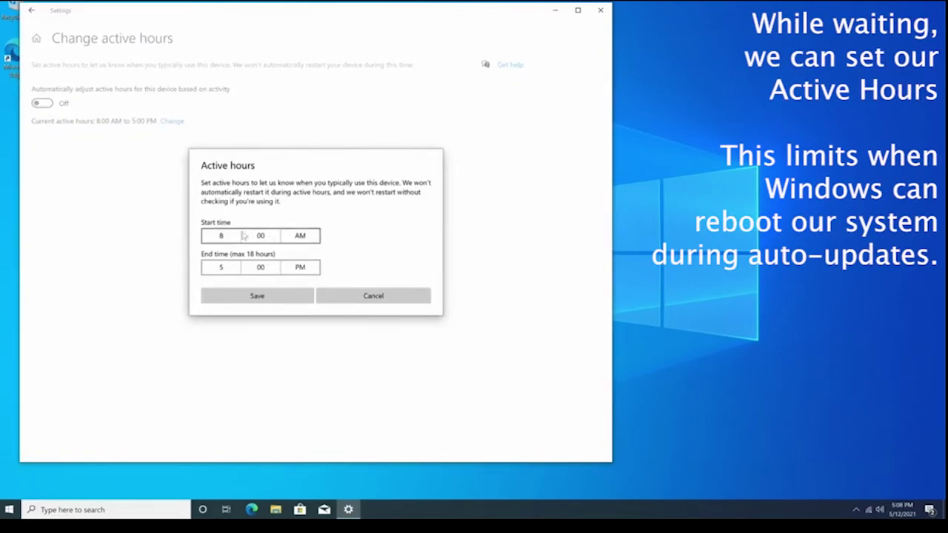
click(243, 234)
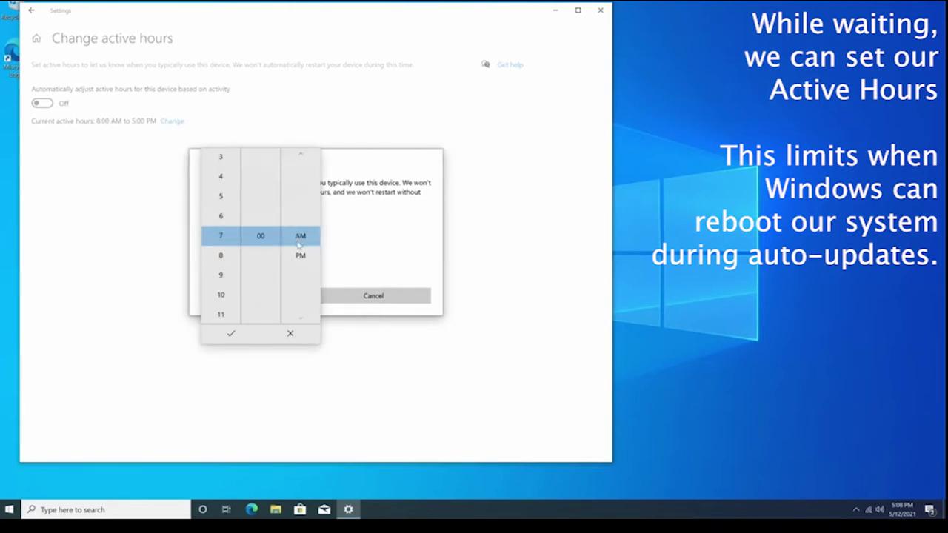
click(231, 333)
click(230, 261)
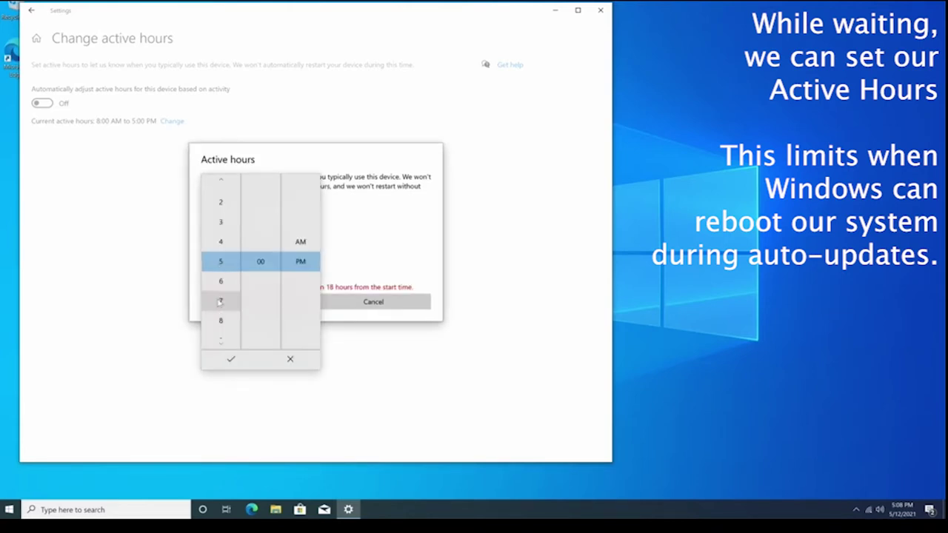
click(299, 242)
click(231, 359)
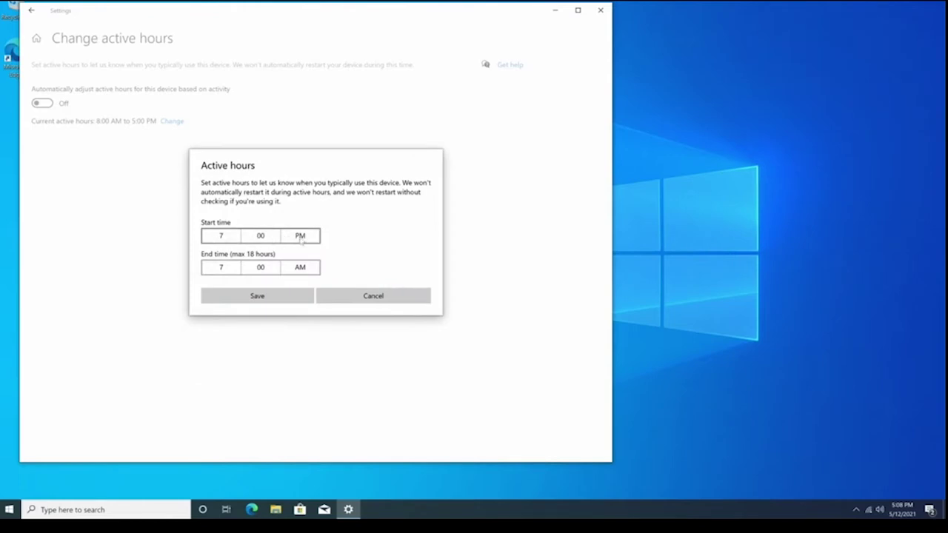
click(271, 301)
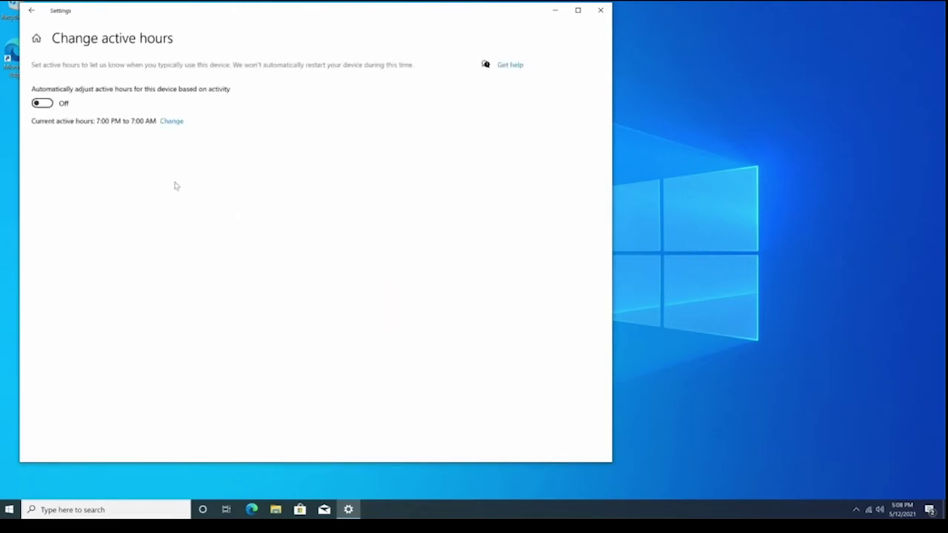
click(30, 10)
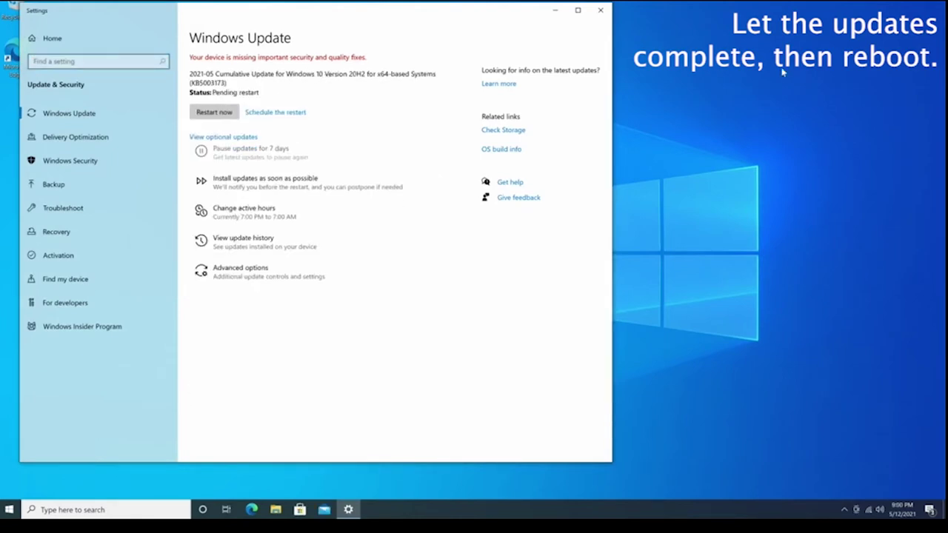
click(203, 152)
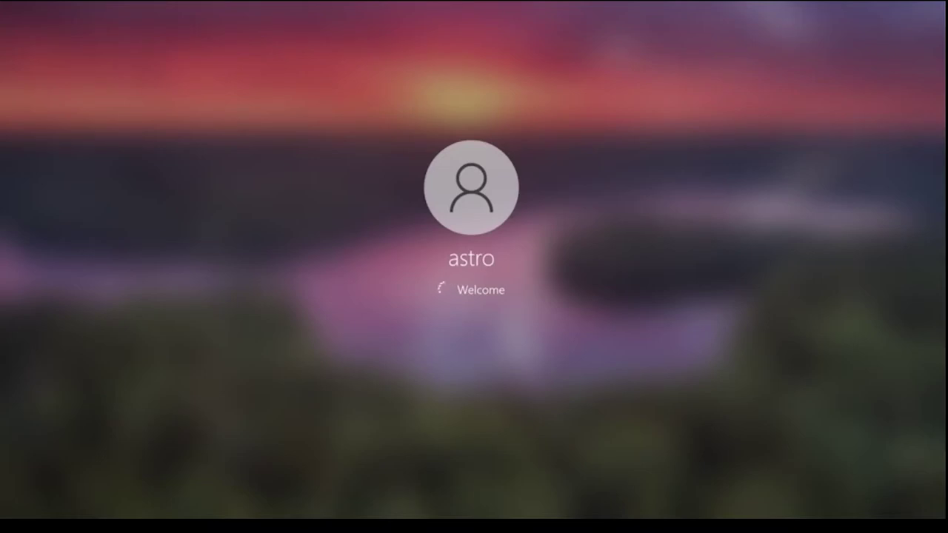
Search Windows for "add remove" and review the installed programs in Apps & features and the Start menu for unnecessary ones.
click(108, 509)
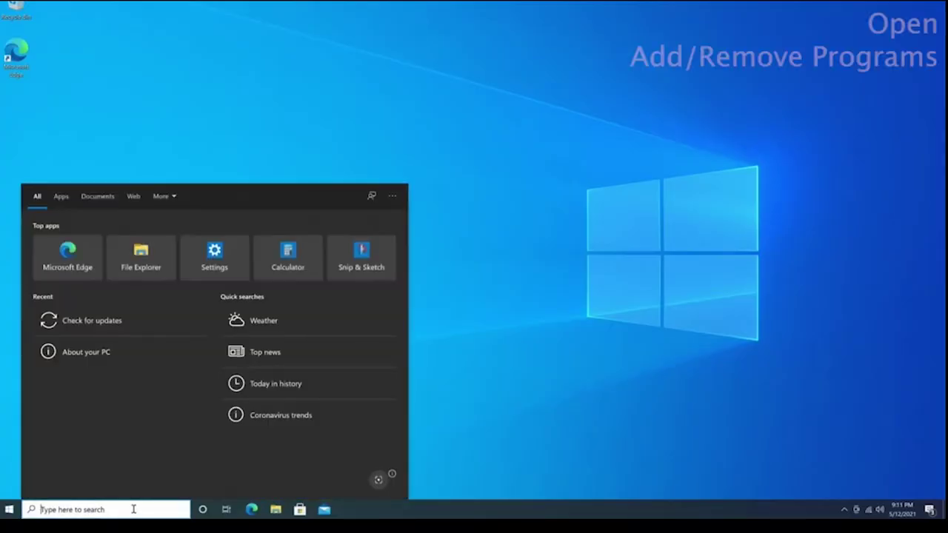
text(add remove)
click(104, 238)
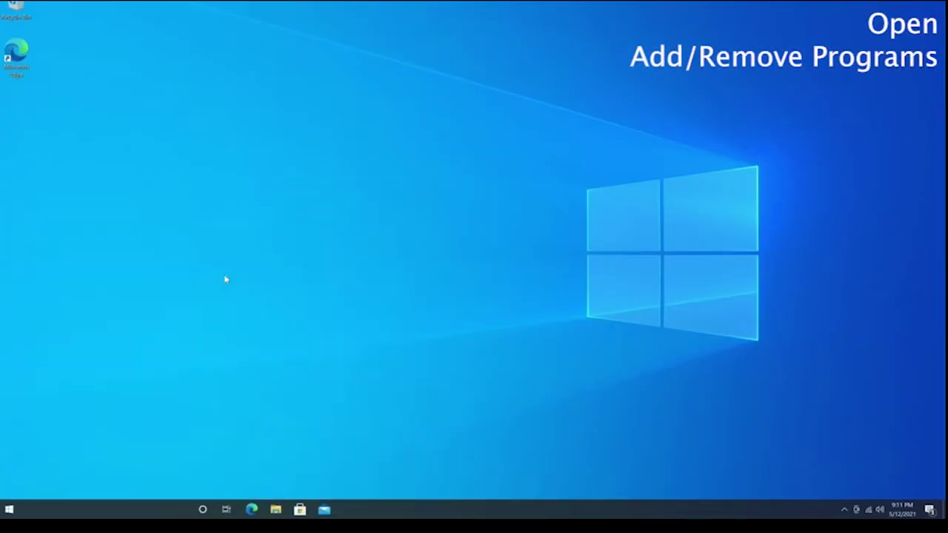
scroll(233, 291, down, 5)
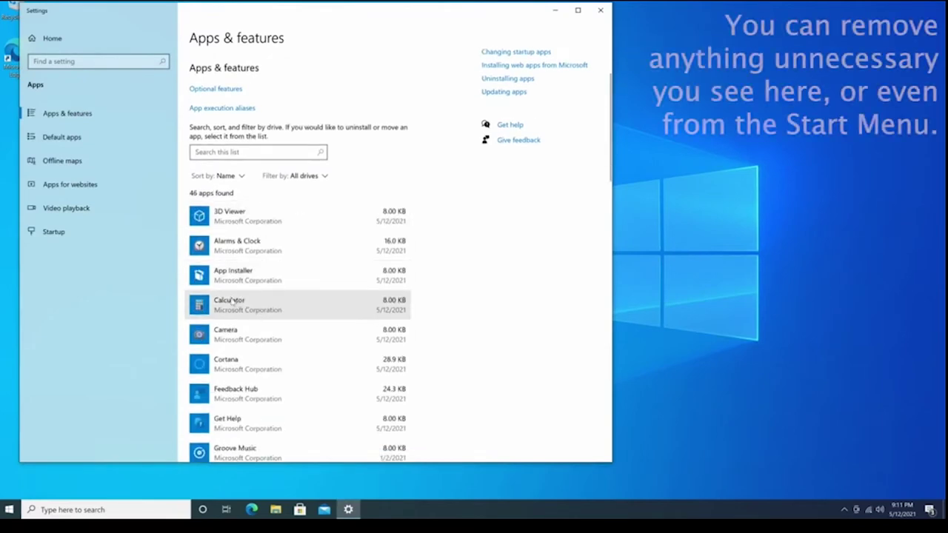
scroll(233, 300, down, 9)
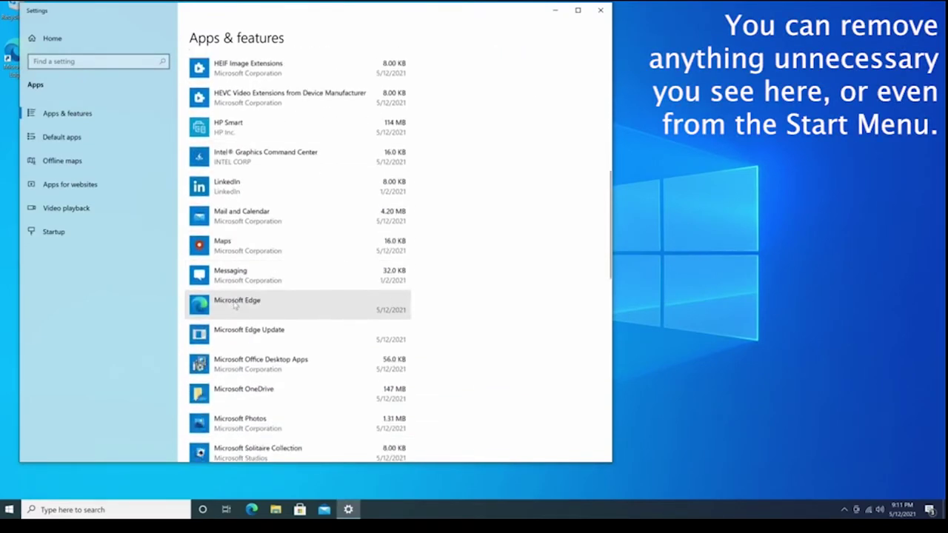
scroll(234, 311, down, 2)
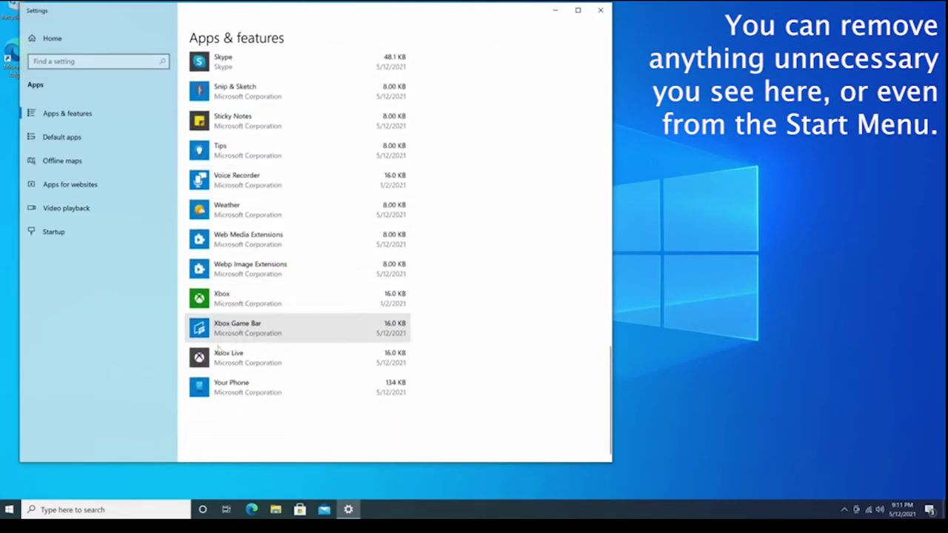
scroll(237, 296, up, 8)
click(600, 10)
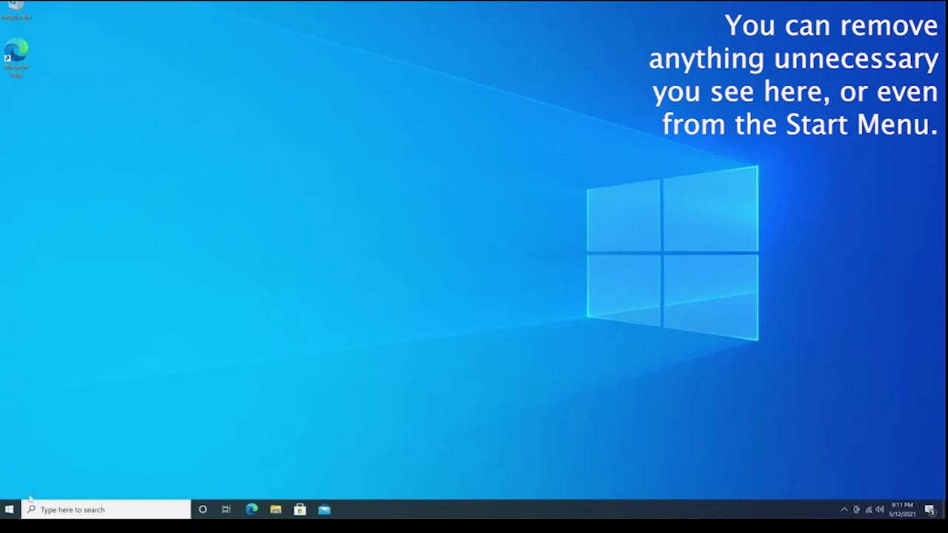
click(10, 510)
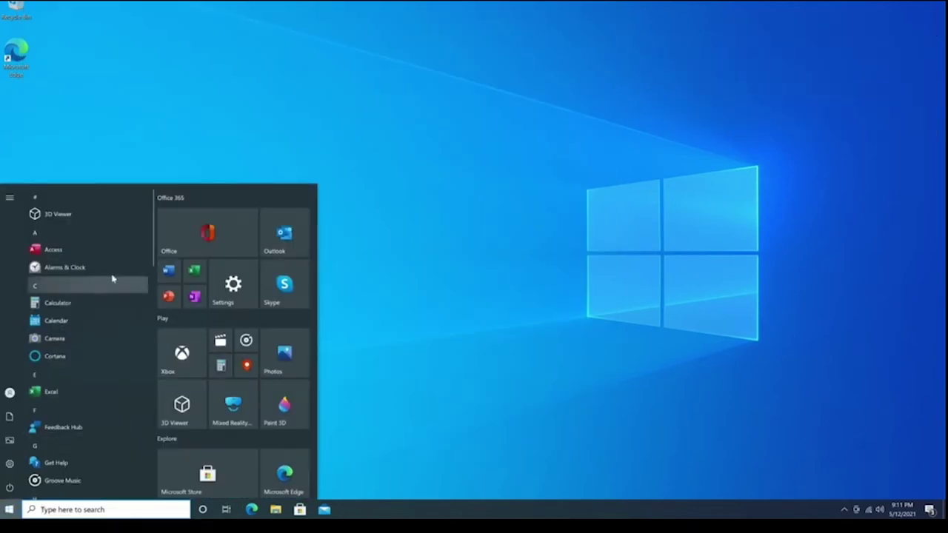
scroll(112, 333, down, 15)
scroll(115, 359, down, 3)
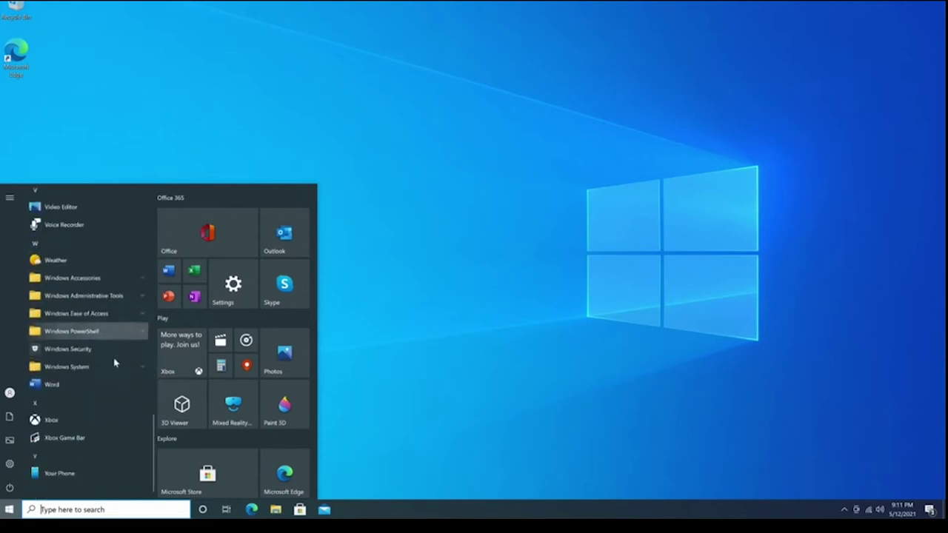
click(360, 341)
Search Windows for "add windows features" and turn on .NET Framework 3.5 (includes .NET 2.0 and 3.0).
click(159, 504)
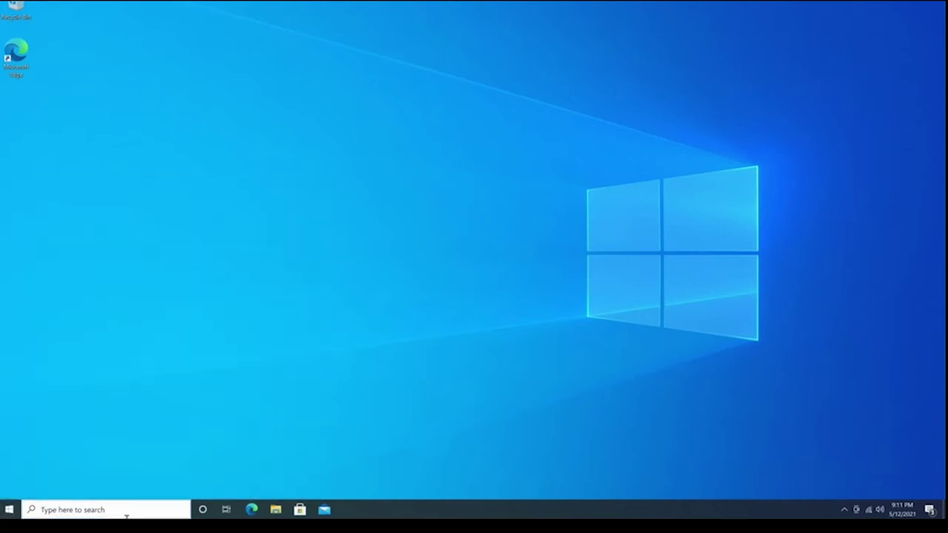
text(add windows features)
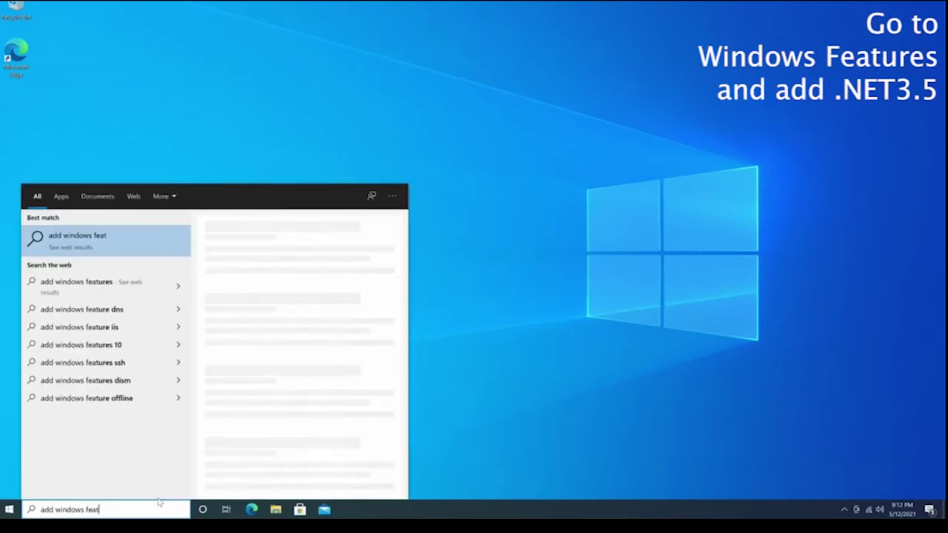
click(145, 248)
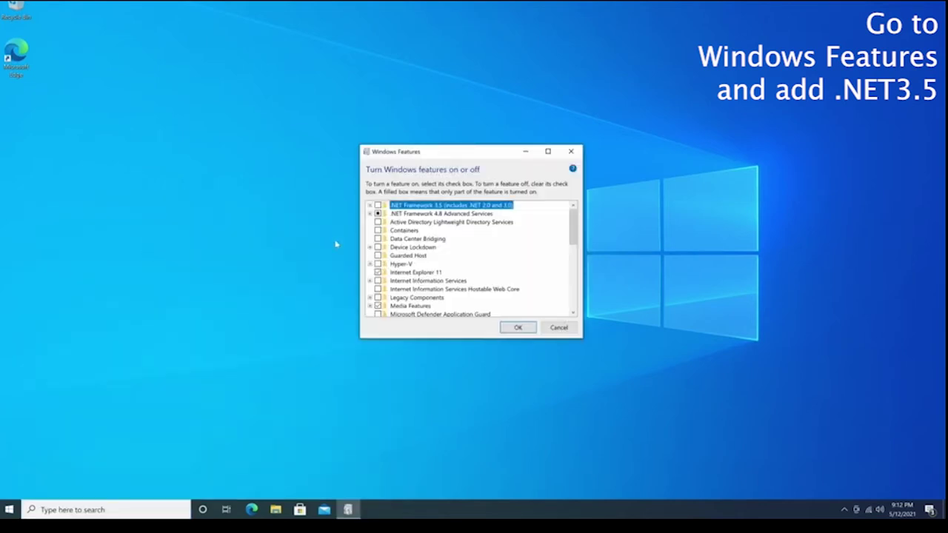
click(369, 205)
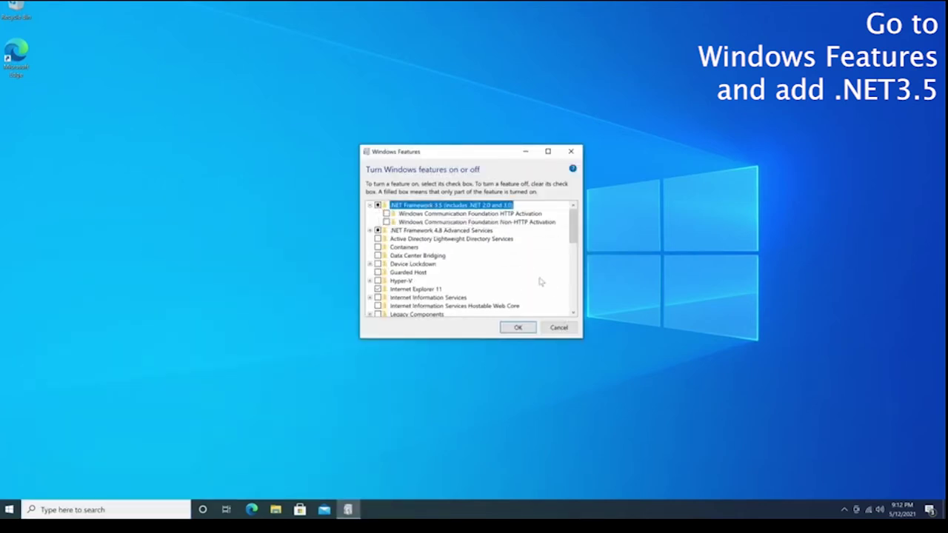
click(518, 327)
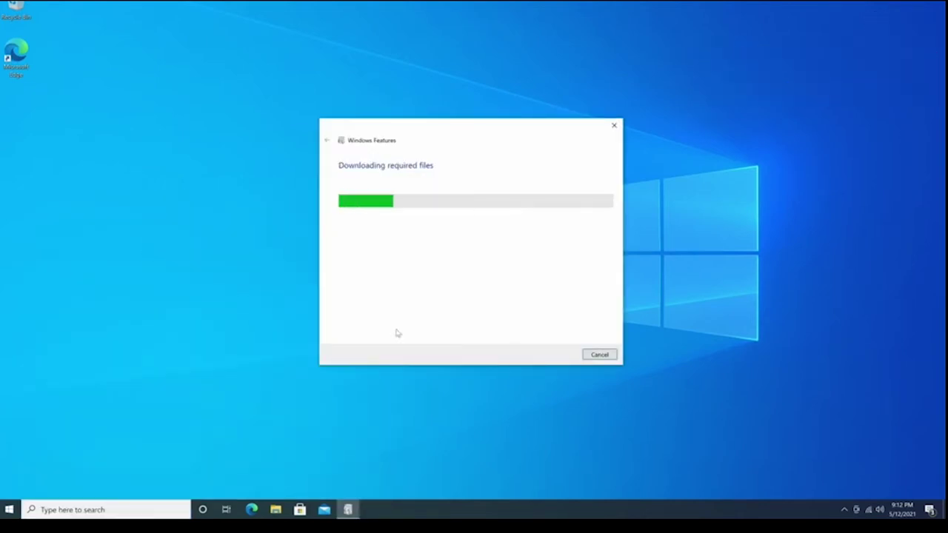
Clear the Cortana button and the pinned Edge, File Explorer, Microsoft Store and Mail icons from the taskbar.
right_click(203, 511)
click(449, 374)
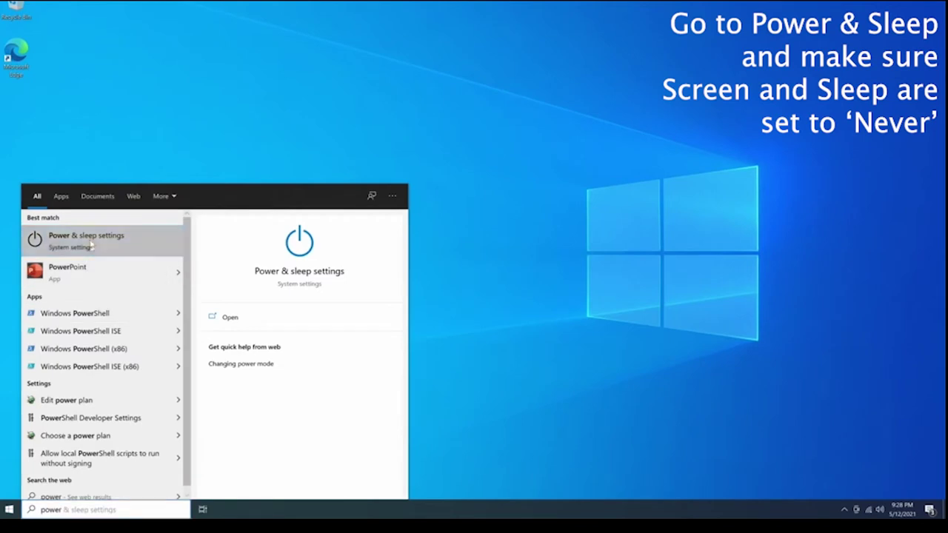
Open the Power & sleep settings and select the High performance plan in the additional power settings.
click(91, 245)
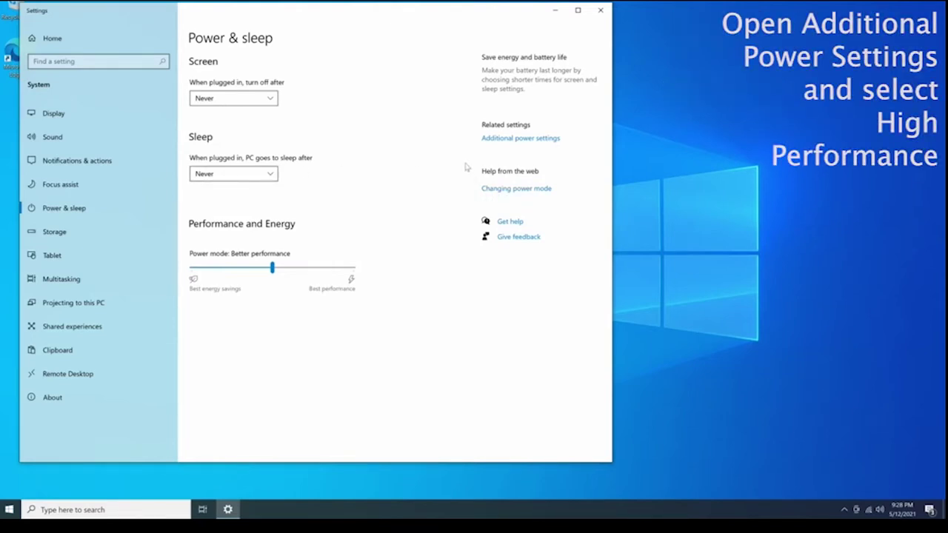
click(509, 140)
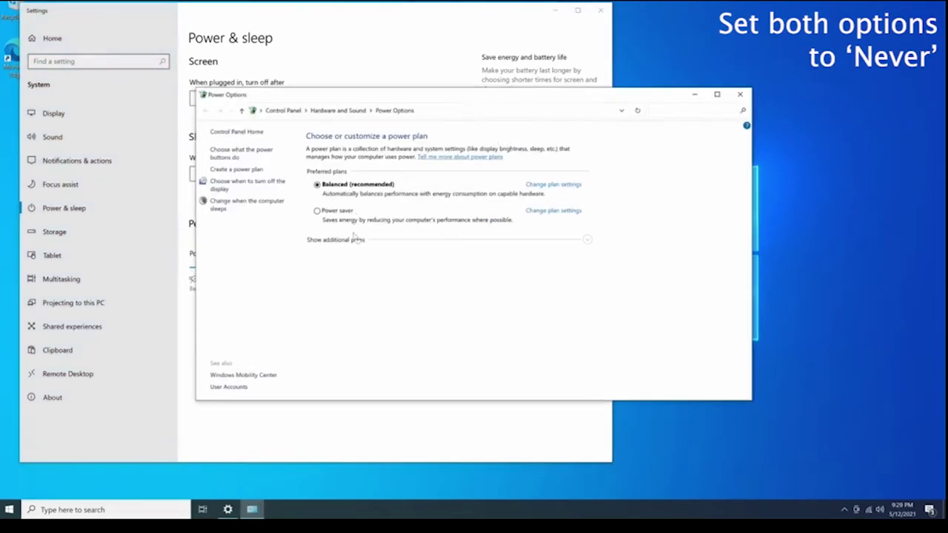
click(355, 240)
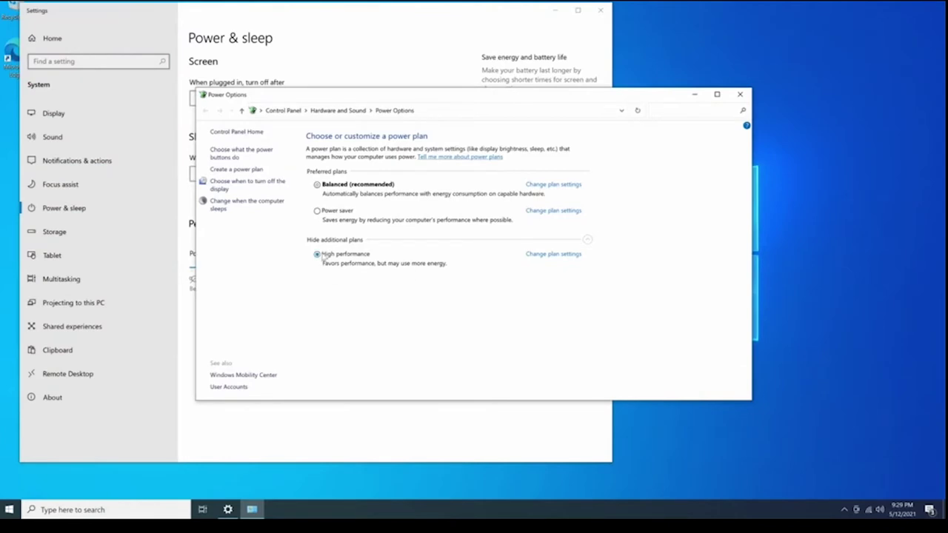
Set the High performance plan's display turn-off time to Never.
click(545, 254)
click(460, 174)
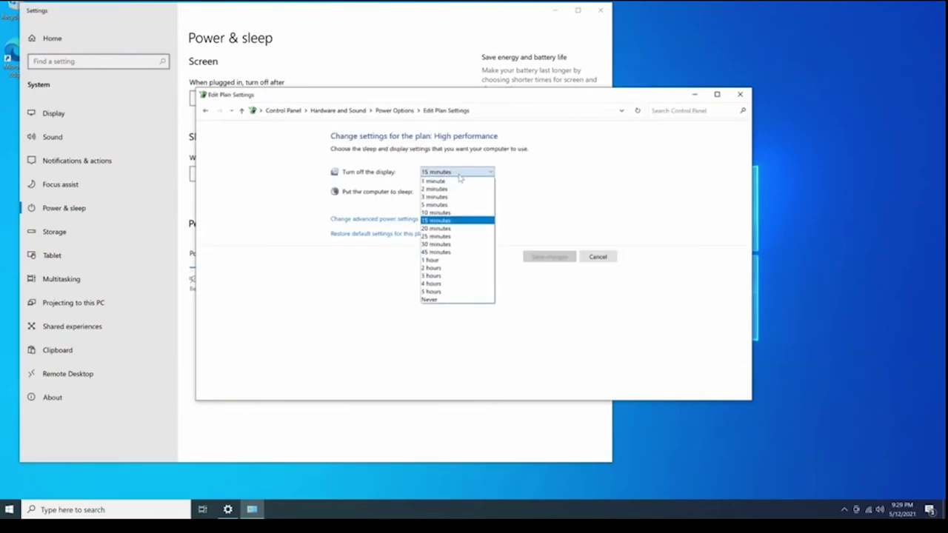
click(430, 300)
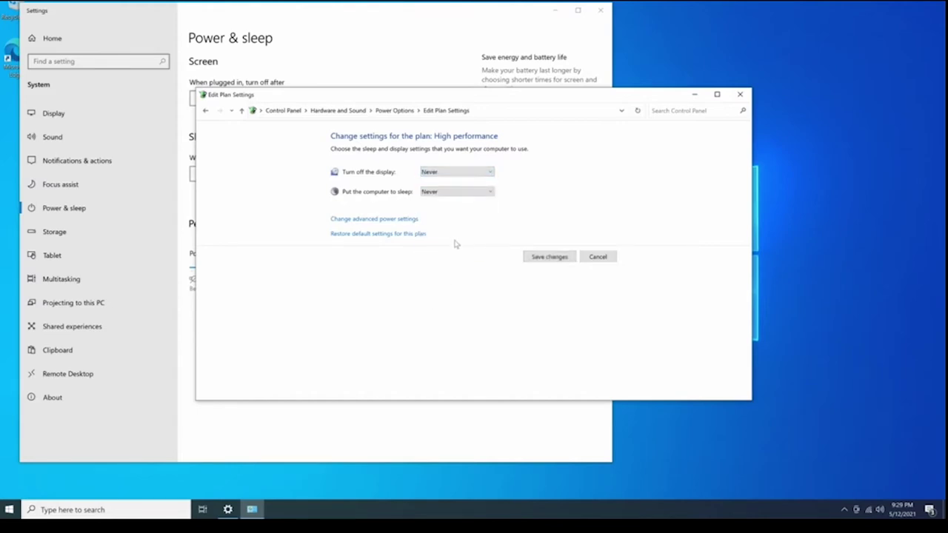
Check the USB selective suspend setting in the plan's advanced power settings, and close the power windows.
click(381, 220)
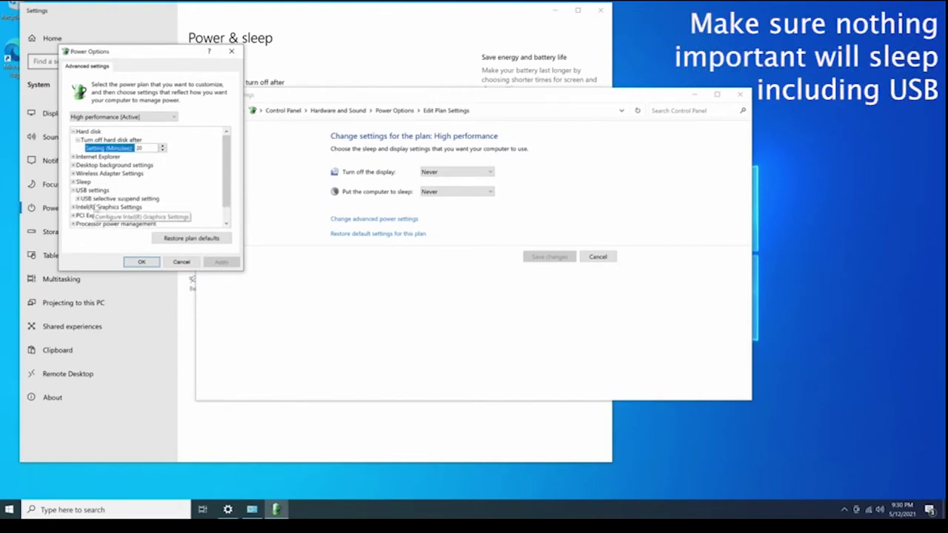
click(85, 198)
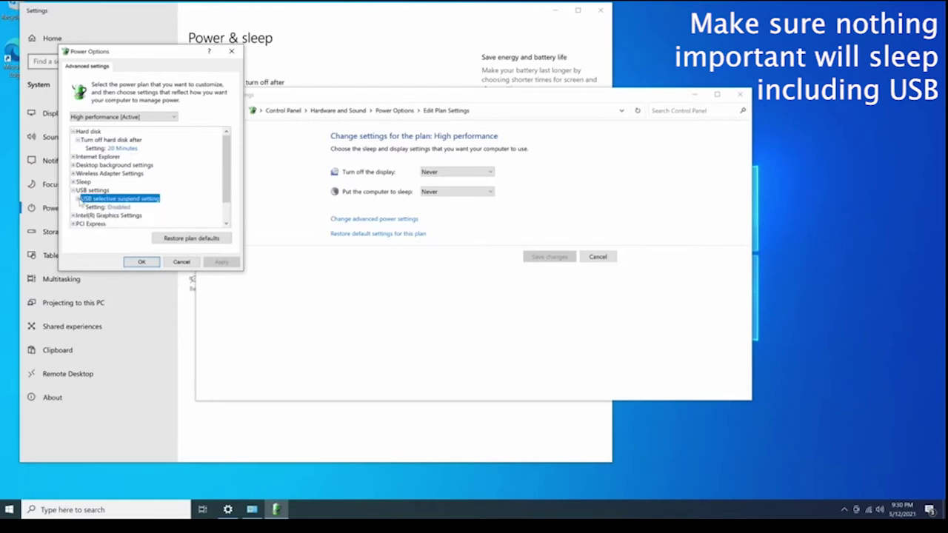
click(141, 261)
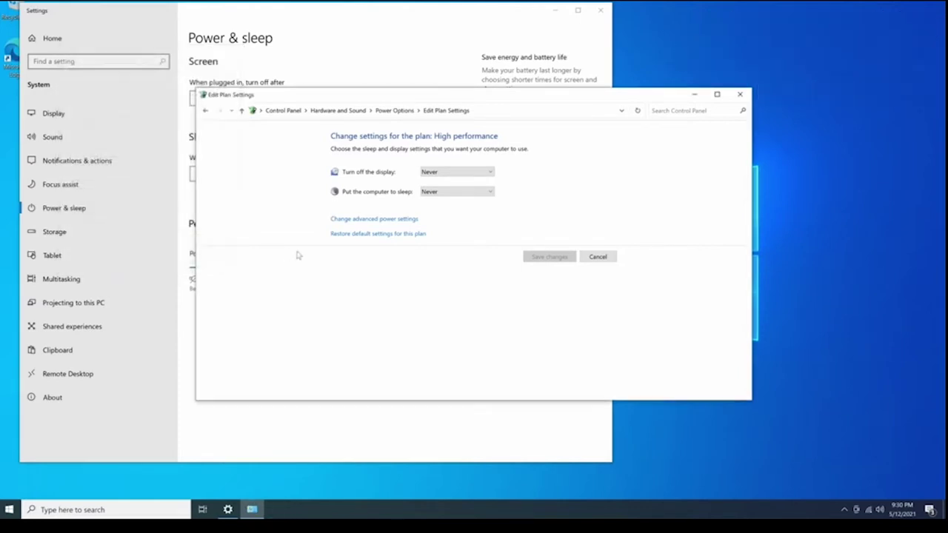
click(599, 258)
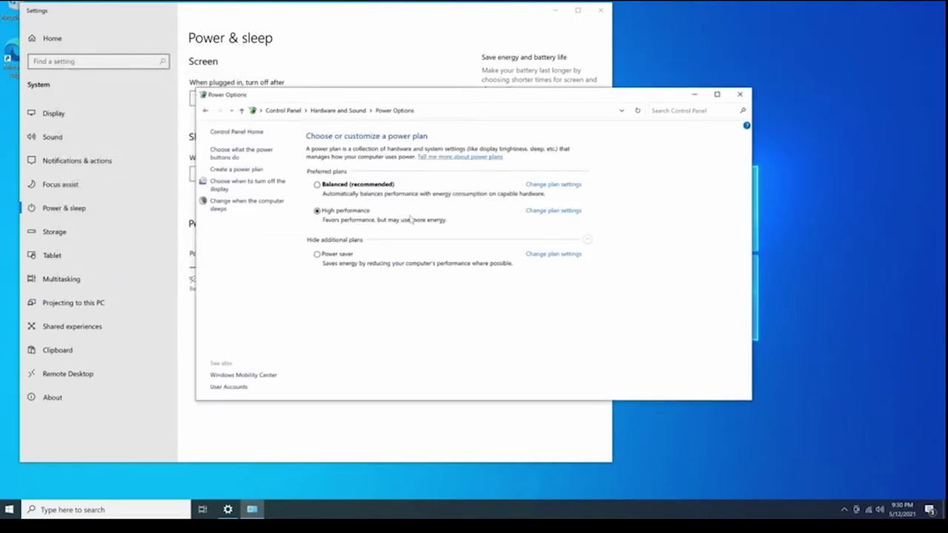
click(739, 94)
click(600, 10)
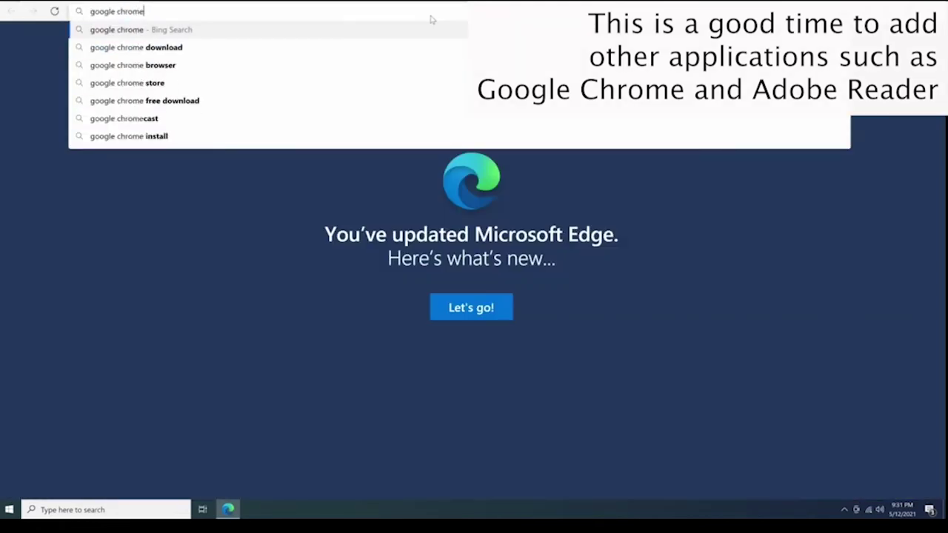
In Microsoft Edge, search for "google chrome" and download Chrome from the Google Chrome site.
key(Return)
click(252, 206)
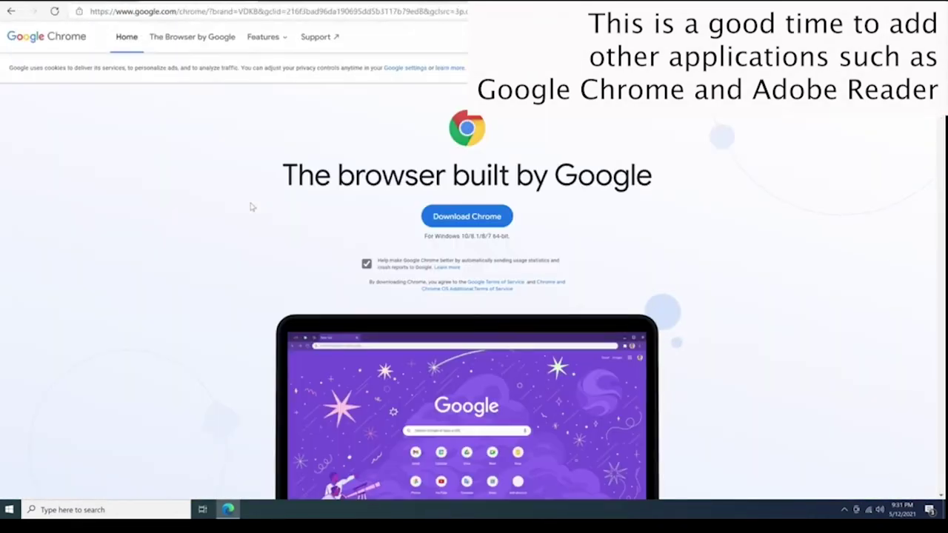
click(464, 217)
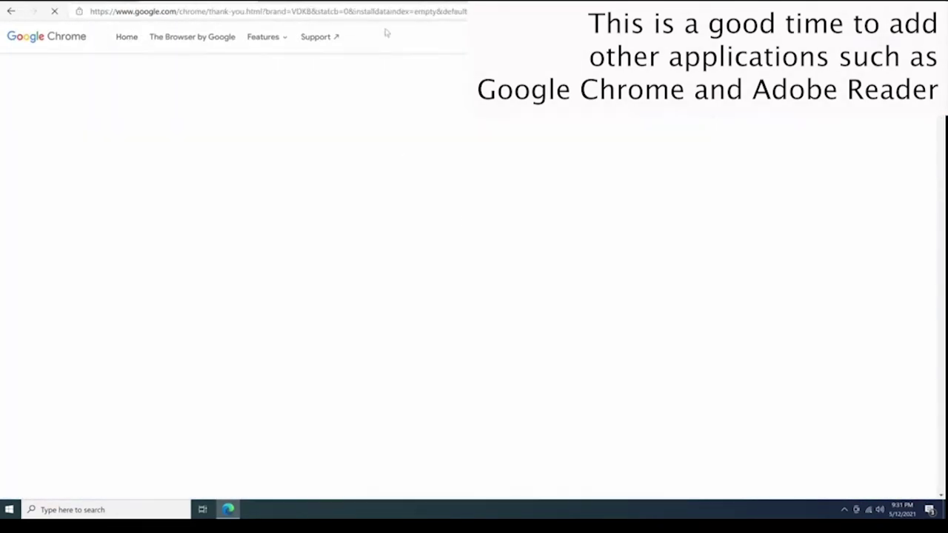
Search the web for "adobe reader" and open the download page at get.adobe.com/reader.
click(386, 11)
text(adobe reader)
key(Return)
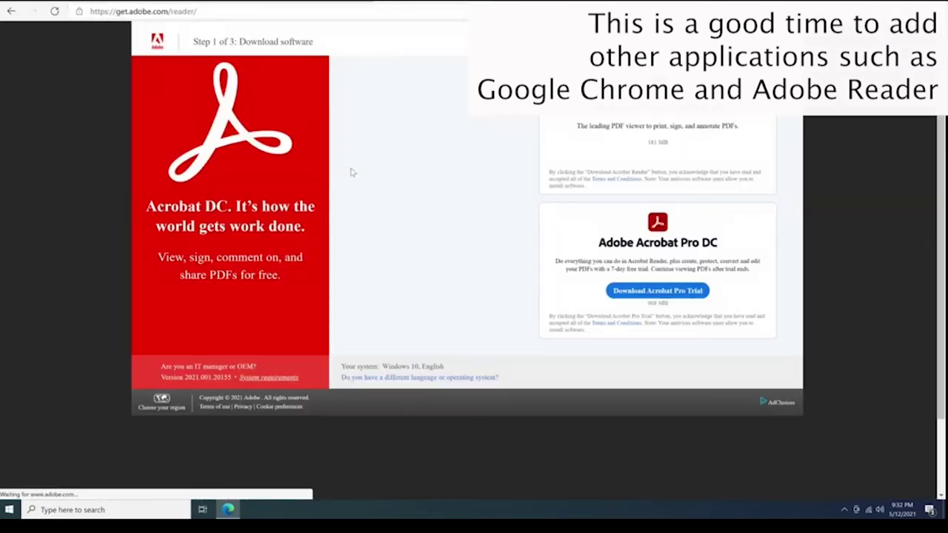
Download Adobe Acrobat Reader from the open Adobe download page.
click(642, 150)
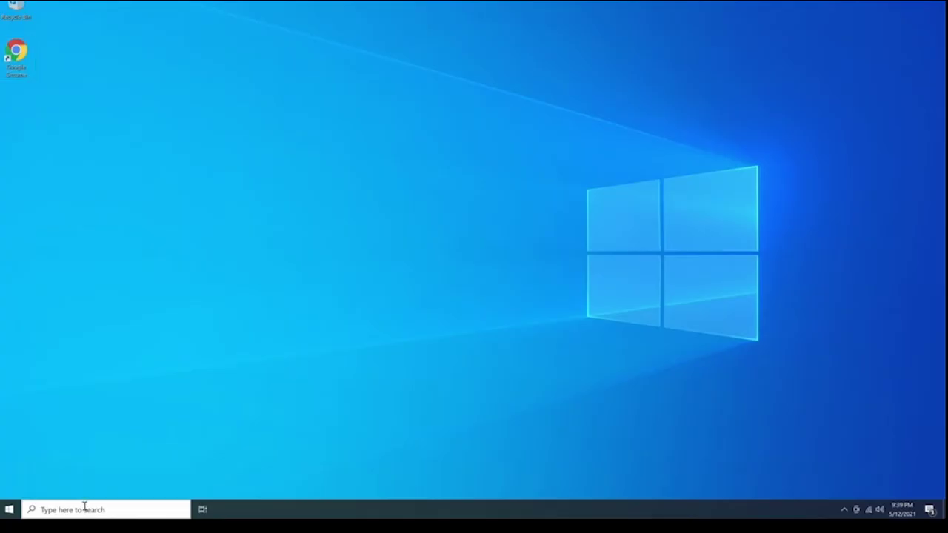
Search Windows for "remote desktop", open the Remote Desktop settings and enable Remote Desktop.
click(84, 508)
text(remote)
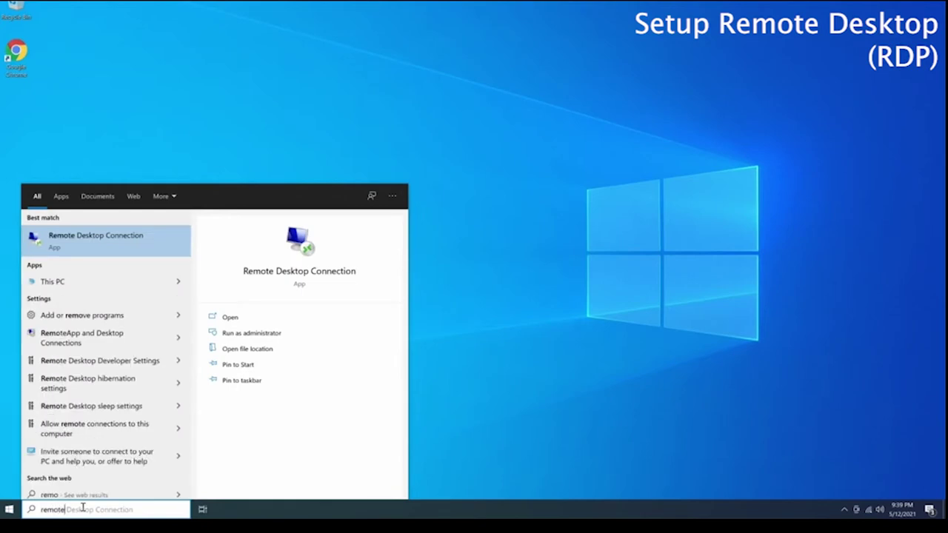
text( desktop)
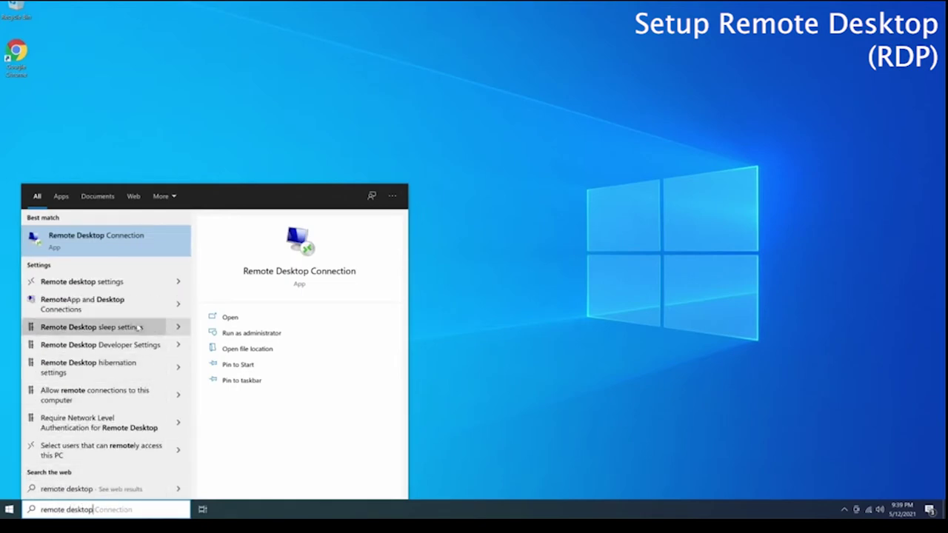
click(122, 282)
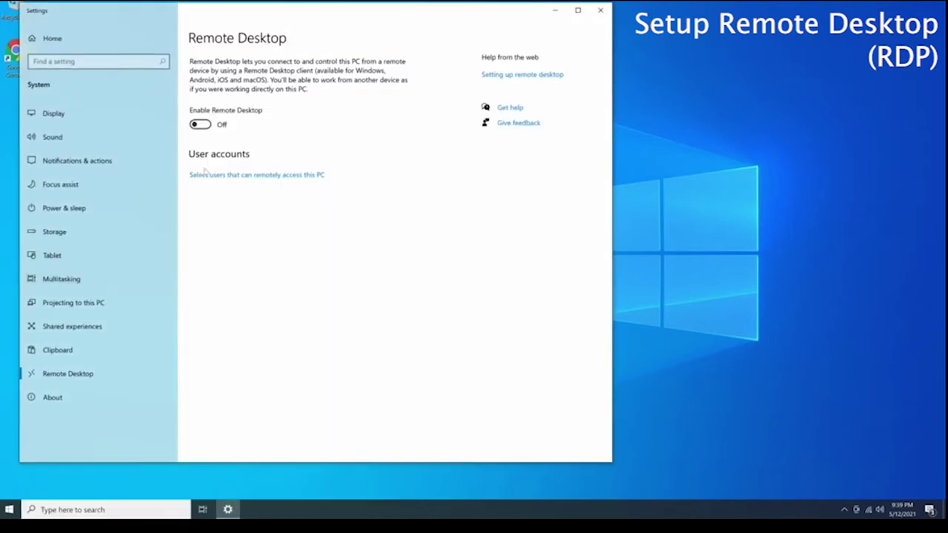
click(200, 125)
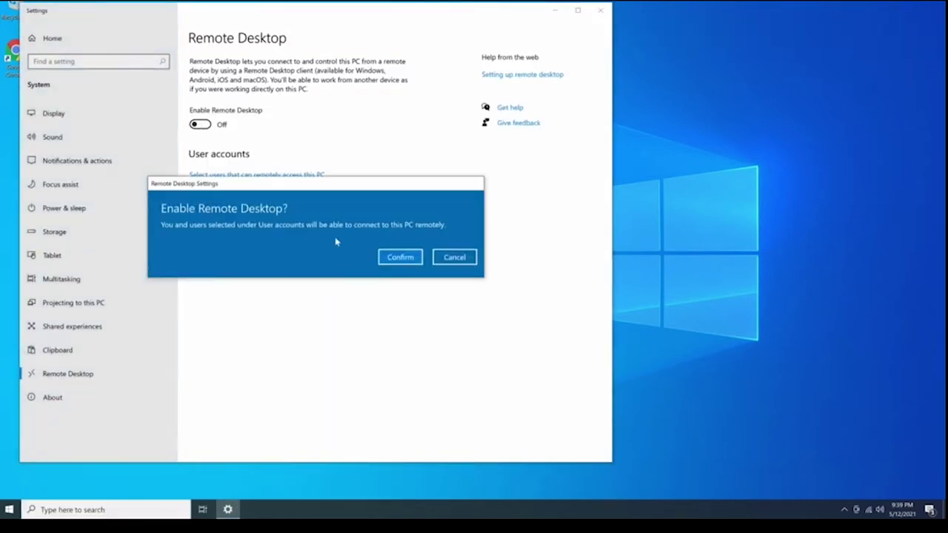
click(394, 257)
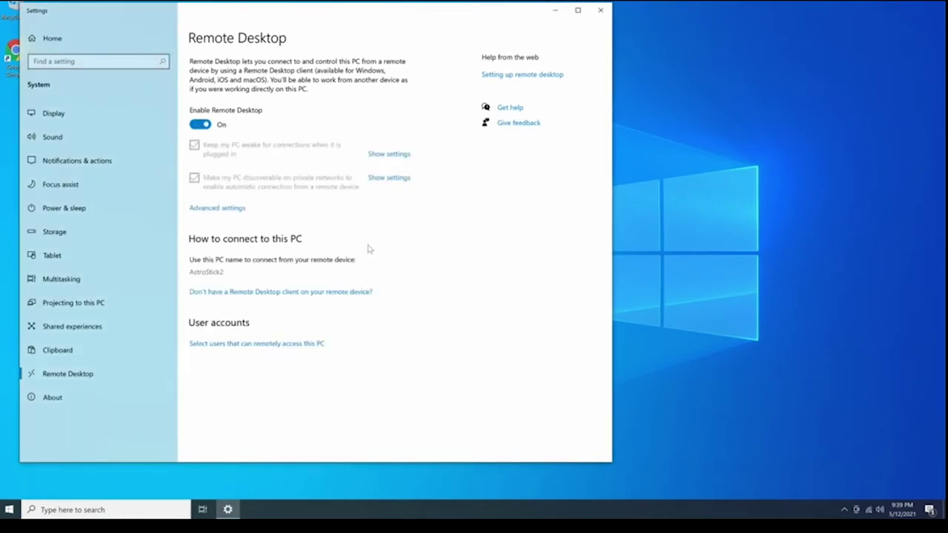
Check which users can remotely access this PC, and close the Remote Desktop settings.
click(241, 343)
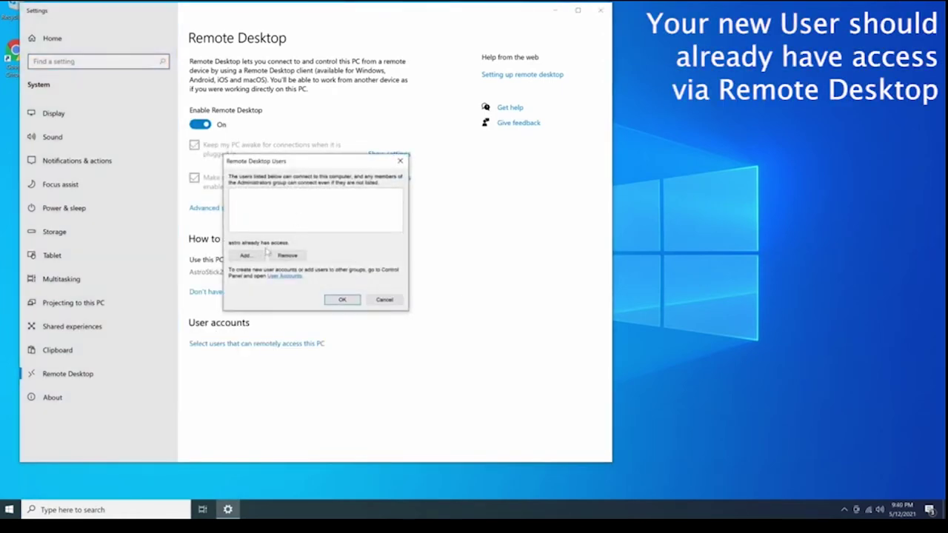
click(382, 300)
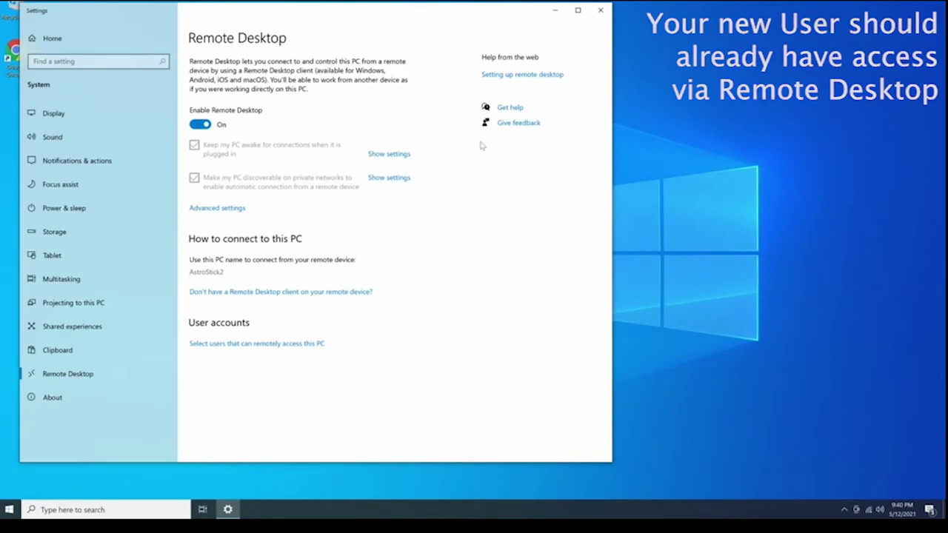
click(601, 12)
Open the computer's power options for a system restart.
click(9, 511)
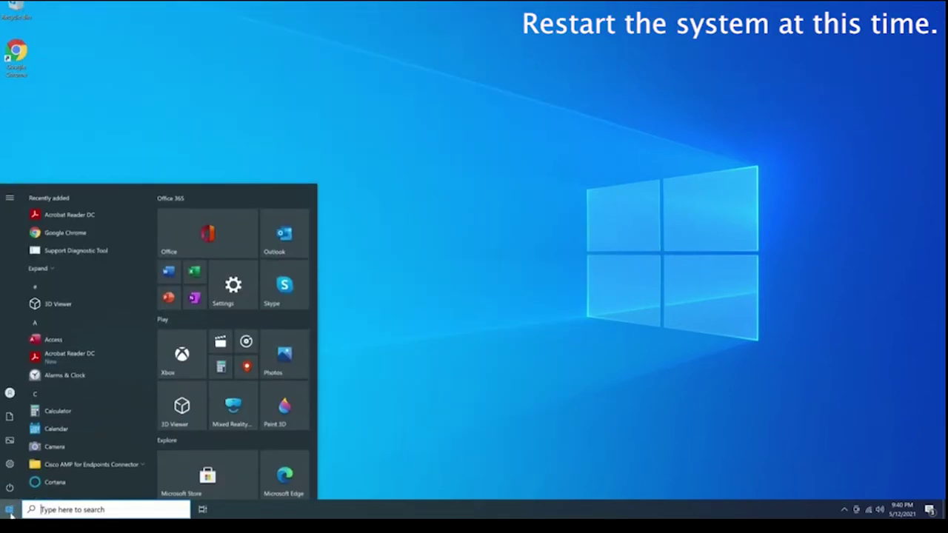
click(10, 487)
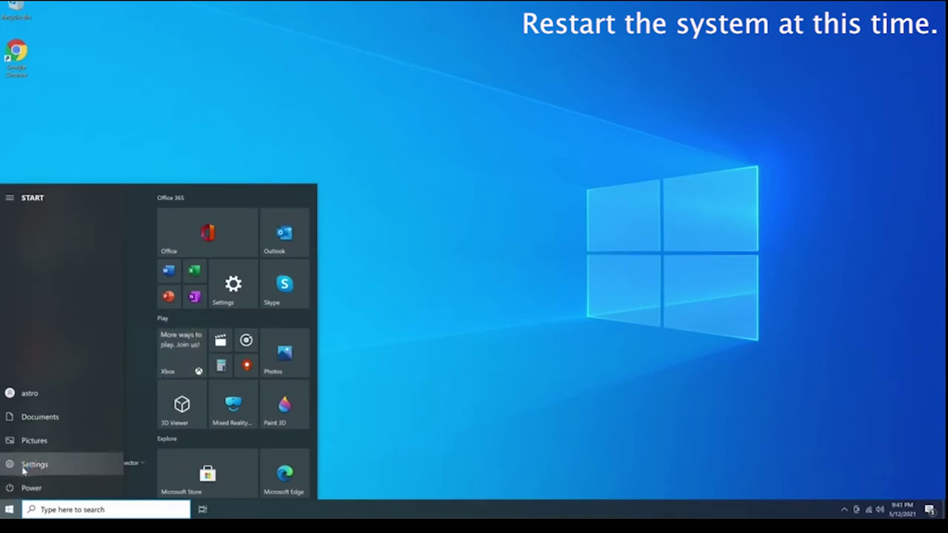
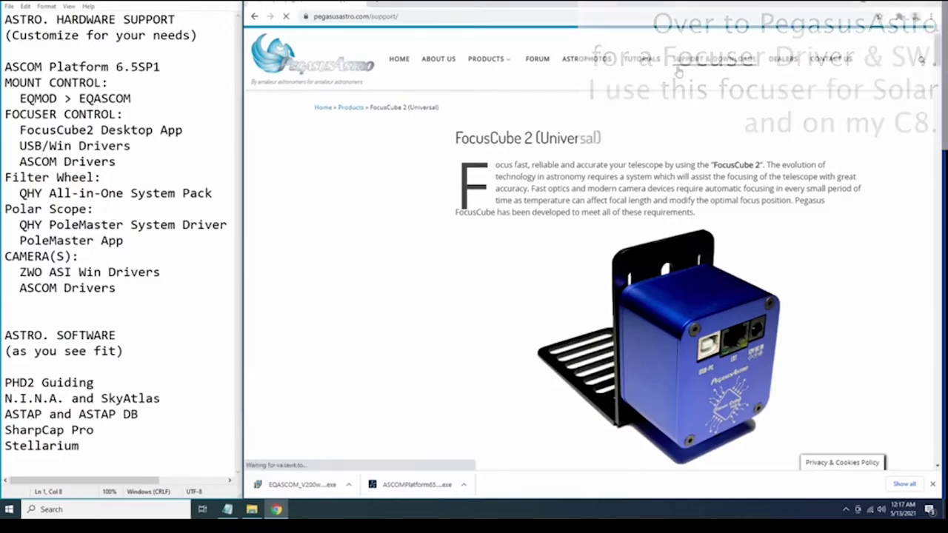
From the Pegasus Astro support page in Chrome, download FocusCube's Focus Controller Setup v.4.4.2, USB Drivers and ASCOM Focus Driver v2.14.
scroll(611, 249, down, 8)
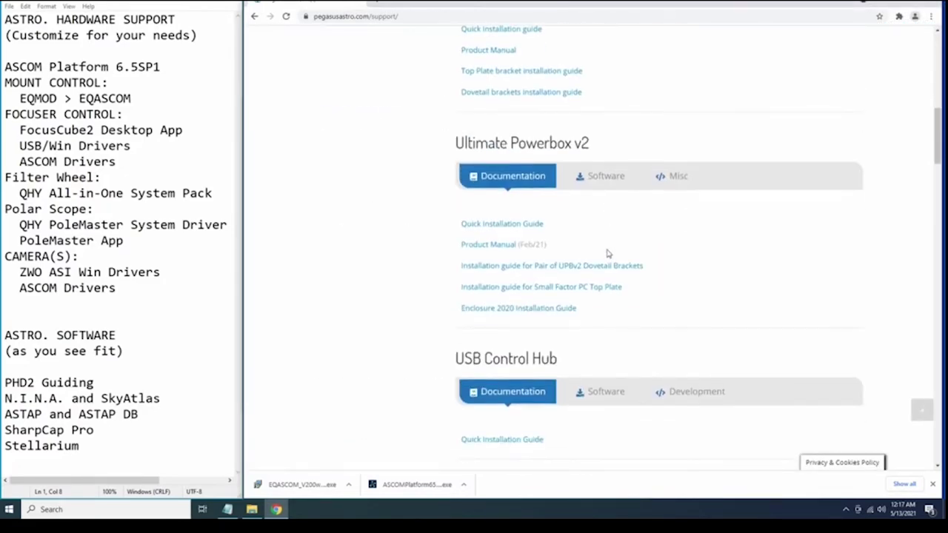
scroll(610, 250, down, 6)
scroll(611, 252, down, 6)
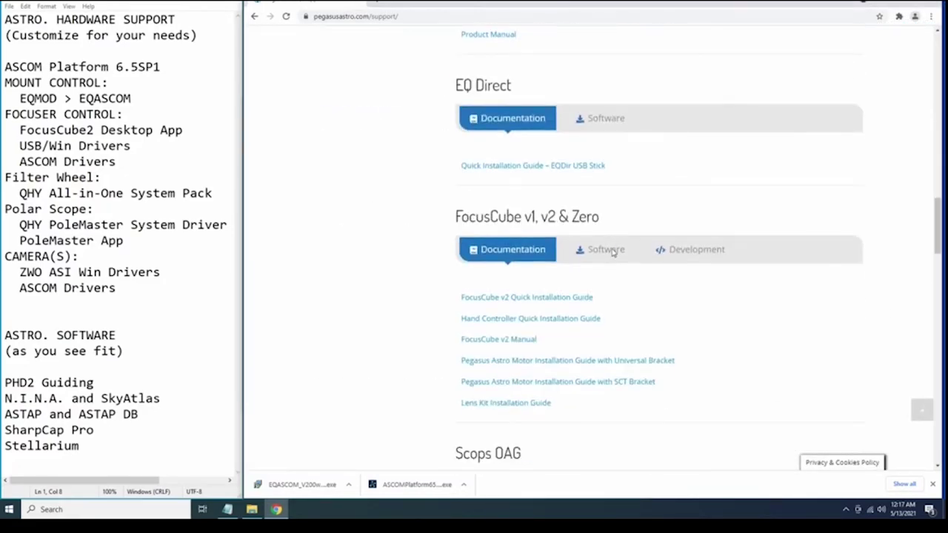
click(600, 72)
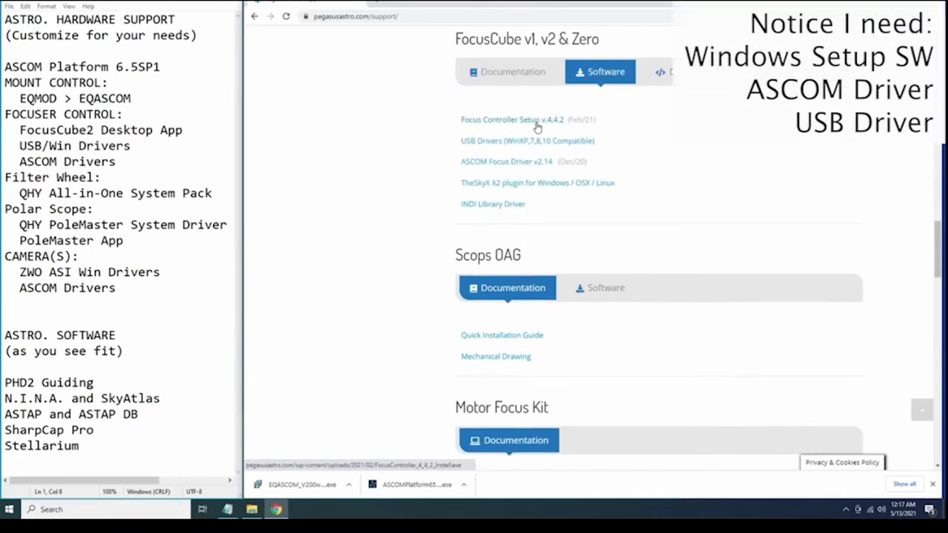
click(537, 124)
click(541, 145)
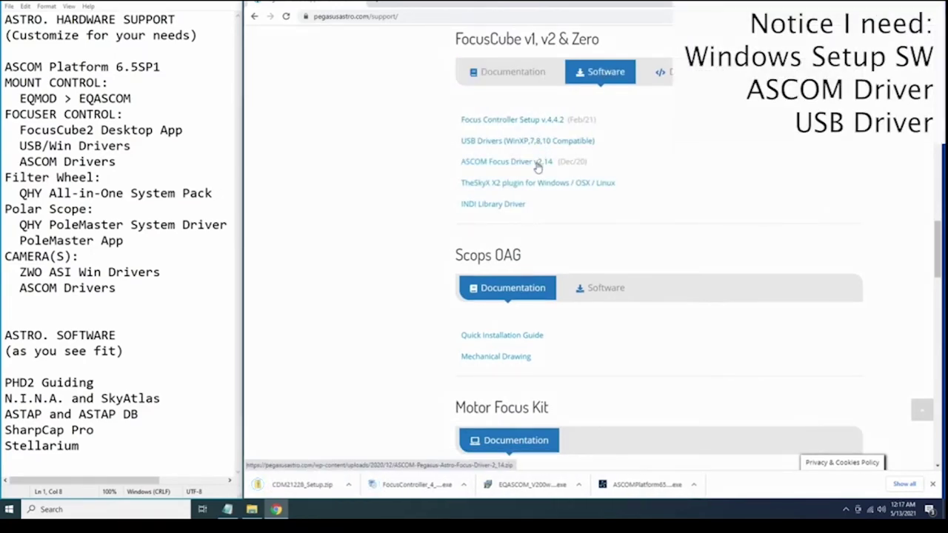
click(539, 163)
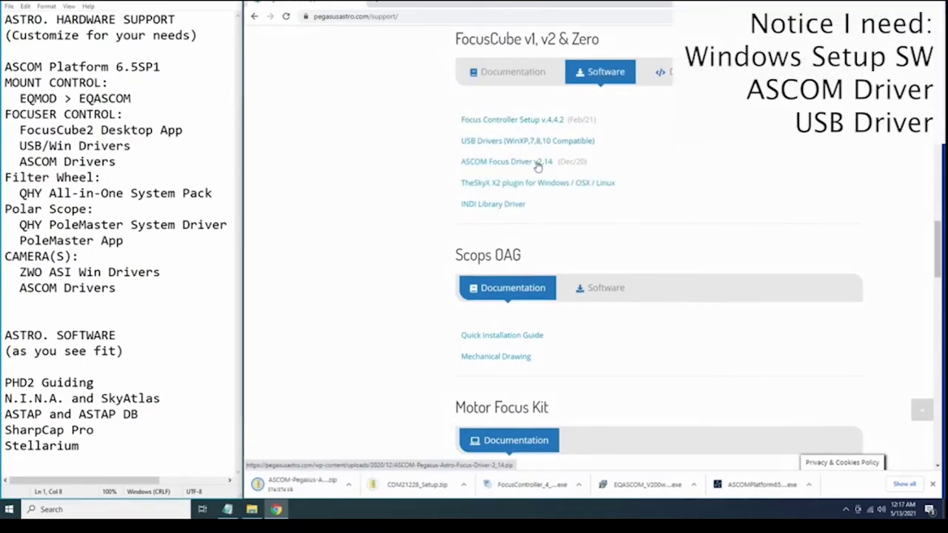
Search the web for "qhy downloads" and download the stable Windows All-in-One System Pack 2021.3.13 from QHYCCD's download page.
click(412, 15)
text(qhy downloads)
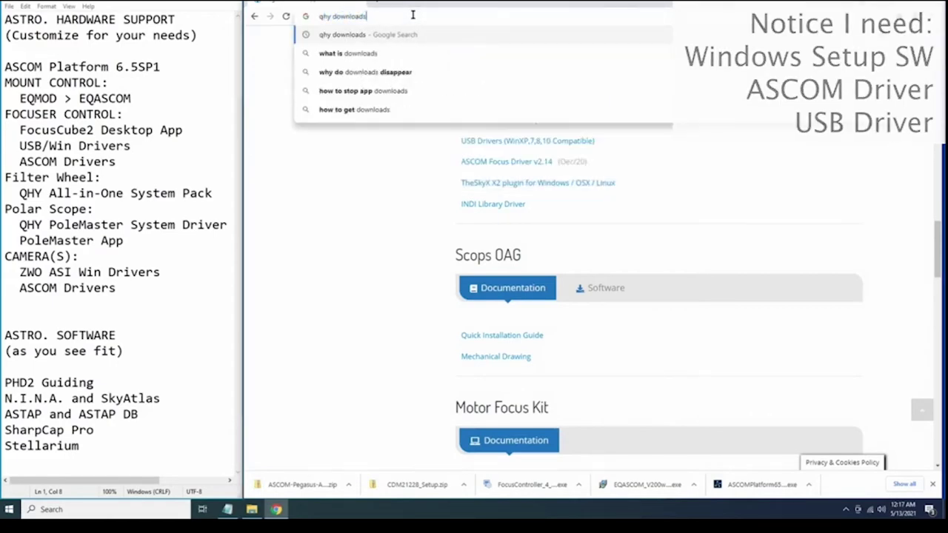
key(Return)
click(459, 135)
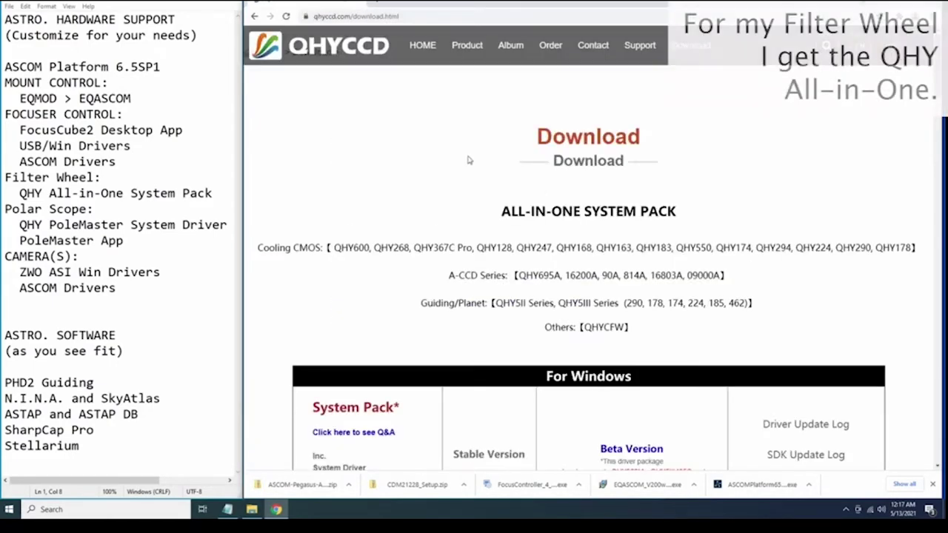
scroll(510, 340, down, 2)
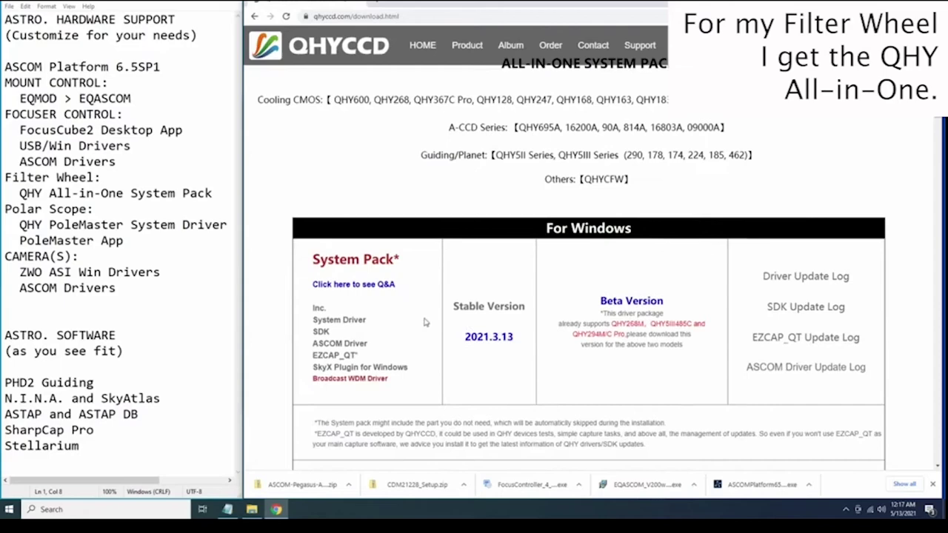
click(481, 337)
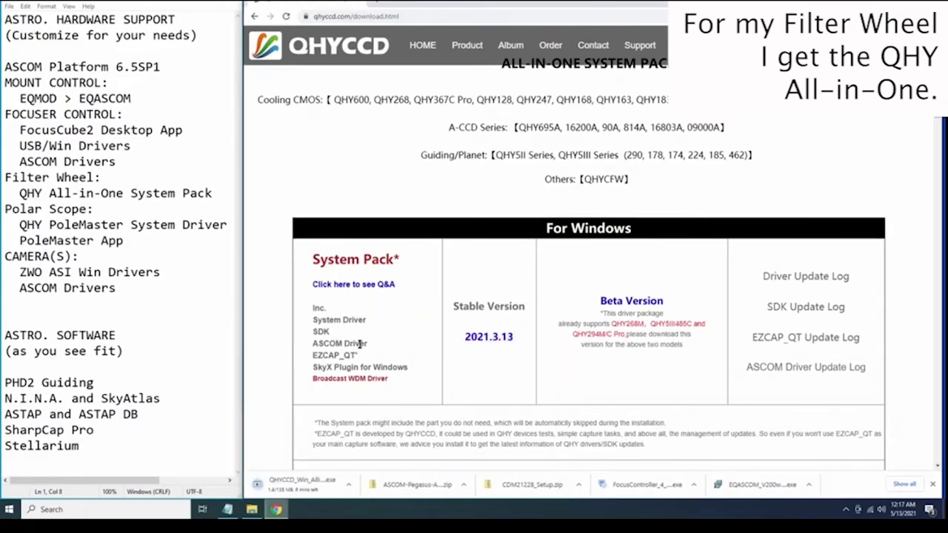
Download the PoleMaster Windows system driver and the stable PoleMaster software version 1.3.2.8.
scroll(430, 386, down, 4)
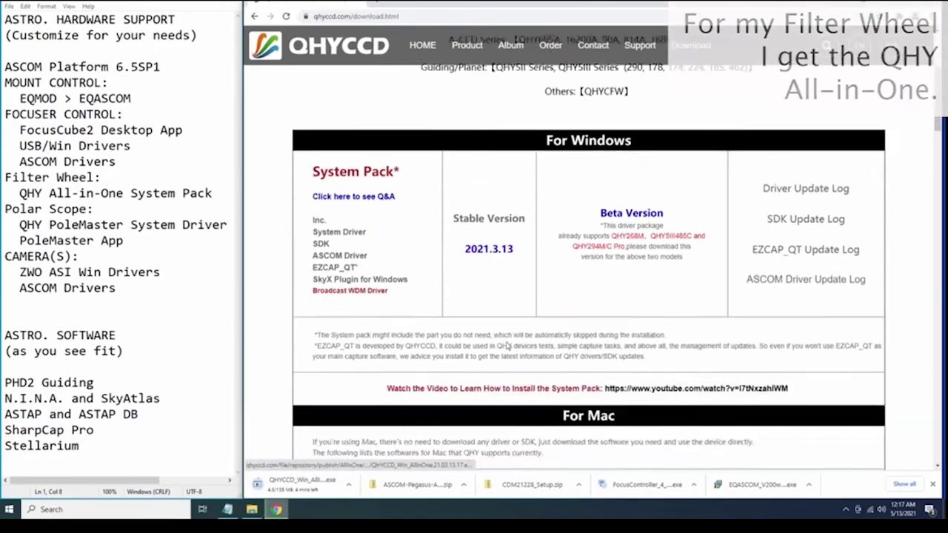
scroll(415, 310, down, 5)
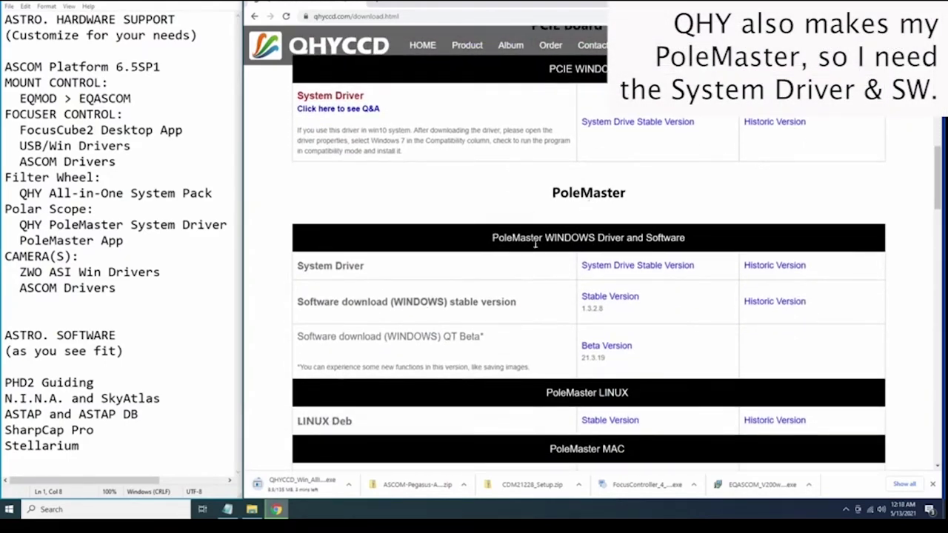
click(618, 265)
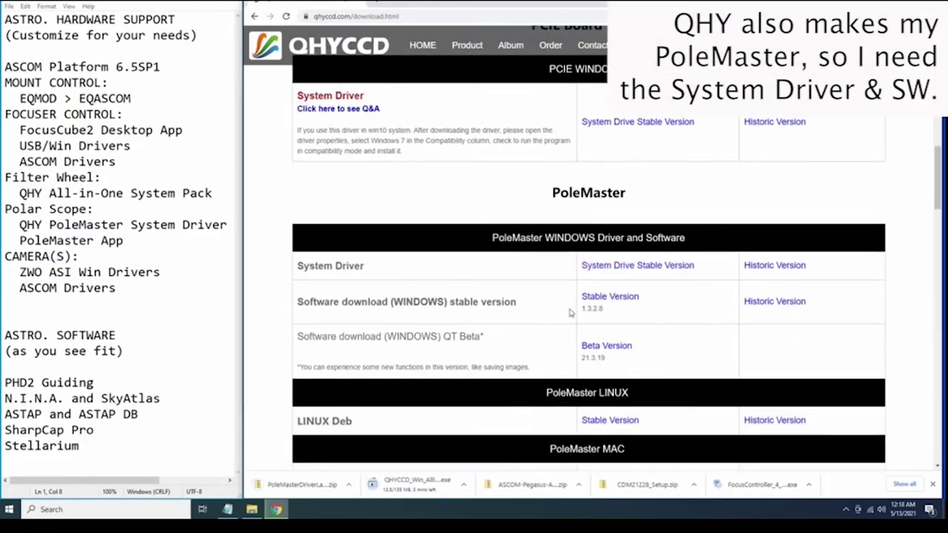
click(598, 296)
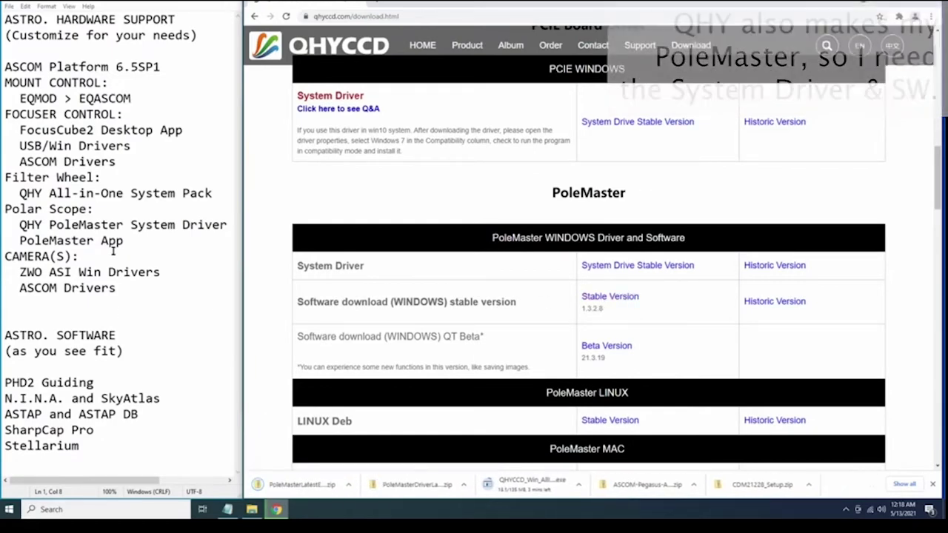
Search for "zwo asi downloads", open ZWO's Software and Drivers page and download the native Windows ASI Cameras driver v3.16.
click(407, 18)
text(zwo asi)
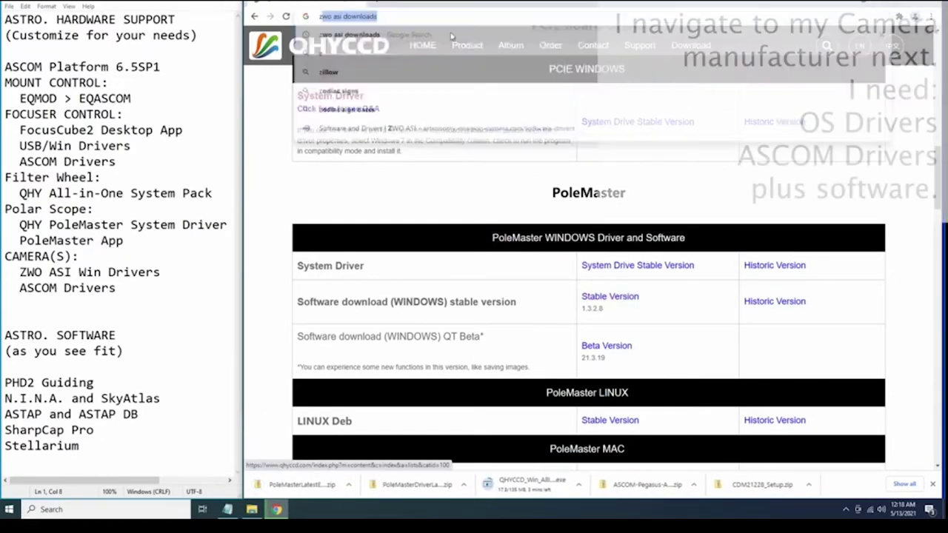
click(451, 35)
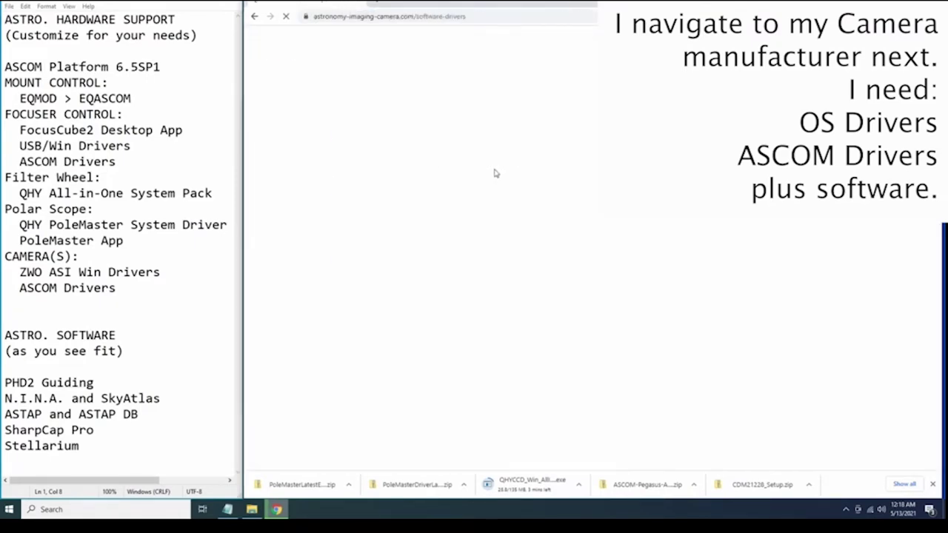
scroll(525, 337, down, 2)
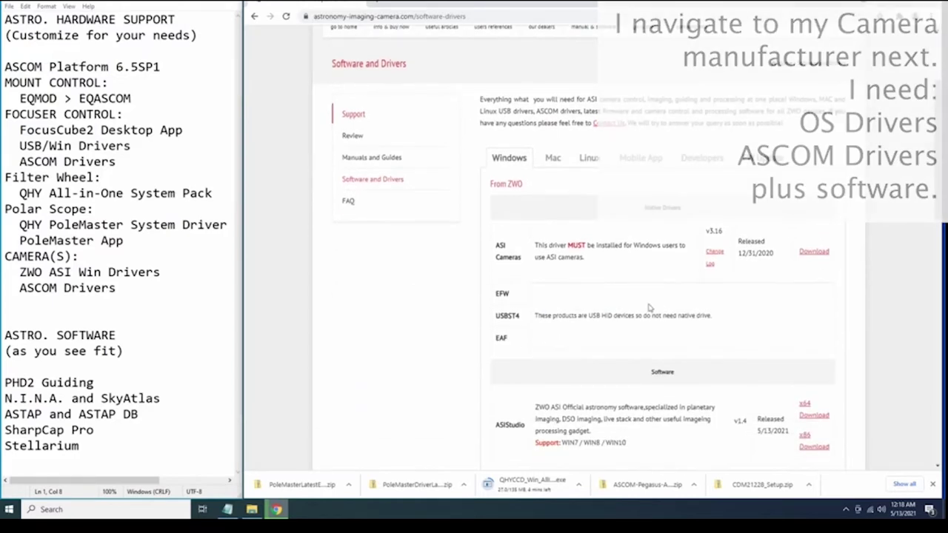
click(811, 254)
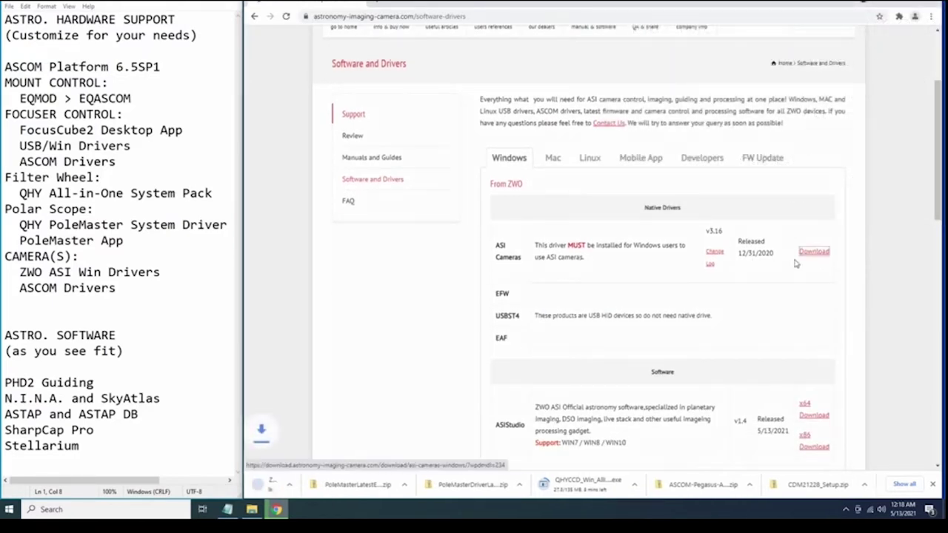
Download ZWO's ASCOM driver v6.5.1.6 for ASI Cameras, EAF, EFW and USBST4.
scroll(561, 349, down, 2)
scroll(581, 383, down, 1)
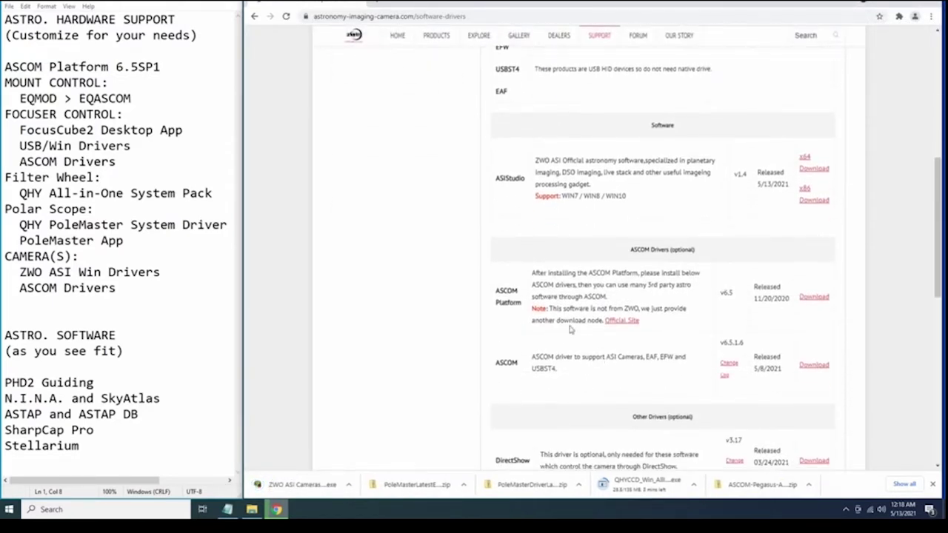
click(813, 366)
scroll(611, 330, down, 3)
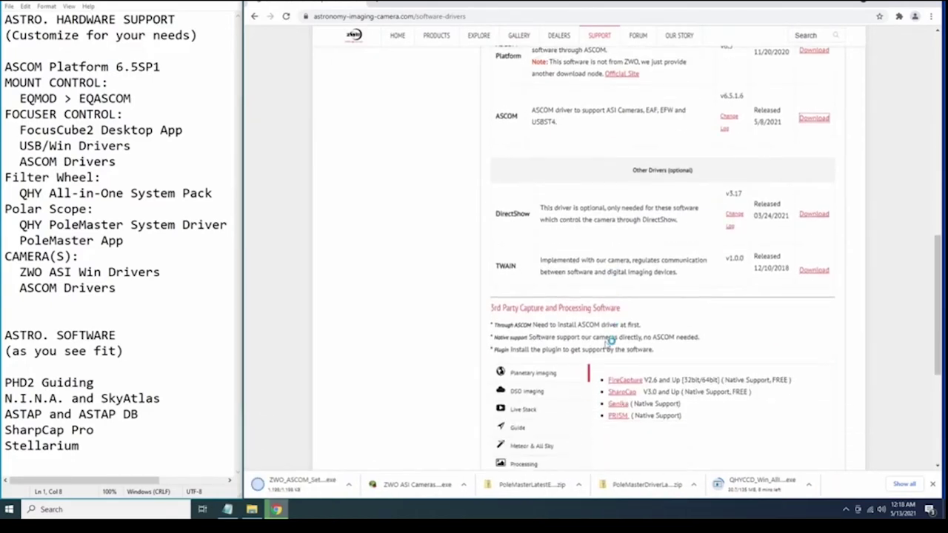
In the Notepad hardware list, add the line "AstroMechanics" below the ASCOM Drivers entry under FOCUSER CONTROL.
click(129, 287)
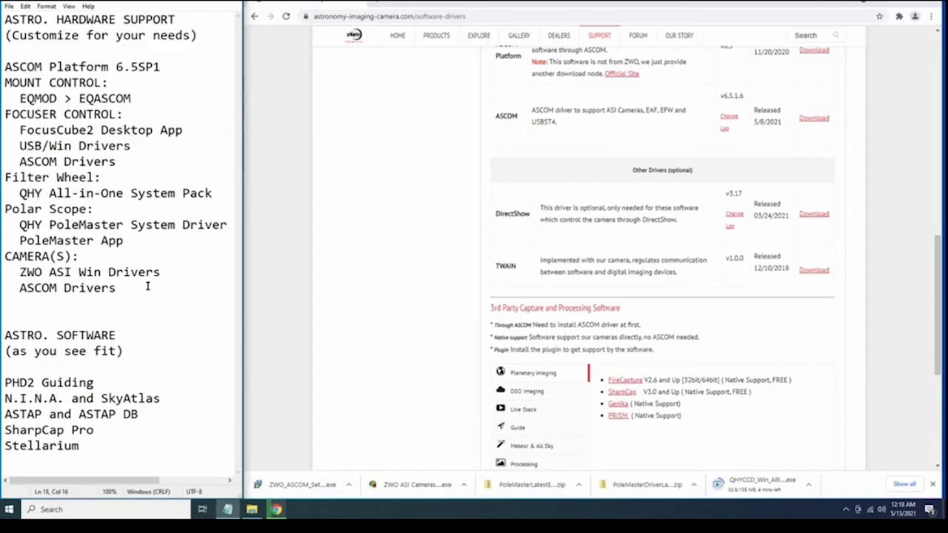
click(125, 161)
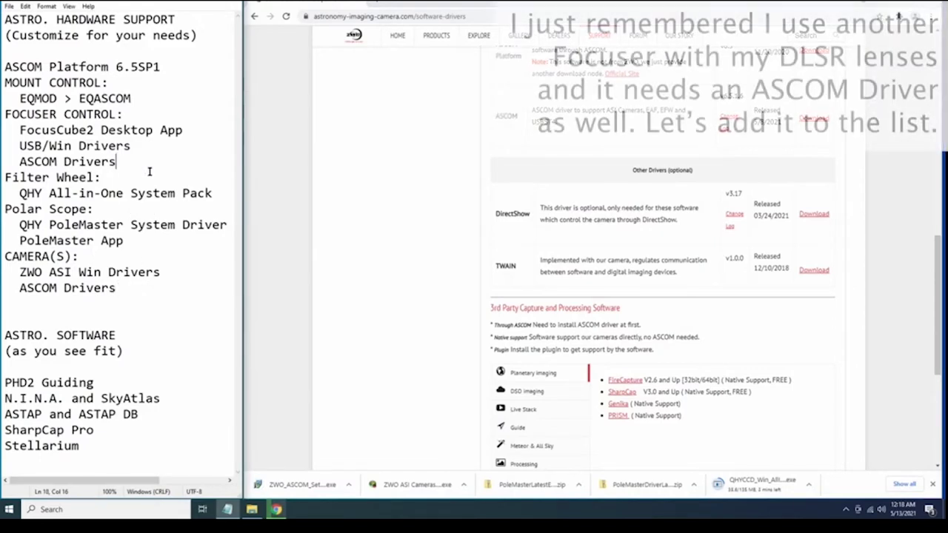
key(Return)
text(AstroMechanics)
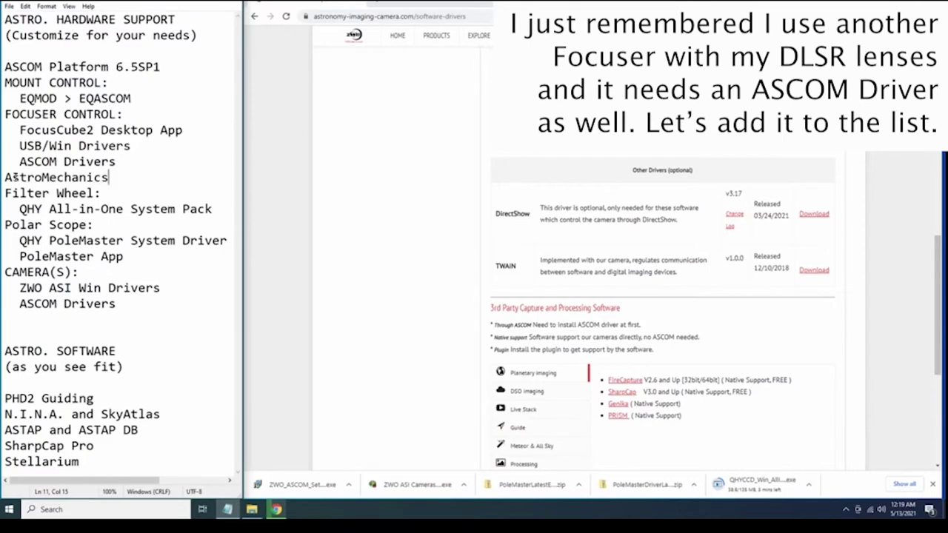
Search for "astromechanics focus" and find the ASCOM Canon Lens Controller on the Astromechanics website.
click(479, 13)
text(astr)
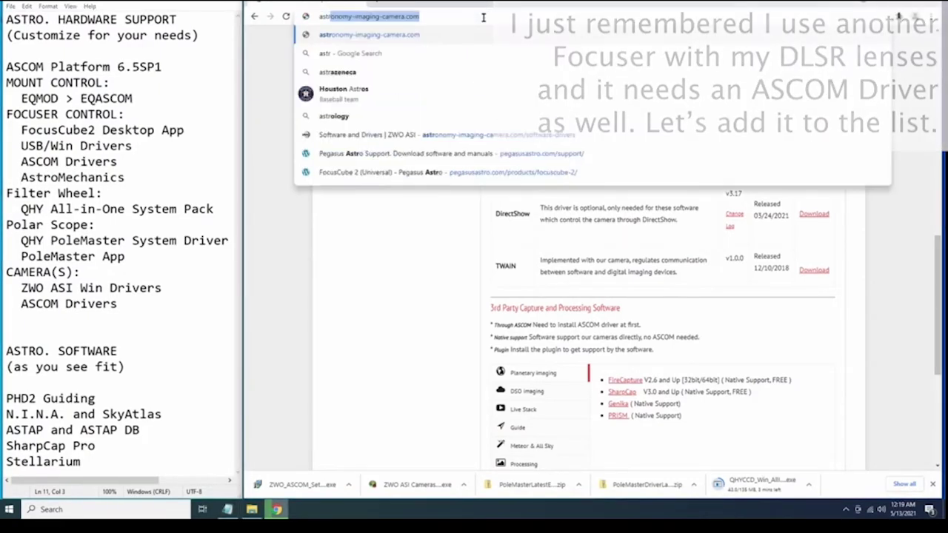
text(omechanics)
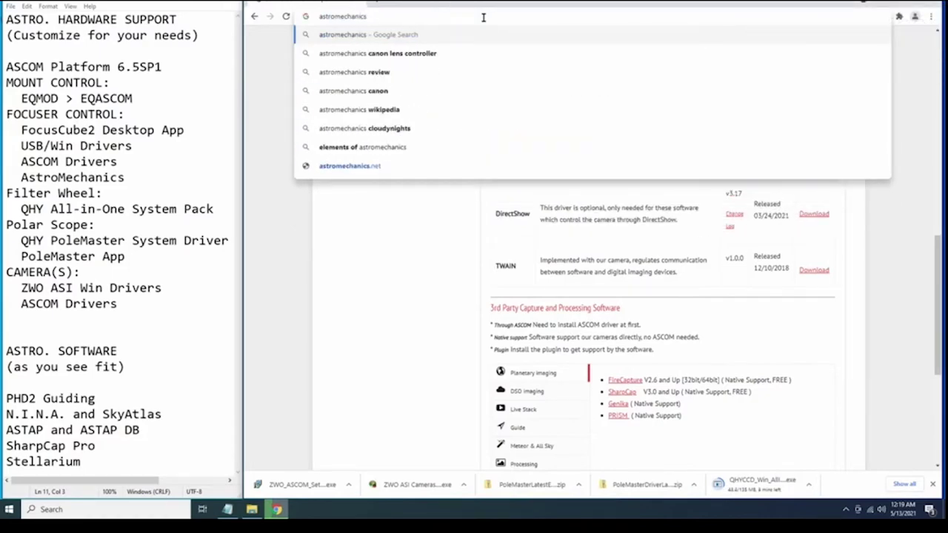
text( focus)
key(Return)
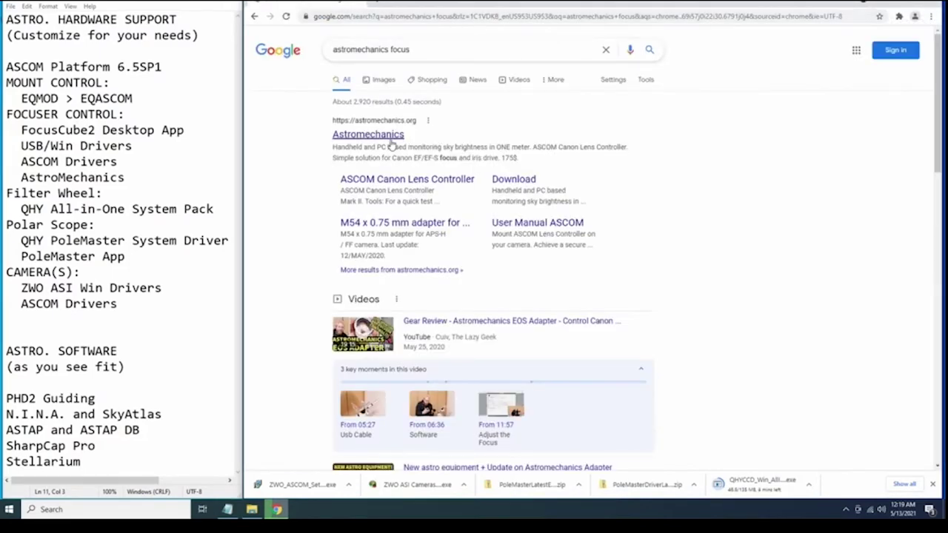
click(428, 188)
scroll(760, 246, down, 3)
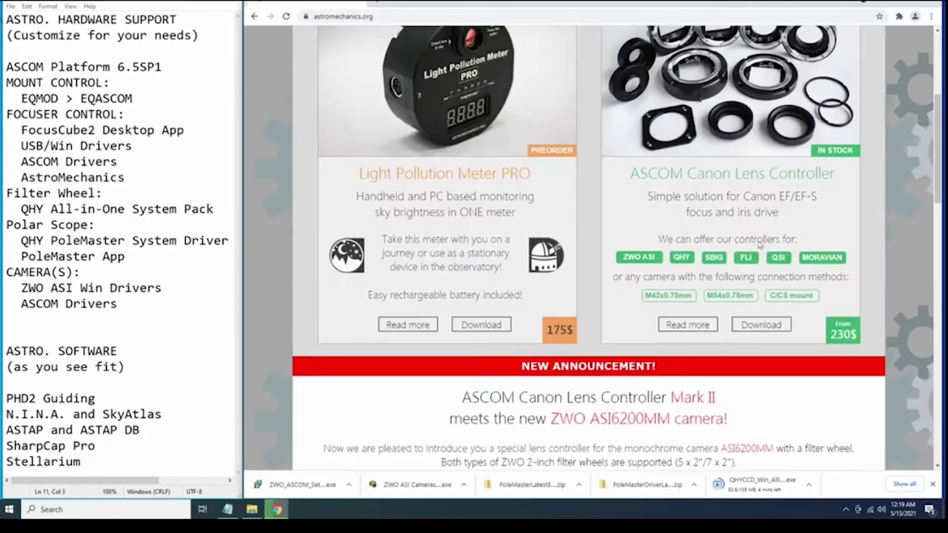
Download ASCOM Driver.zip and CanonEF Desktop Control.zip for the ASCOM Canon Lens Controller Mark II.
click(763, 325)
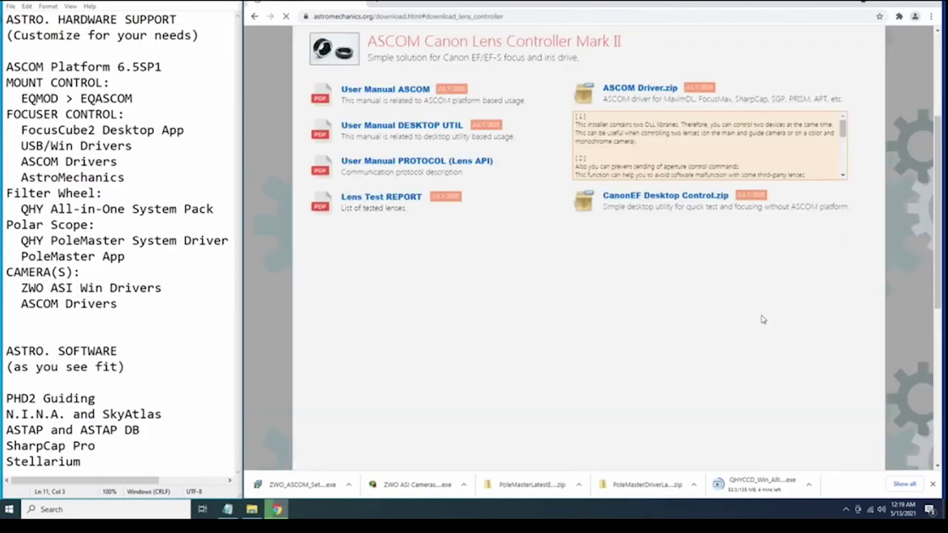
click(635, 92)
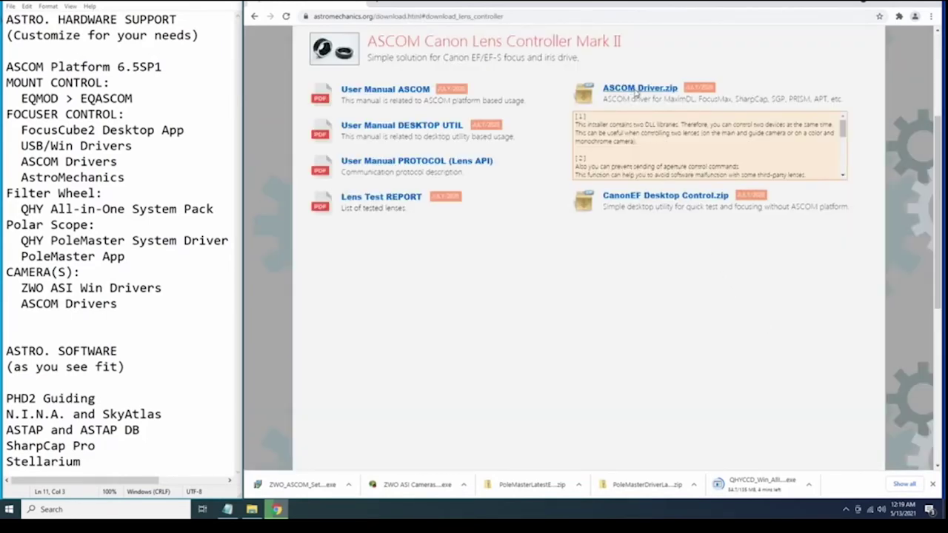
click(666, 197)
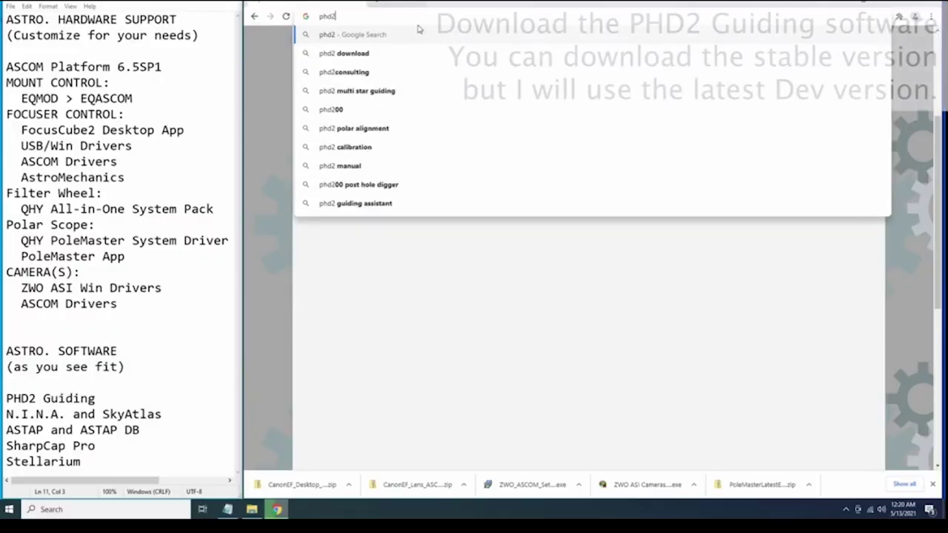
Search for "phd2 guiding", open the PHD2 download page and download v2.6.9 for Windows.
text(guiding)
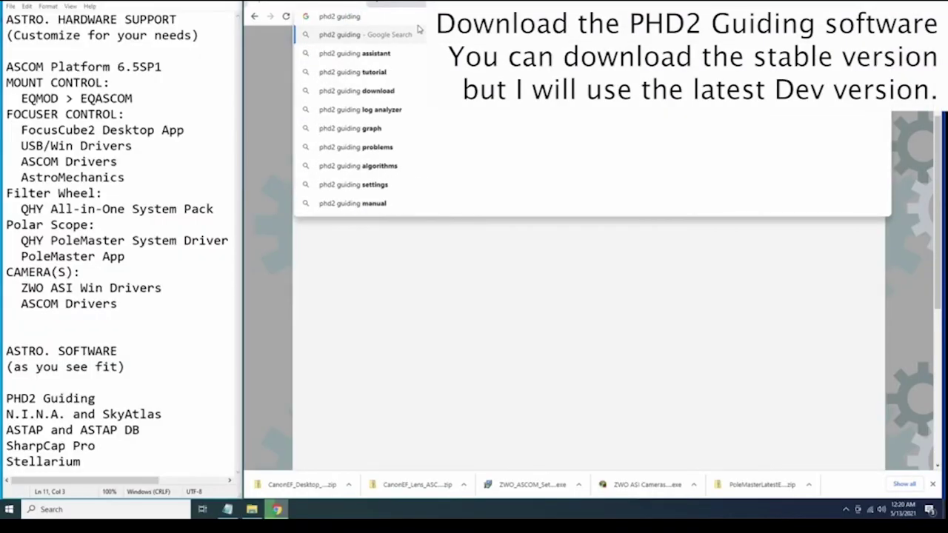
key(Return)
click(362, 179)
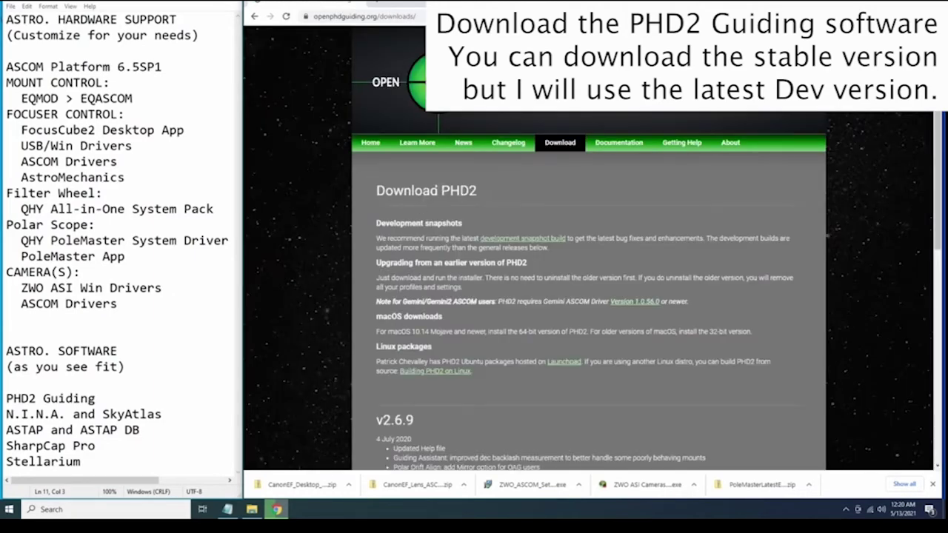
scroll(423, 258, down, 3)
click(448, 414)
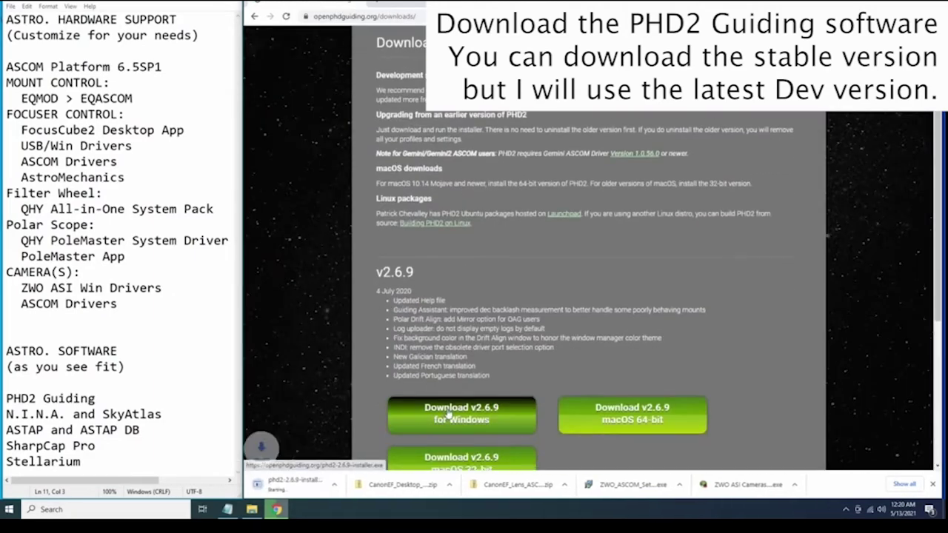
Open the PHD2 development snapshot builds and download the Windows EXE of v2.6.9dev5.
scroll(437, 178, up, 2)
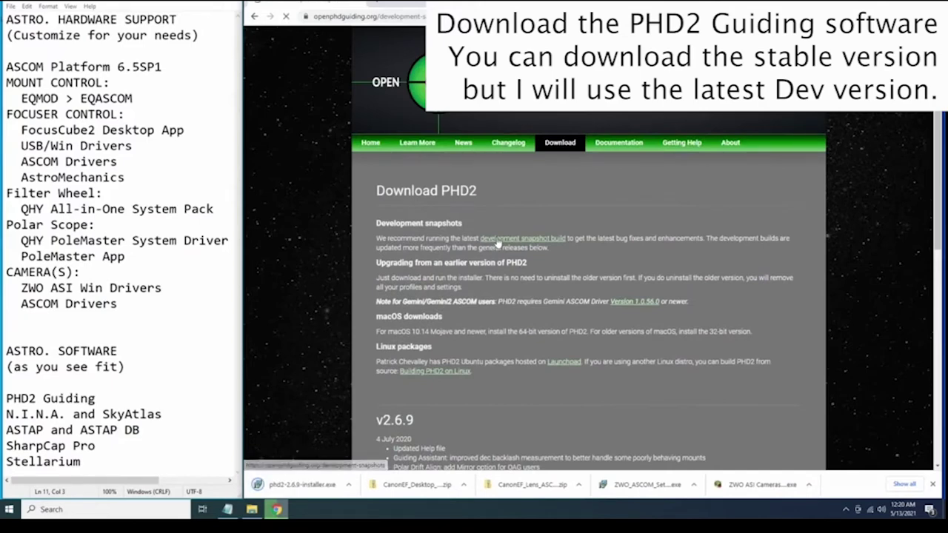
scroll(467, 369, down, 2)
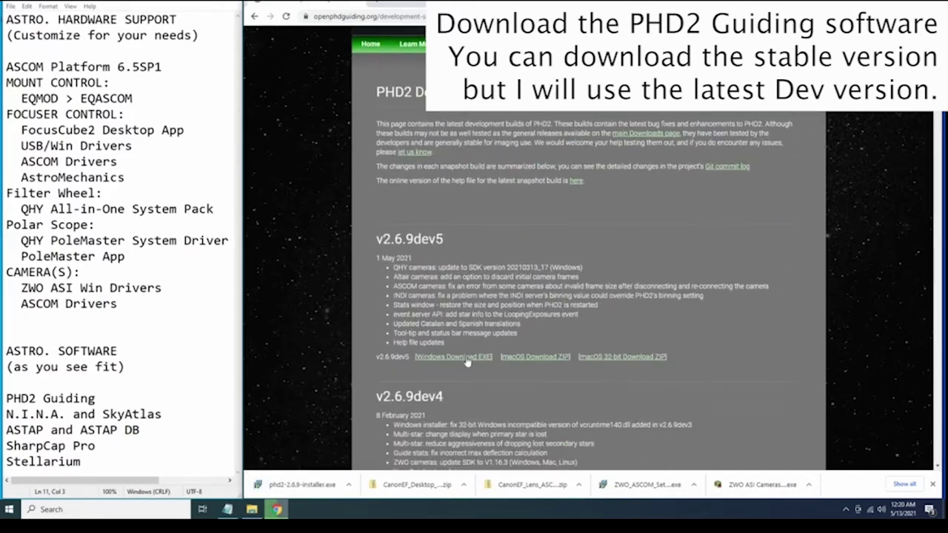
click(466, 357)
Search for "nina nighttime imaging", open the N.I.N.A. download page and download the 64-bit setup of version 1.10 HF2.
click(396, 17)
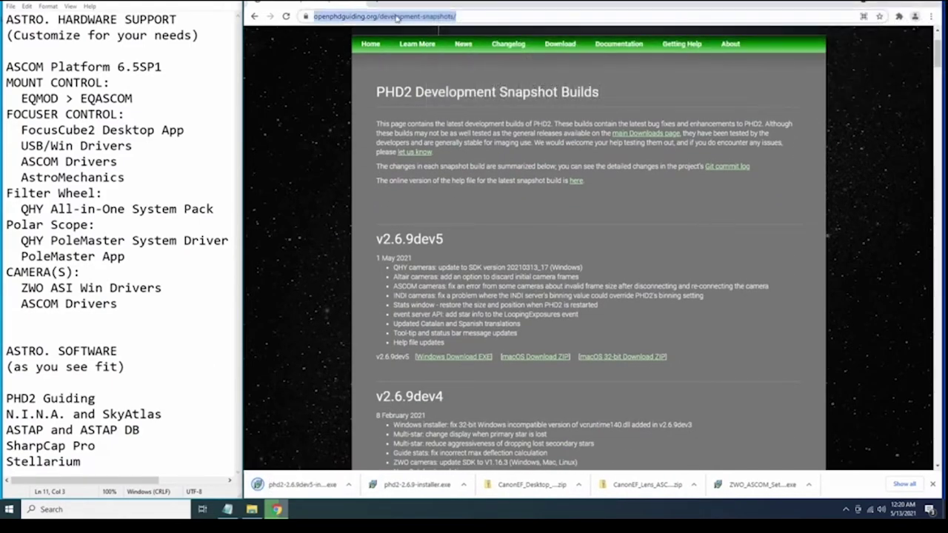
text(nina nighttime)
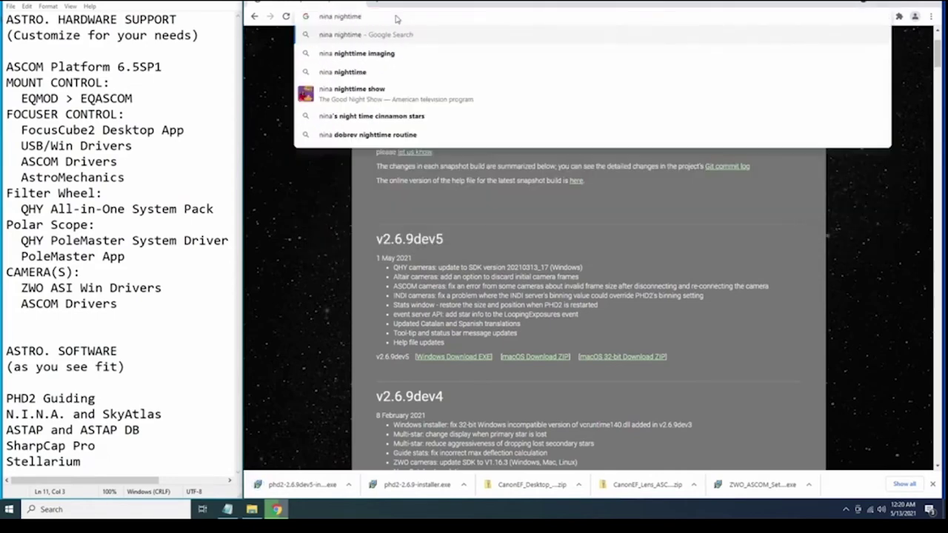
key(Down)
key(Return)
click(388, 138)
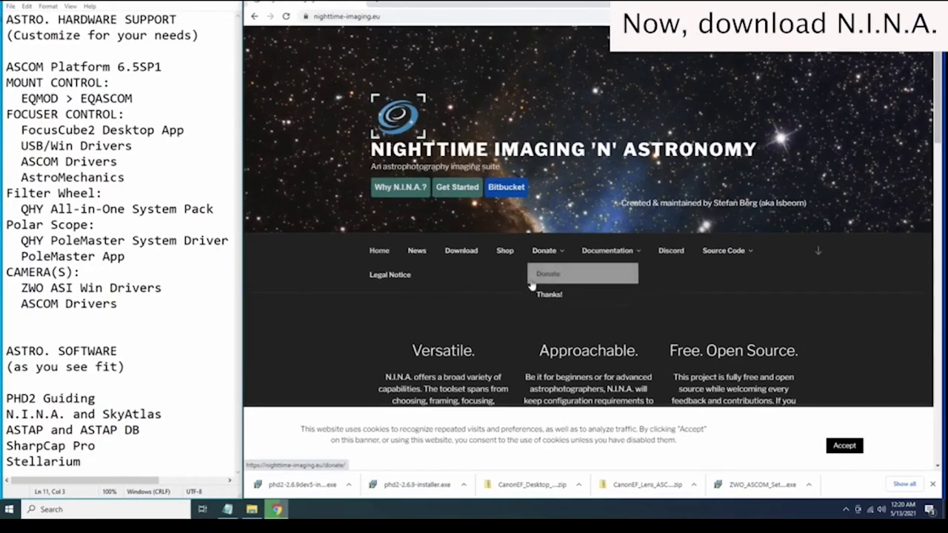
click(461, 250)
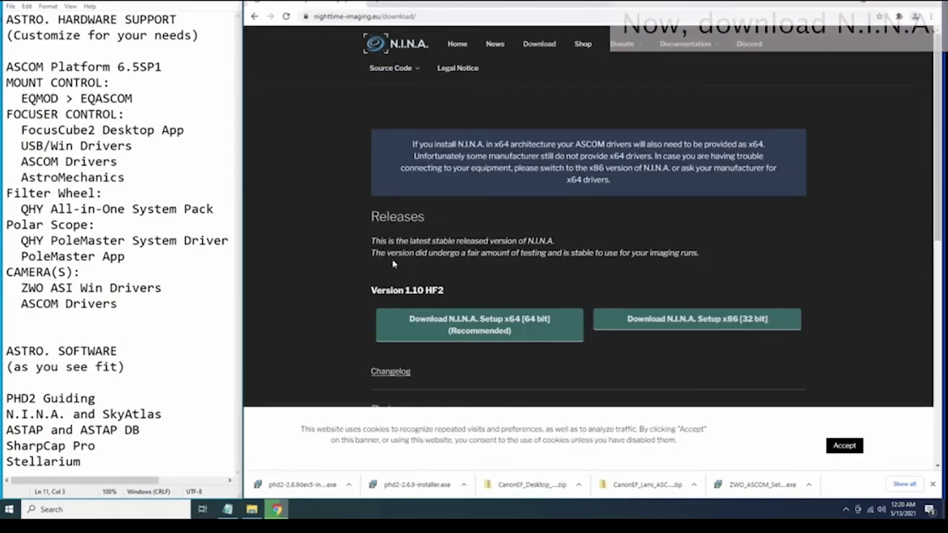
click(478, 329)
Download the 64-bit N.I.N.A. setup of version 1.11 NIGHTLY #077 and the Sky Atlas Image Repository.
scroll(478, 330, down, 3)
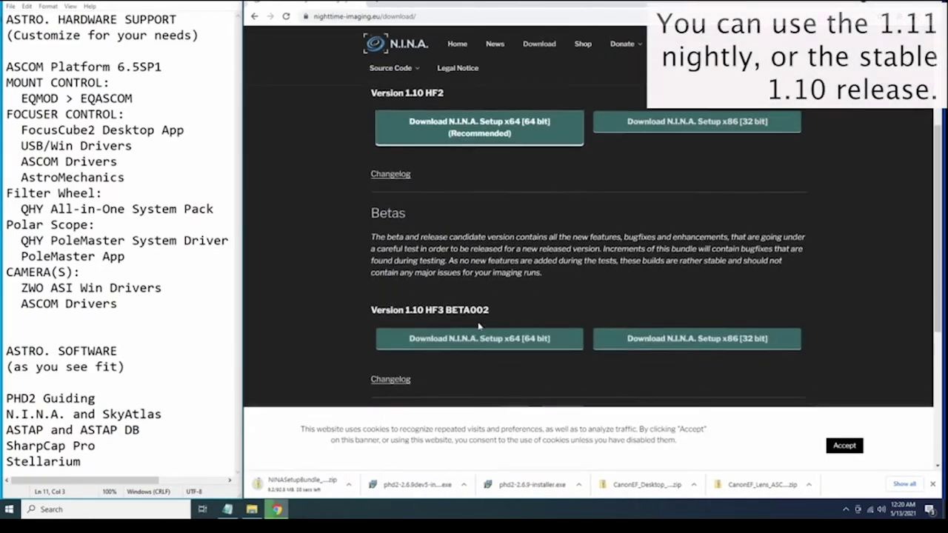
scroll(444, 260, down, 3)
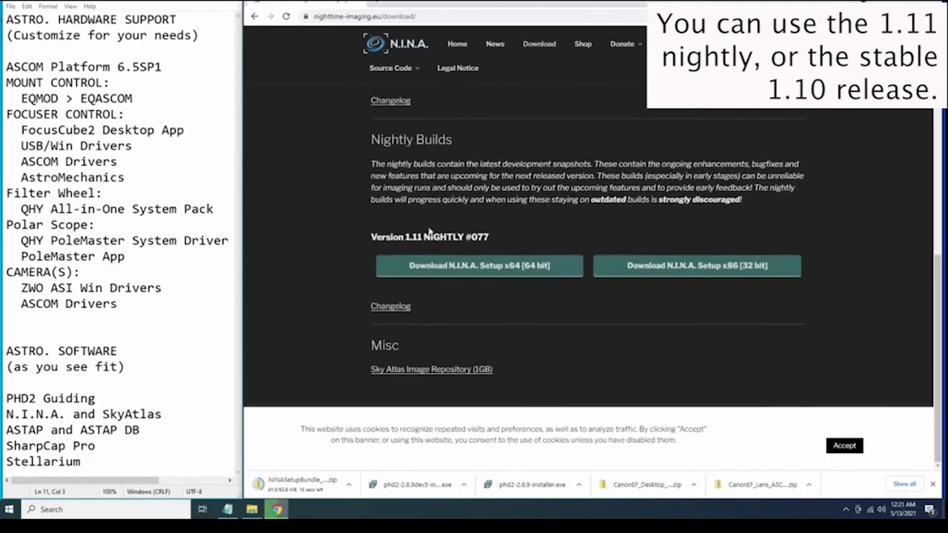
click(472, 270)
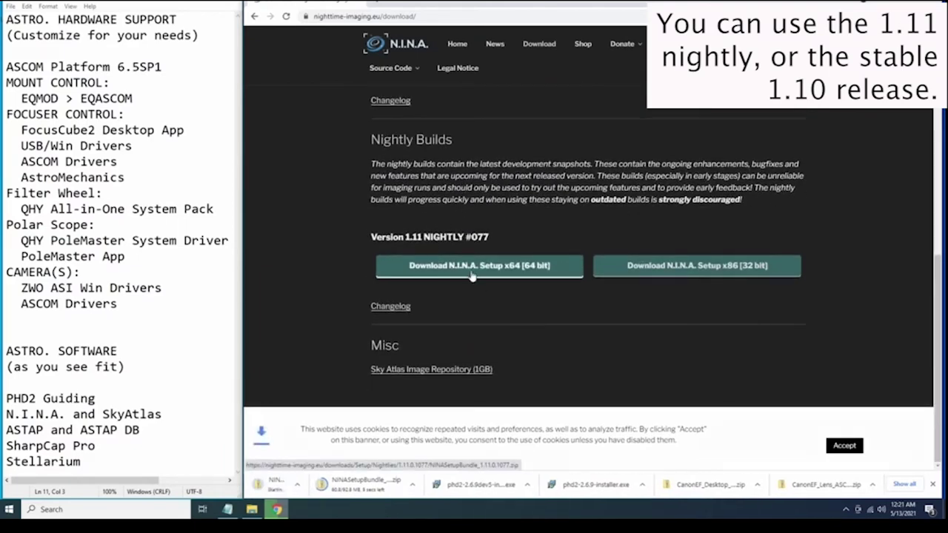
click(433, 371)
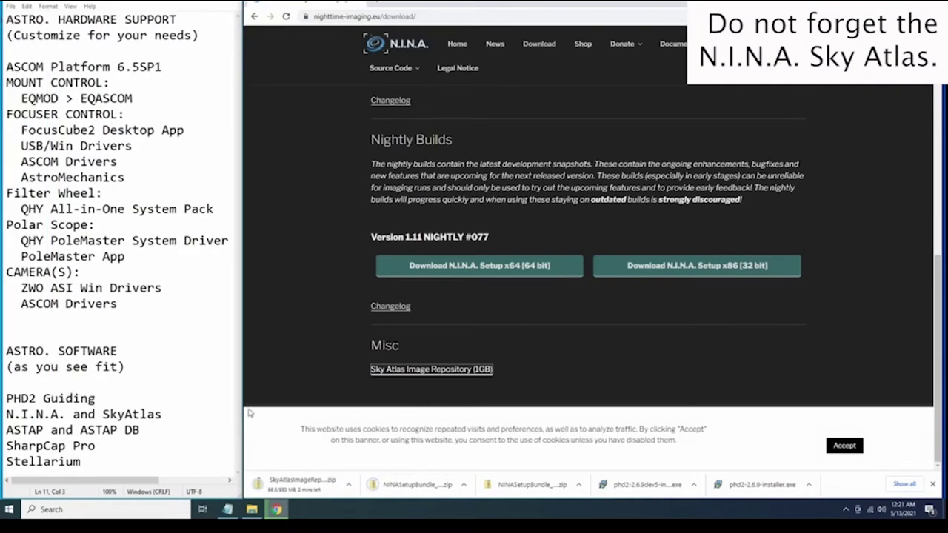
Search for "astap plate solver" and open the ASTAP page on hnsky.org.
click(374, 16)
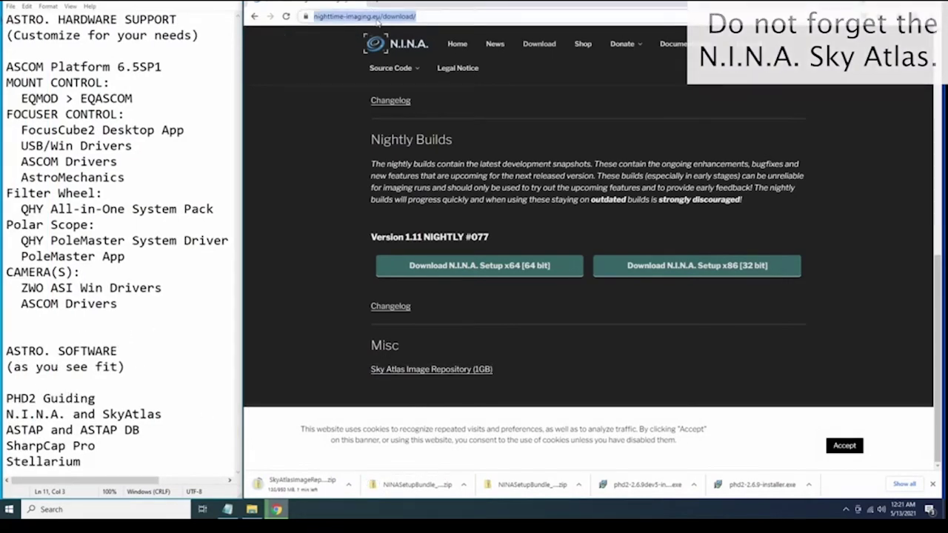
text(astap plate solv)
key(Return)
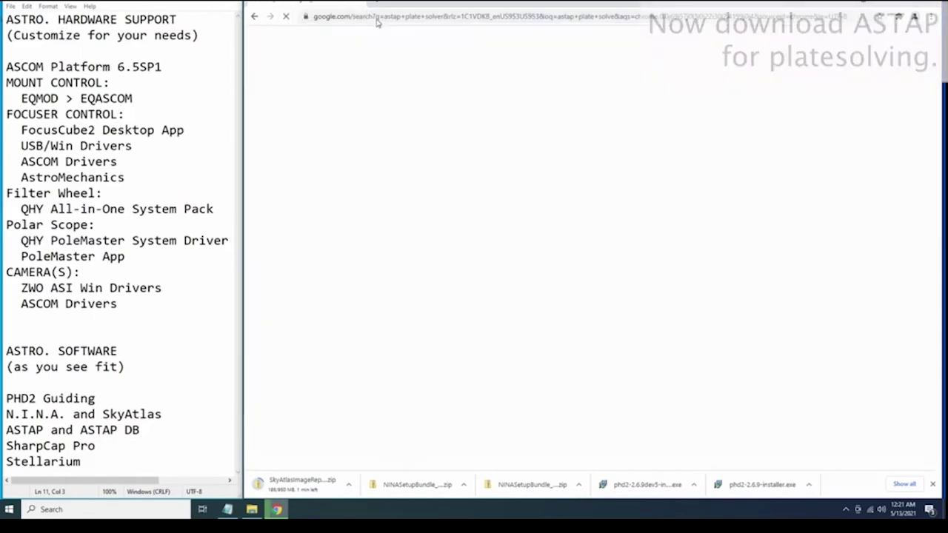
click(394, 134)
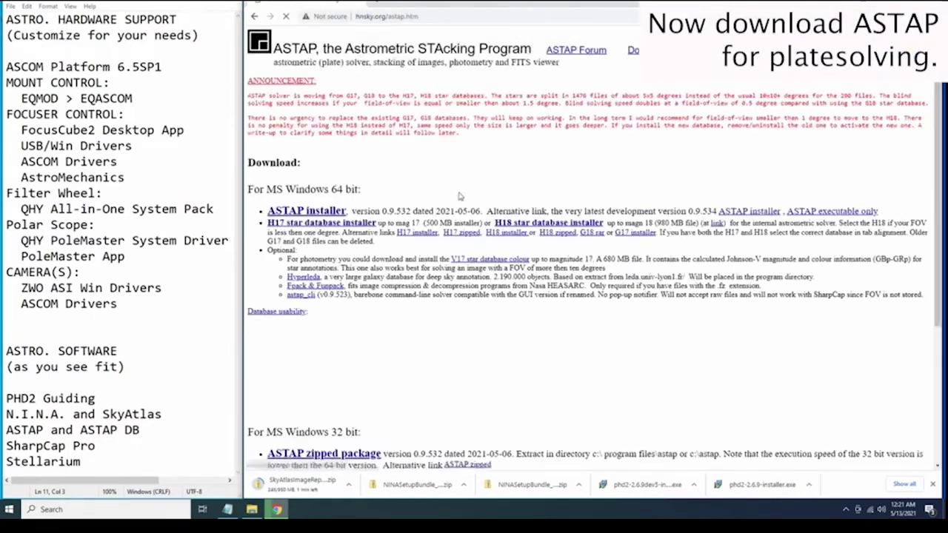
Download the ASTAP installer for 64-bit Windows and the H18 star database installer.
click(317, 214)
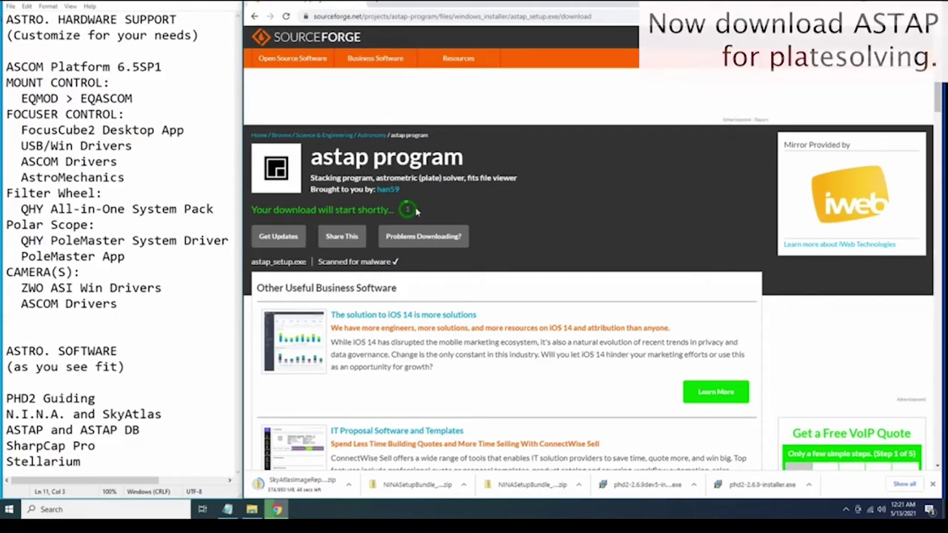
click(255, 16)
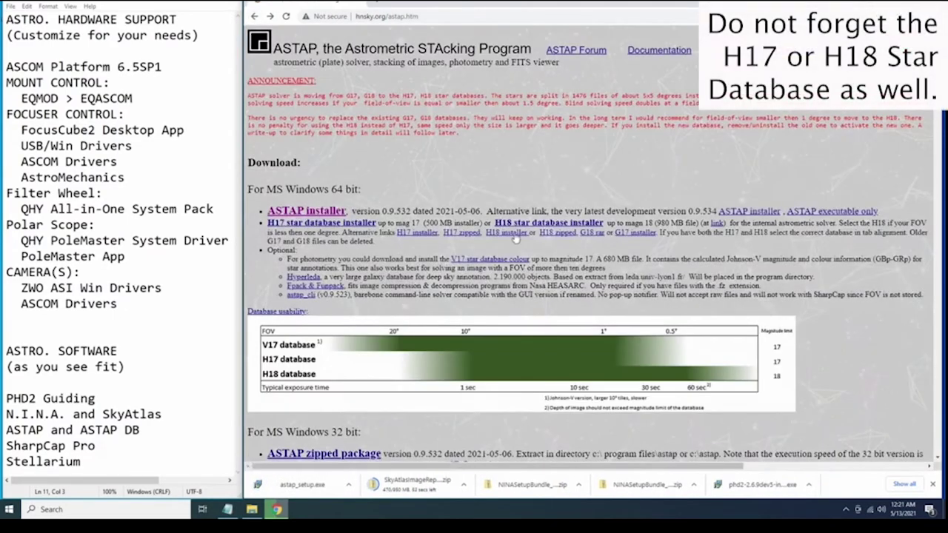
click(549, 224)
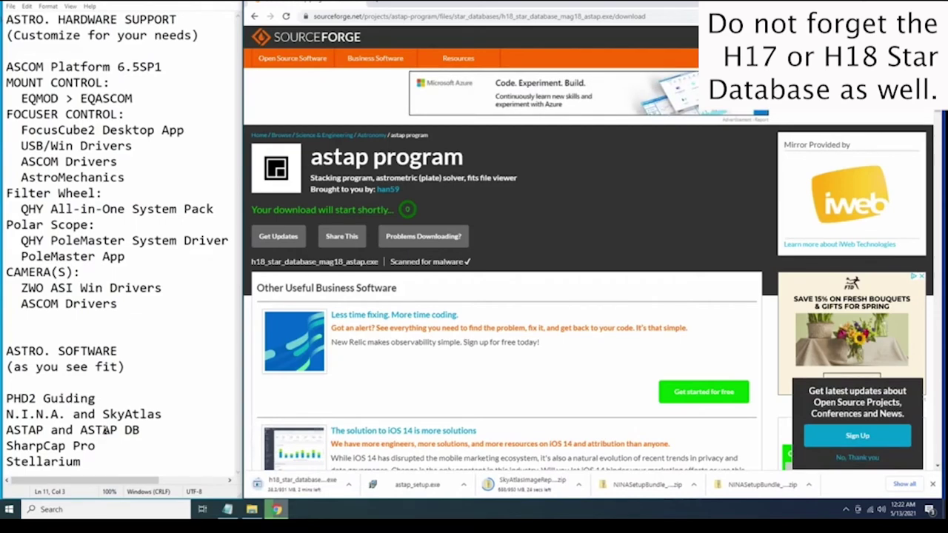
Search for "sharpcap pro" and open SharpCap's Downloads page.
click(419, 16)
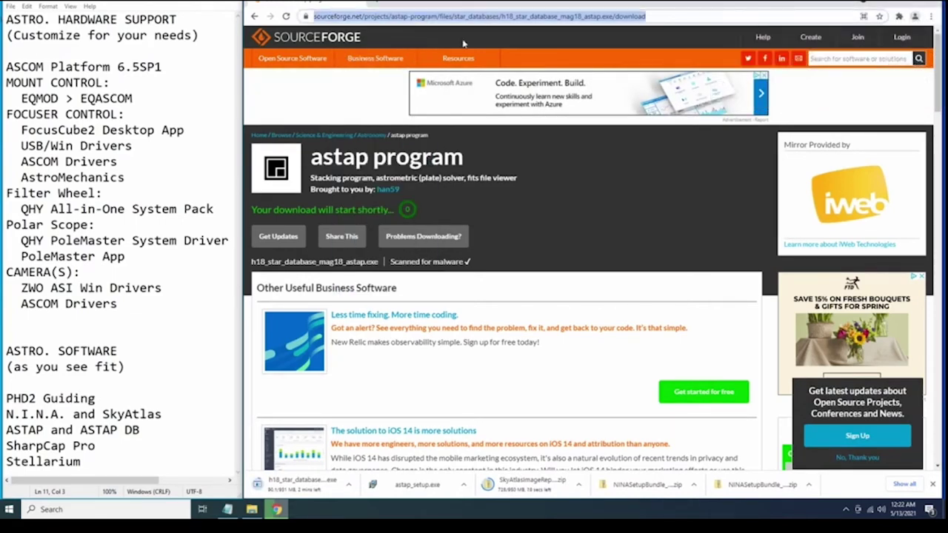
text(sharpcap)
click(452, 52)
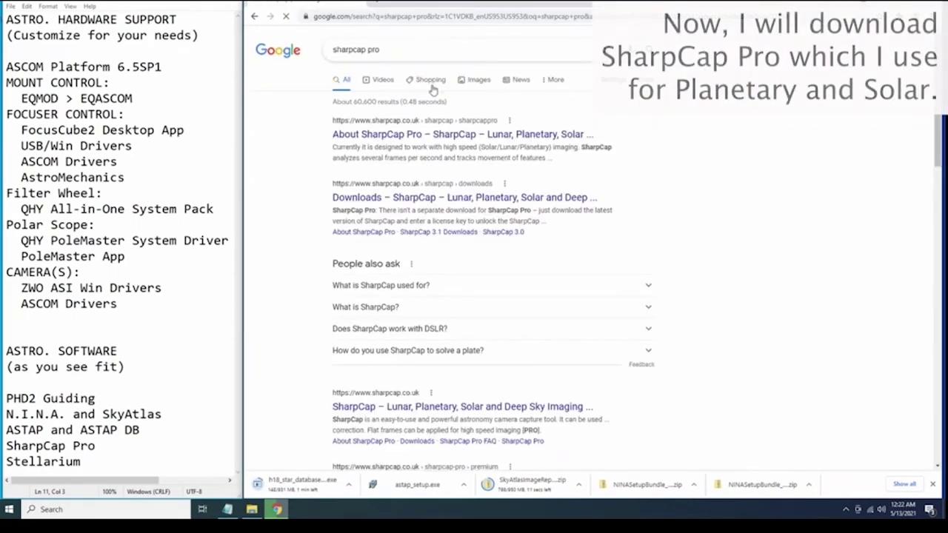
click(439, 186)
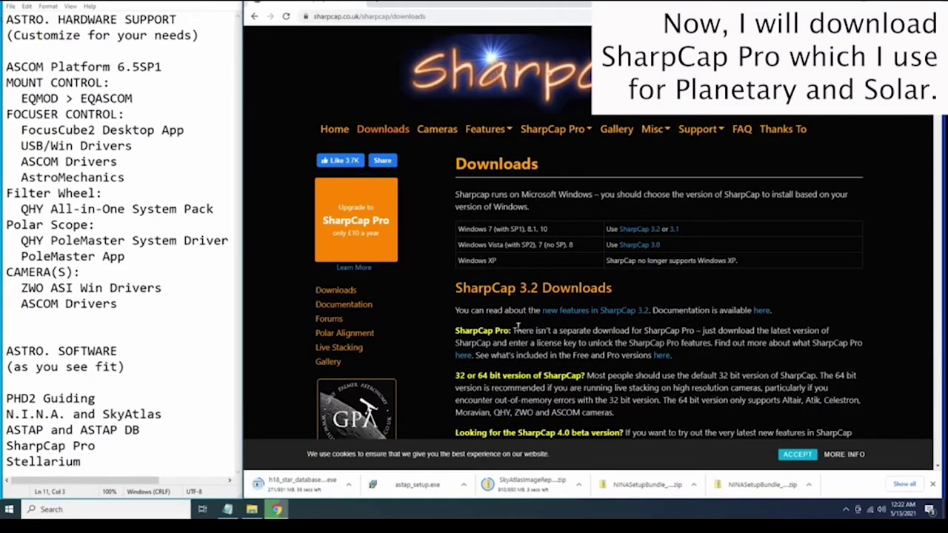
Download both the 64-bit and the default version of SharpCap 3.2.6482.0 from the SharpCap 3.2 downloads.
click(629, 231)
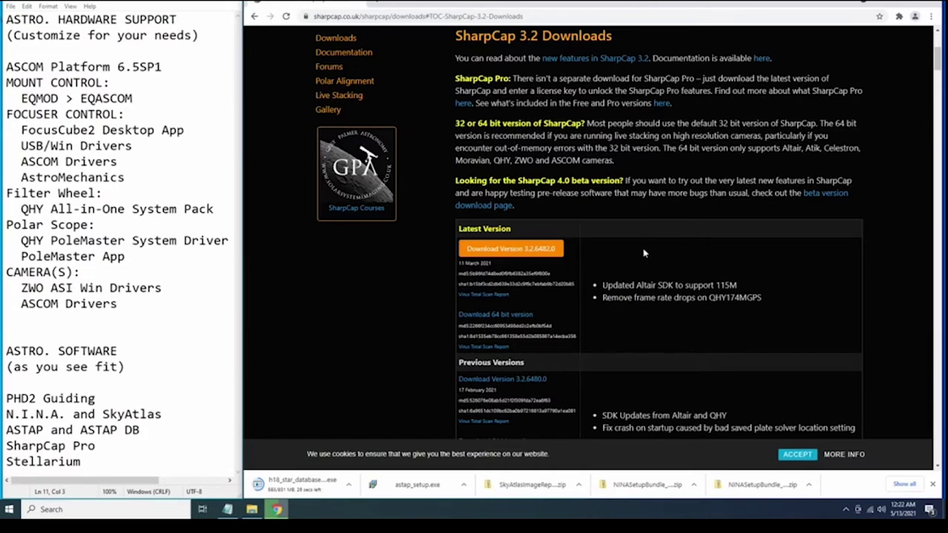
click(498, 318)
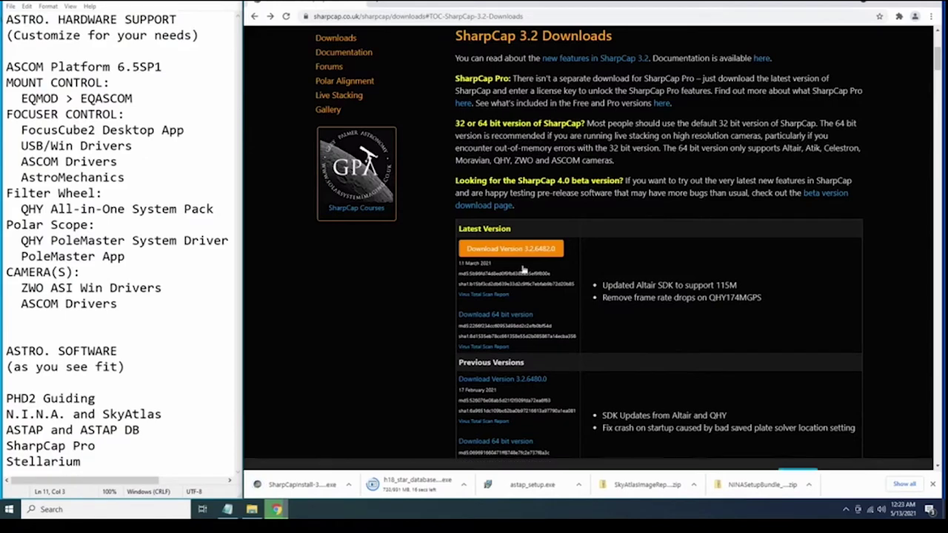
click(521, 259)
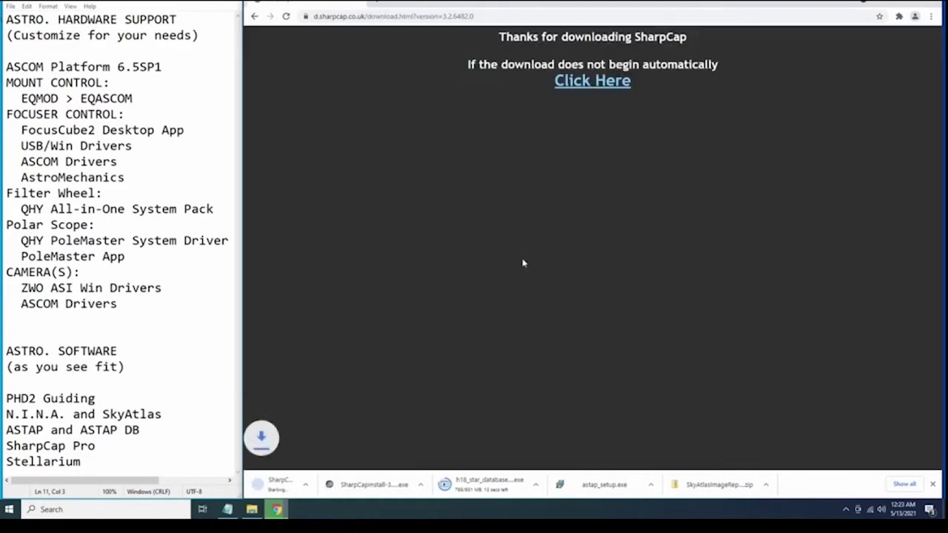
Search for "stellarium" and open the Stellarium Astronomy Software website.
click(390, 14)
text(stellarium)
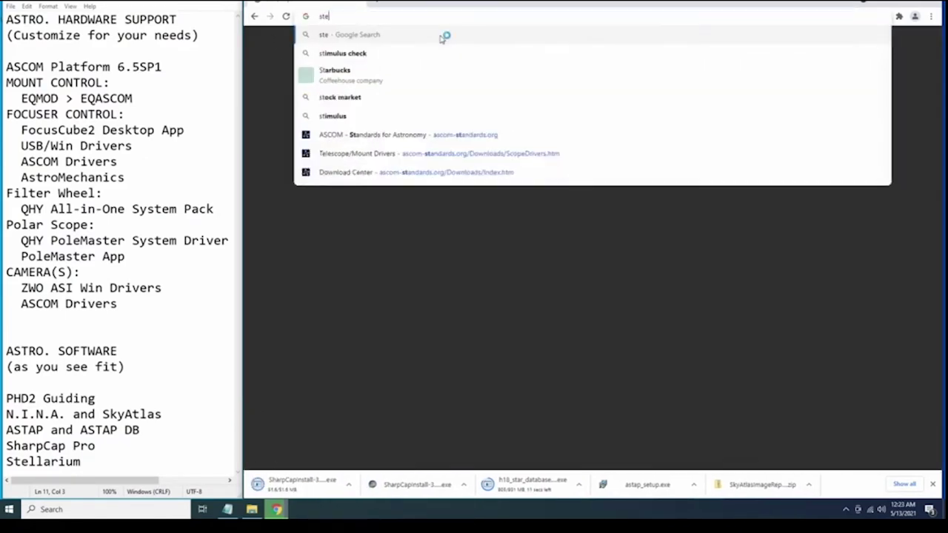
click(441, 38)
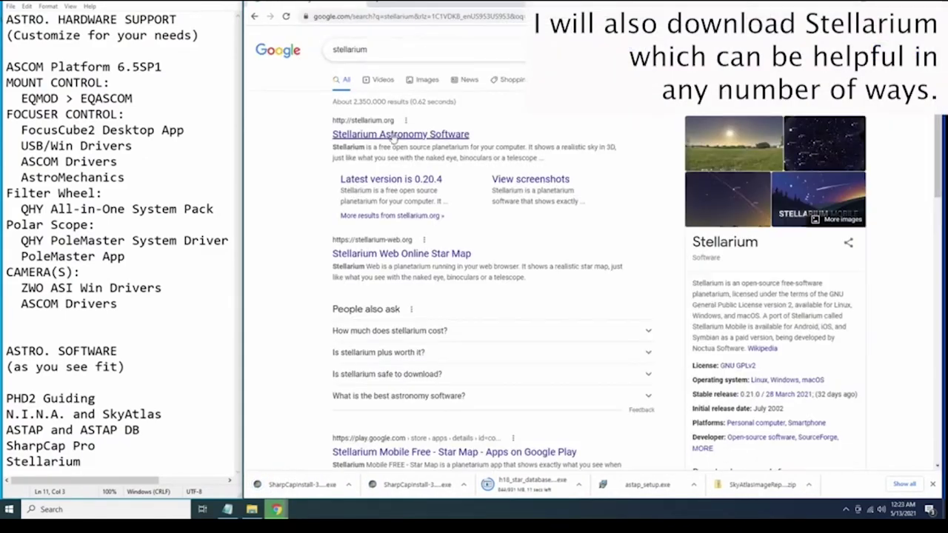
click(396, 135)
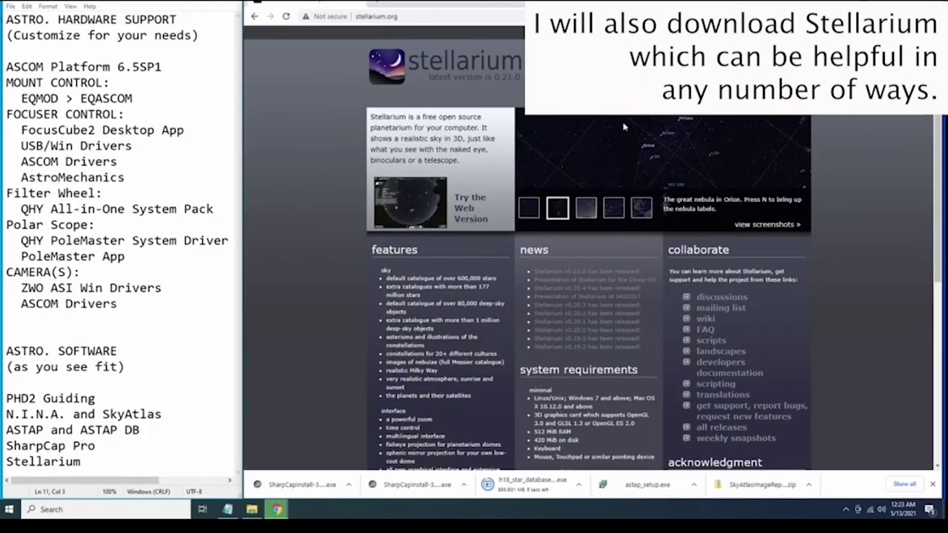
Download the 64-bit Windows installer of Stellarium 0.21.0 and review the browser's list of downloaded files.
click(711, 70)
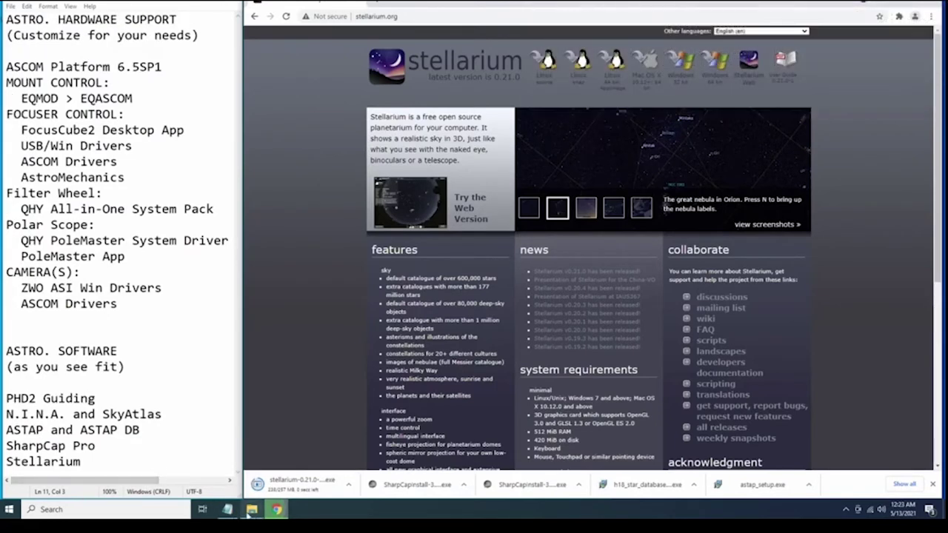
mouse_move(249, 514)
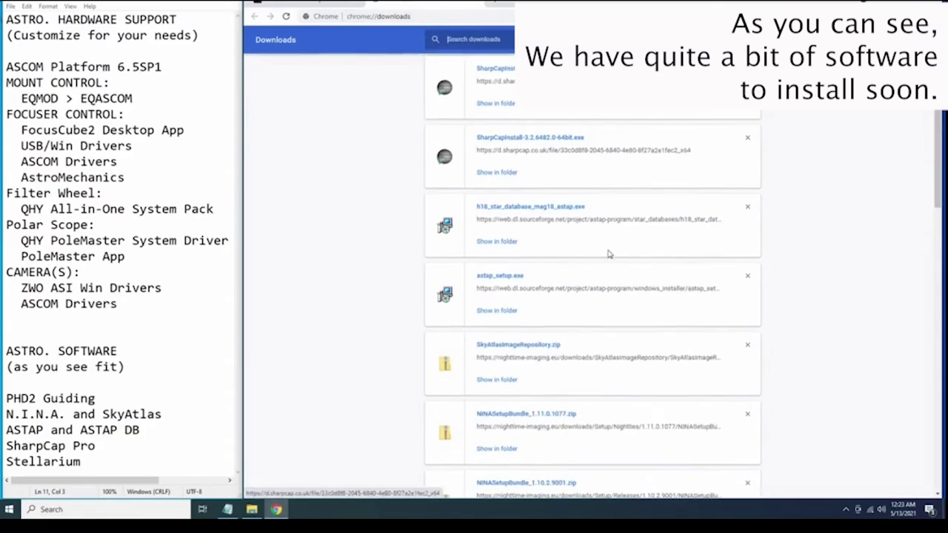
scroll(609, 254, down, 12)
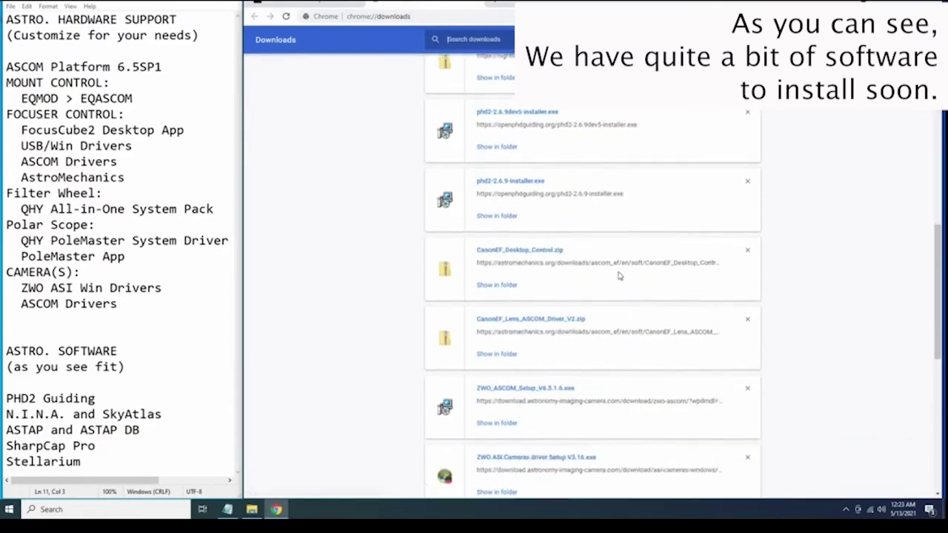
scroll(621, 296, down, 8)
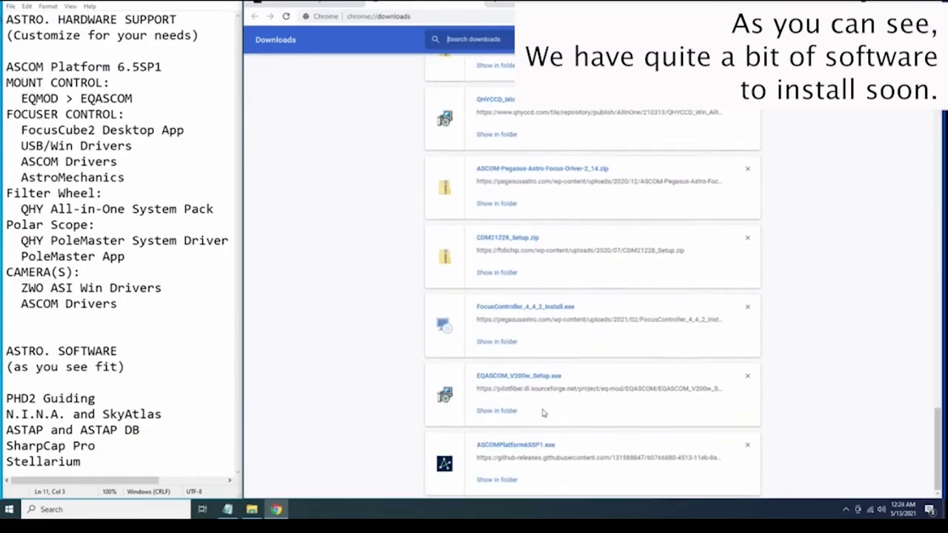
Compare the installers in the Downloads folder with the software list, and close the folder window and the browser.
click(252, 509)
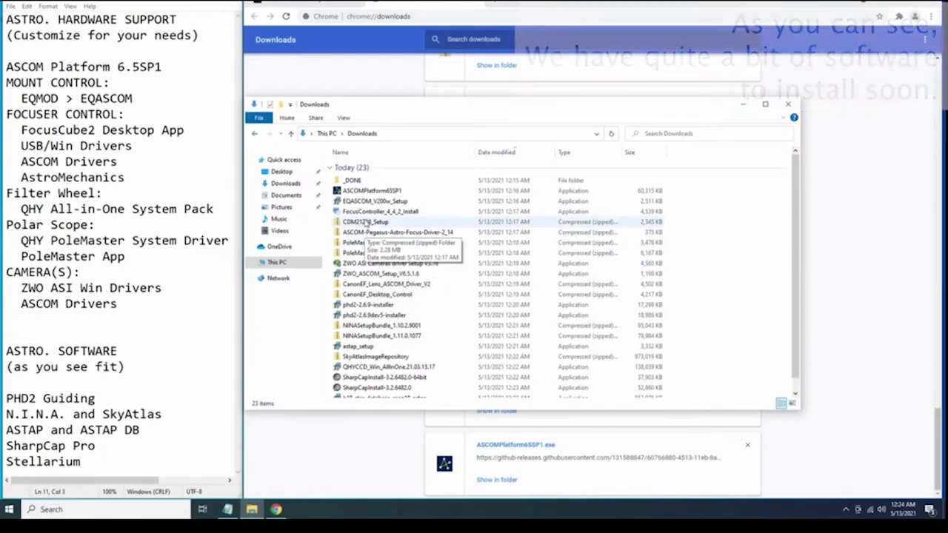
scroll(201, 299, right, 1)
scroll(148, 385, left, 1)
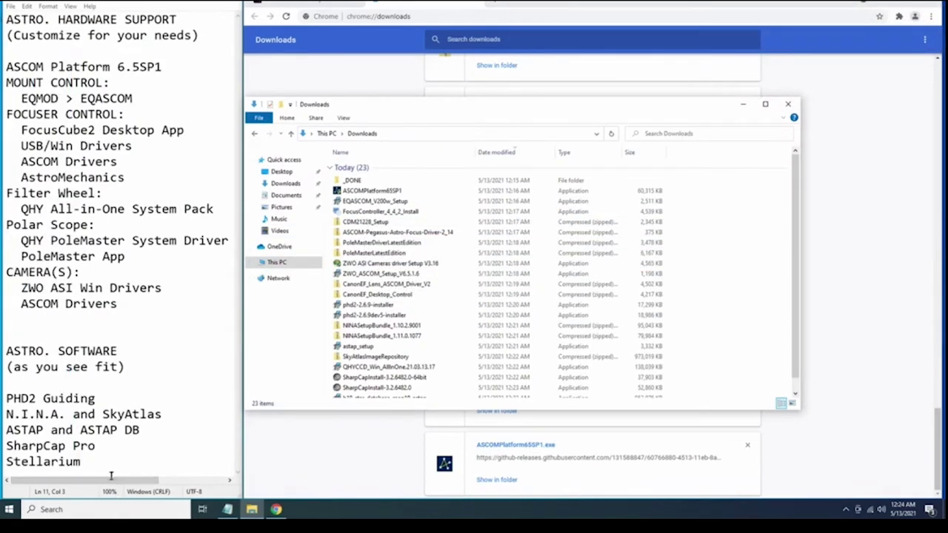
click(788, 103)
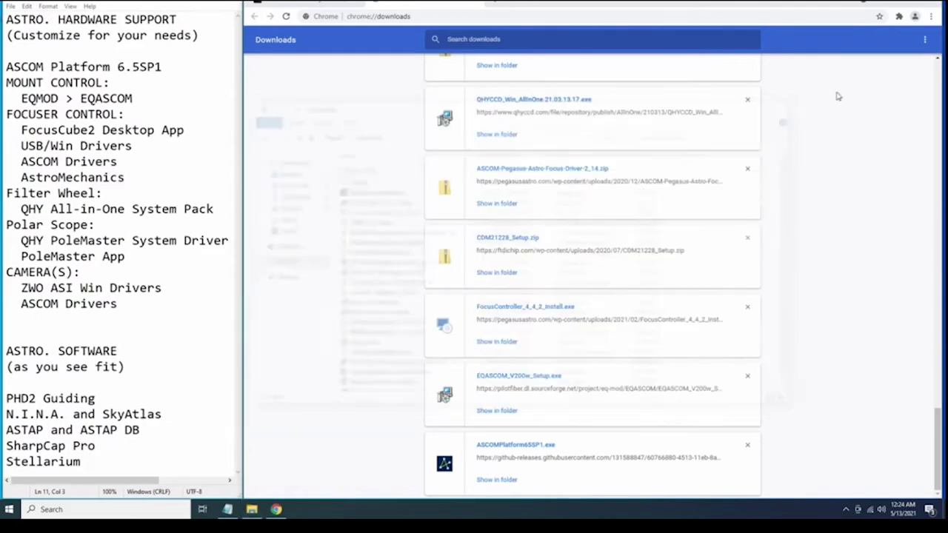
key(alt+F4)
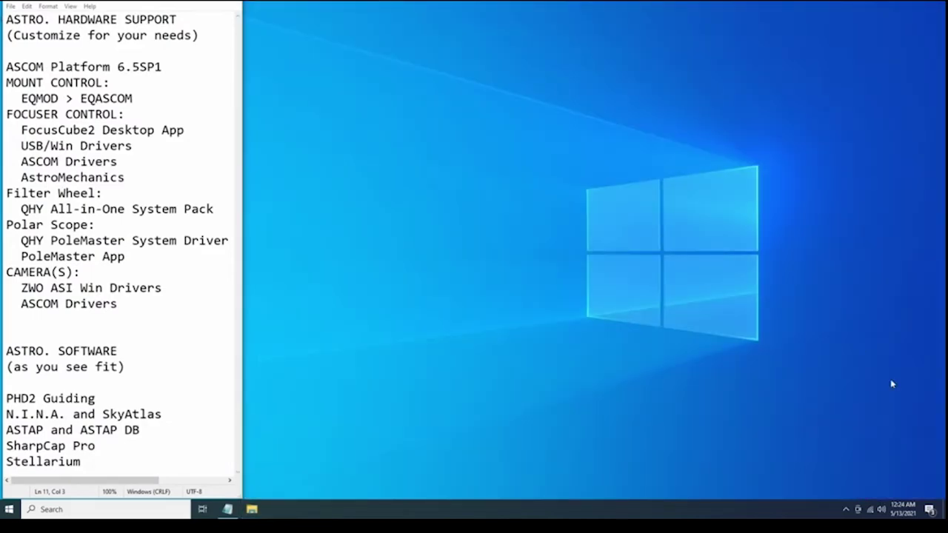
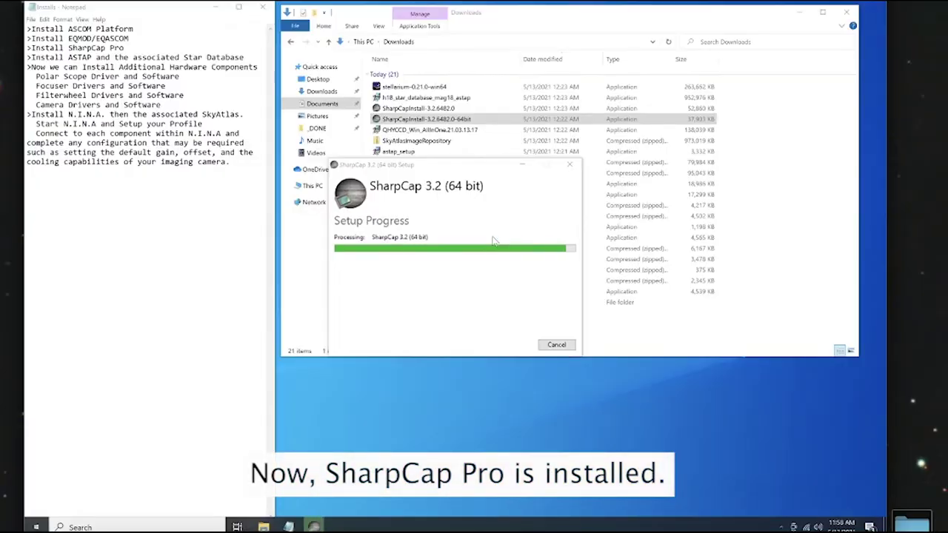
Finish the SharpCap 3.2 (64 bit) setup and move both SharpCap installers into the _DONE folder.
click(516, 347)
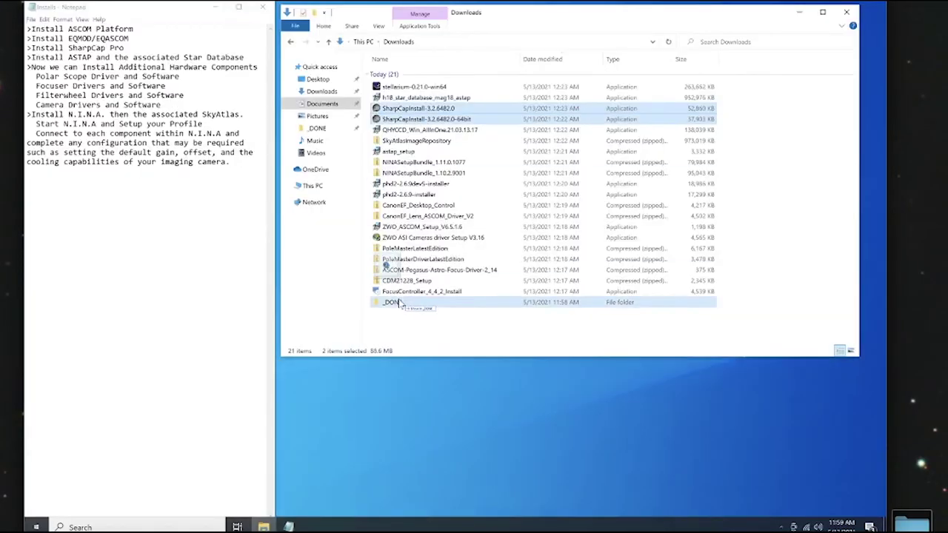
drag(399, 304, 400, 303)
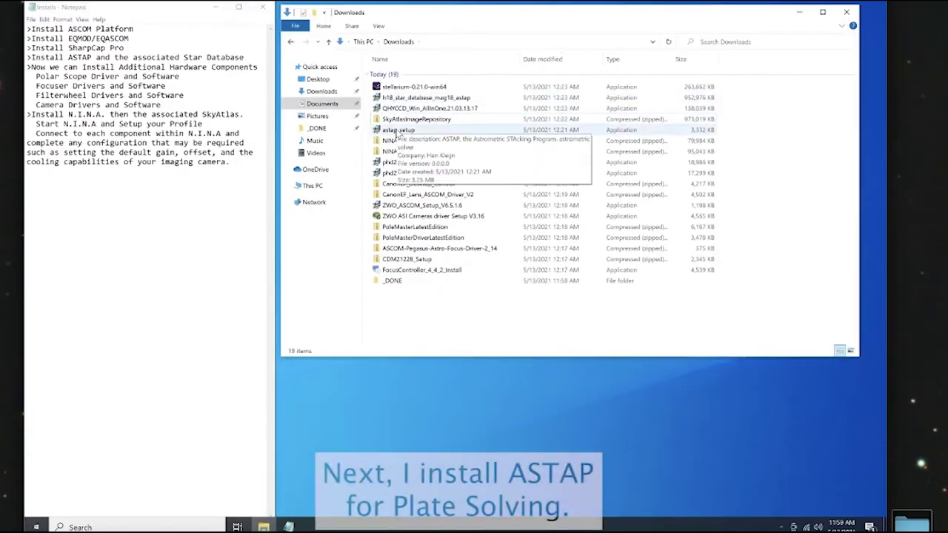
Install ASTAP from astap_setup into the default folder C:\Program Files\astap.
double_click(397, 130)
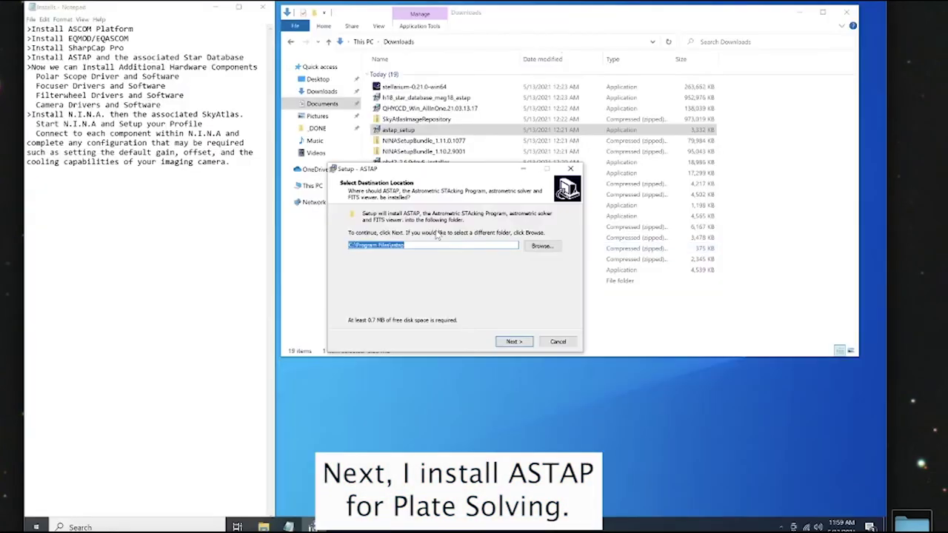
click(513, 342)
click(514, 342)
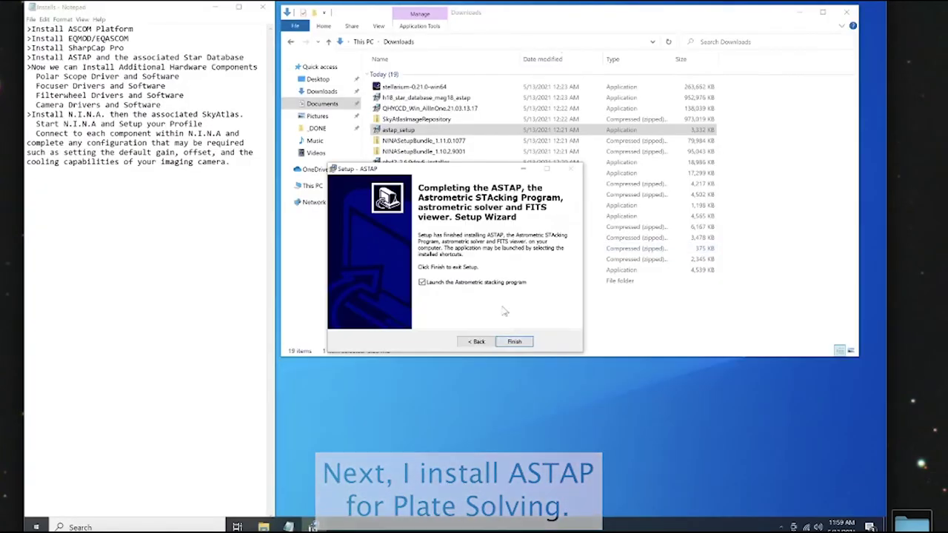
click(508, 340)
Install the ASTAP H18 star database from h18_star_database_mag18_astap into C:\Program Files\astap.
click(422, 98)
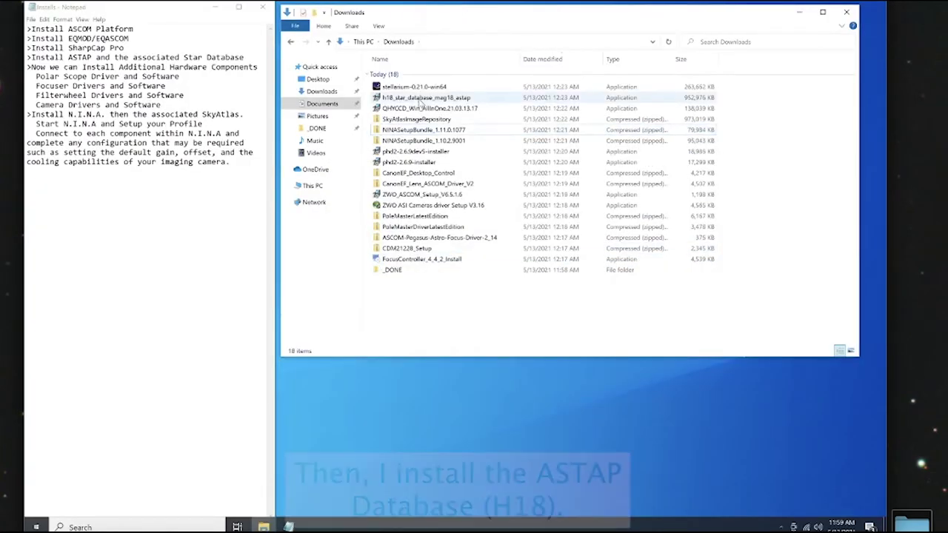
click(423, 98)
double_click(422, 98)
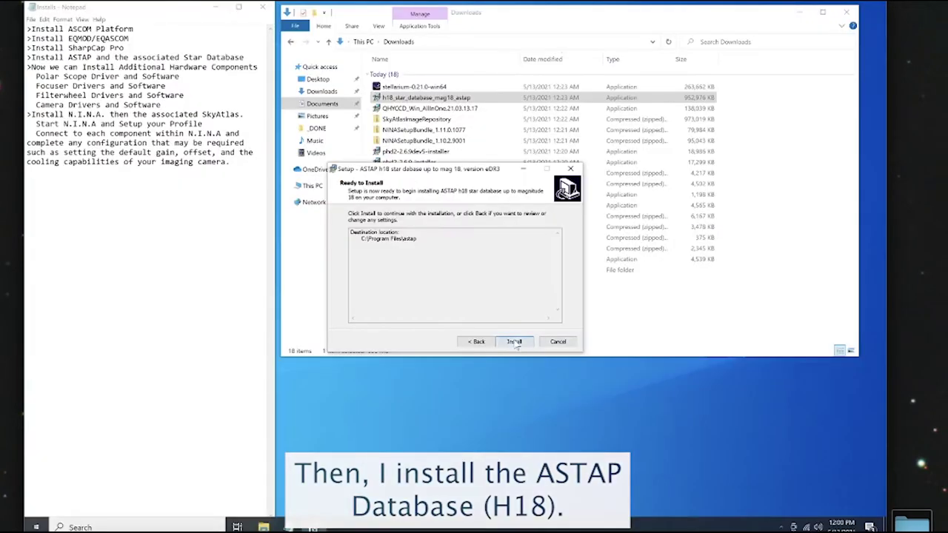
click(508, 341)
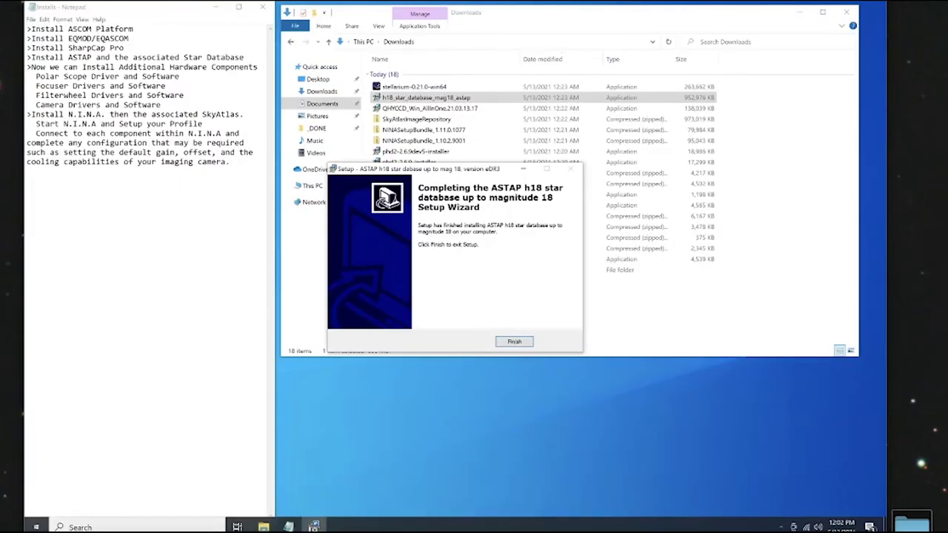
click(513, 342)
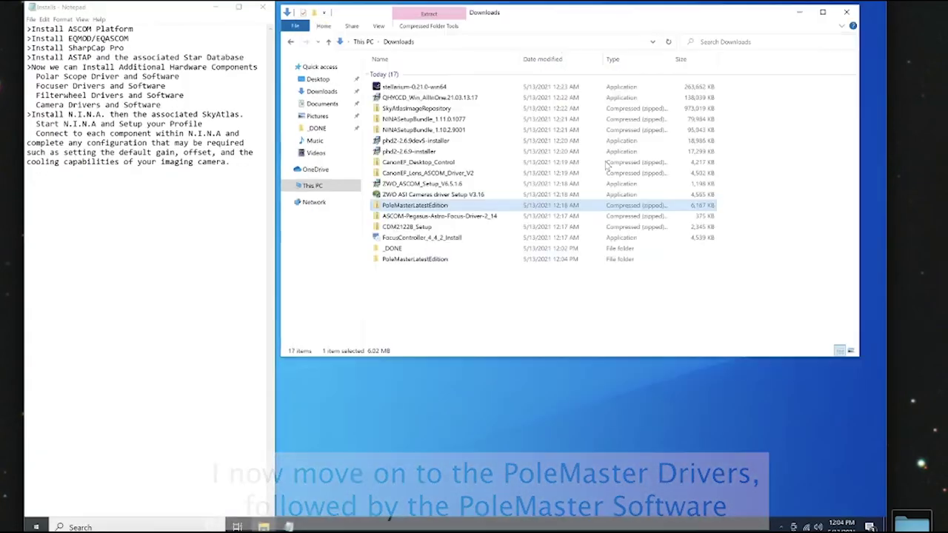
Extract the NINASetupBundle_1.11.0.1077 archive within Downloads and run the extracted N.I.N.A. installer past the SmartScreen block.
right_click(409, 227)
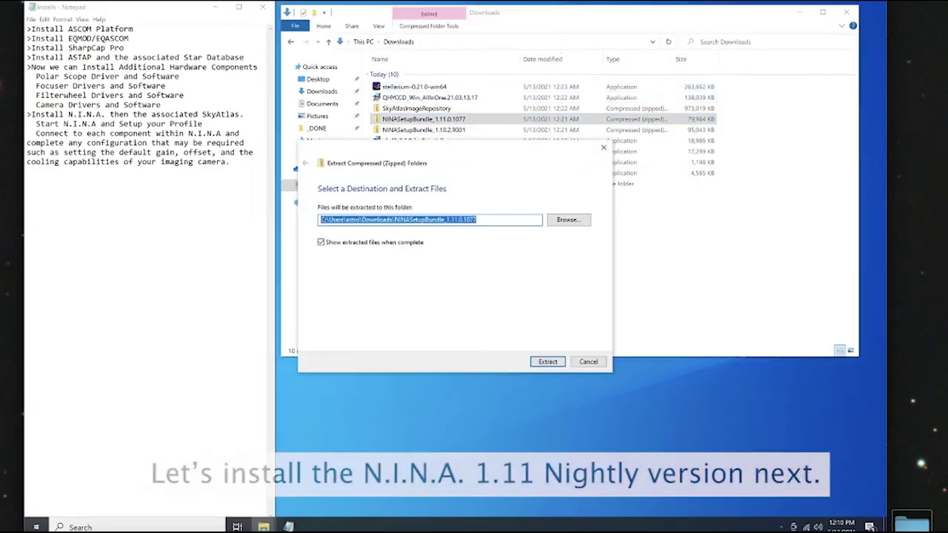
click(547, 362)
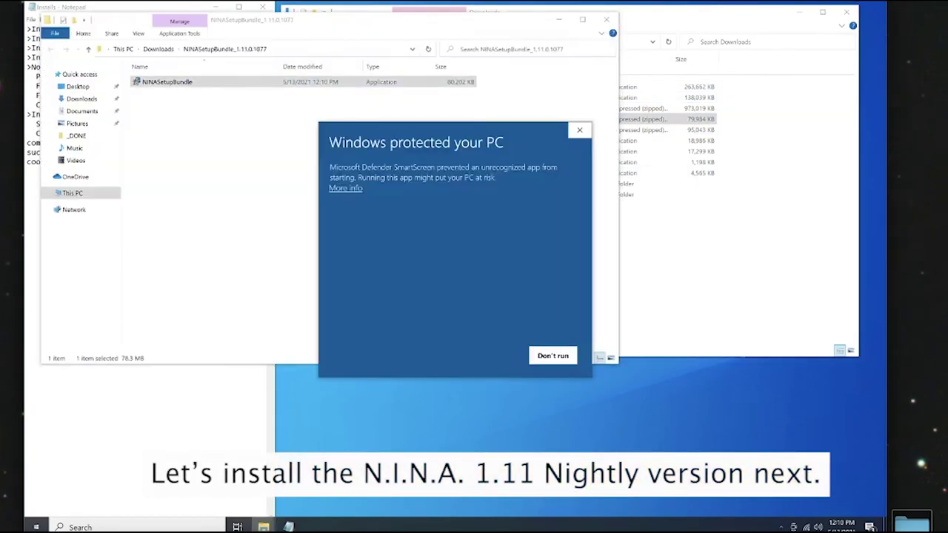
click(491, 356)
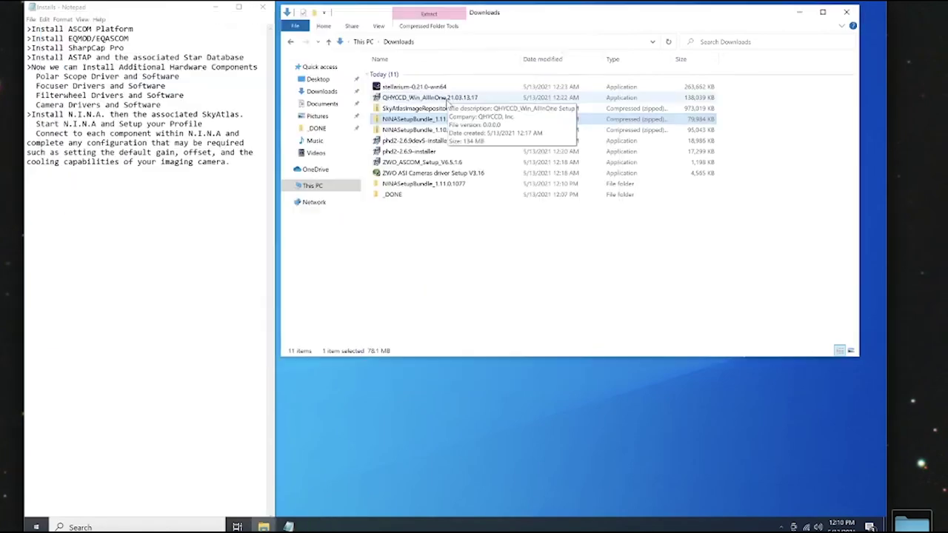
Extract the SkyAtlasImageRepository archive into the Documents folder.
right_click(420, 111)
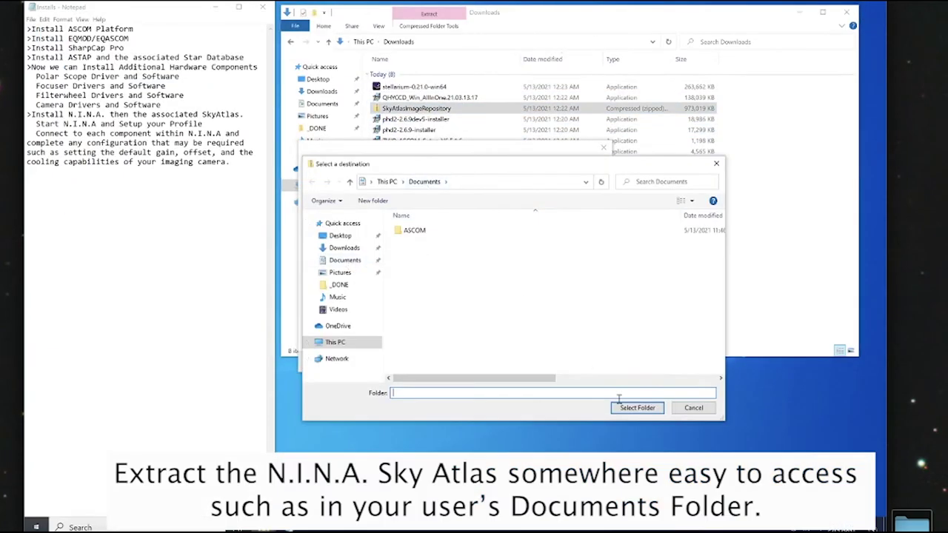
click(633, 406)
click(547, 362)
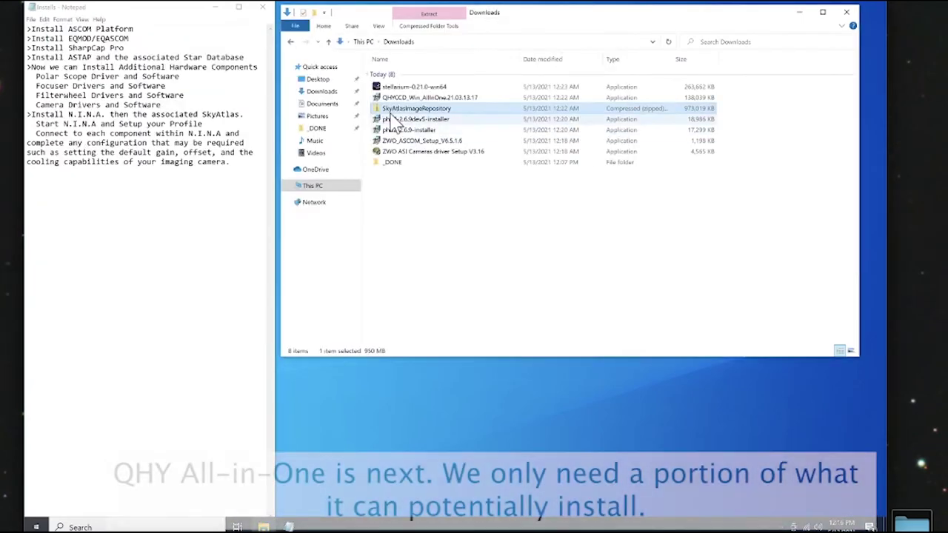
Run the QHYCCD_Win_AllInOne installer with the QHYCCD device driver, ASCOM driver, SharpCap 64bit and N.I.N.A. SDK support.
double_click(430, 97)
click(513, 342)
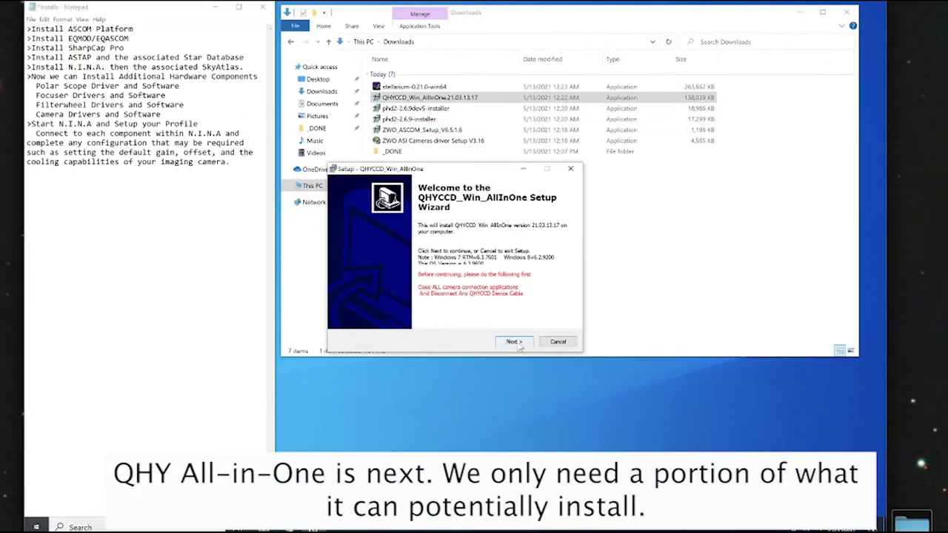
click(513, 341)
click(513, 342)
click(513, 341)
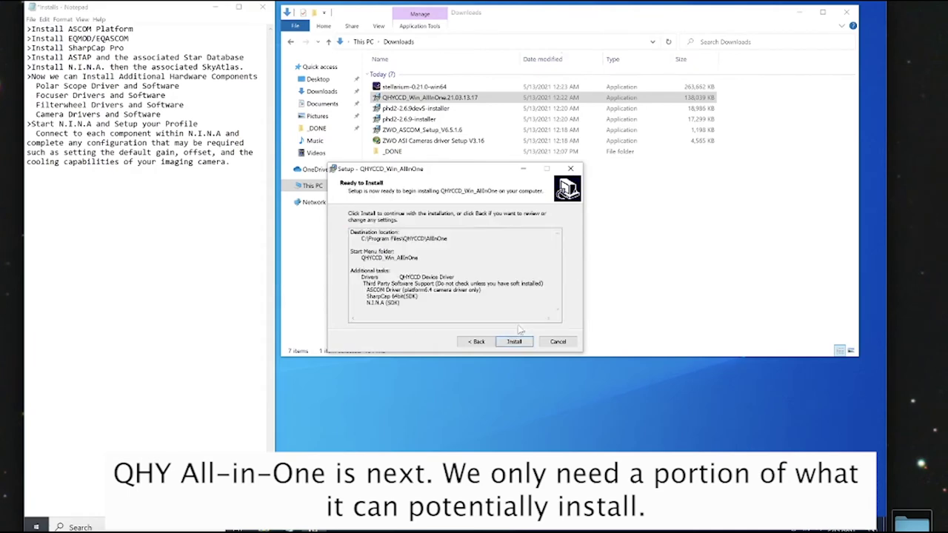
click(513, 341)
Complete the bundled QHYCameras Driver 210225 setup in the default folder C:\Program Files (x86)\QHYCCD\QHYCamerasDriver.
click(513, 341)
click(513, 341)
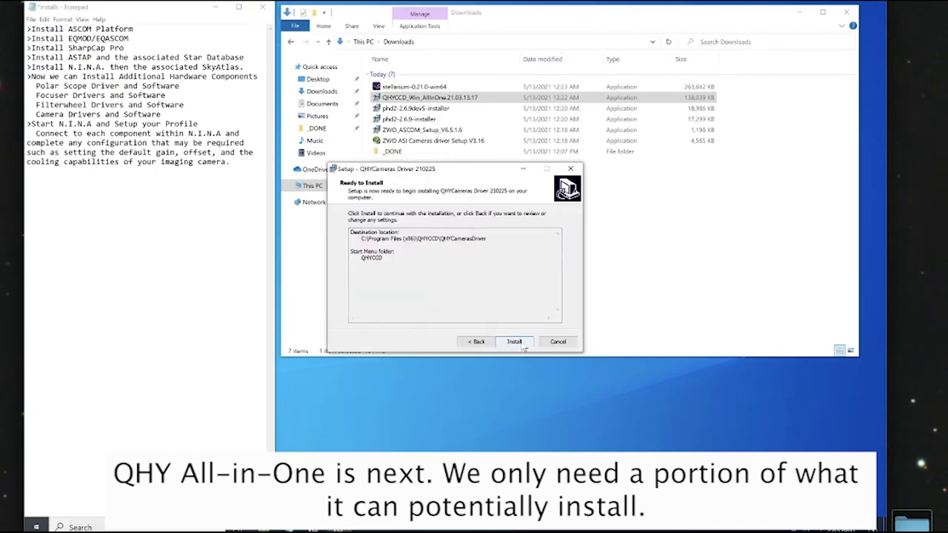
click(513, 341)
click(354, 311)
click(513, 341)
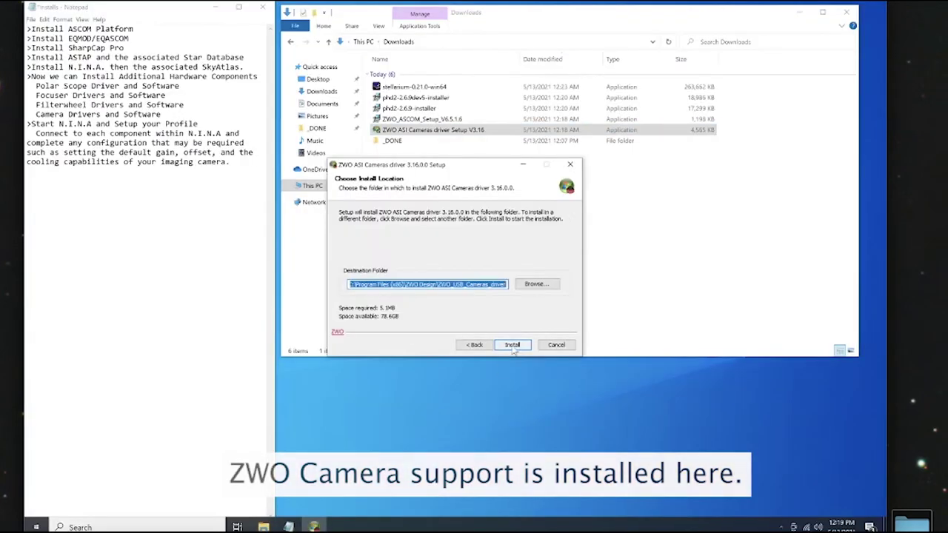
Install the ZWO ASI Cameras driver 3.16 and the ZWO ASCOM driver with the ASI Cameras, EFW and EAF components.
click(514, 342)
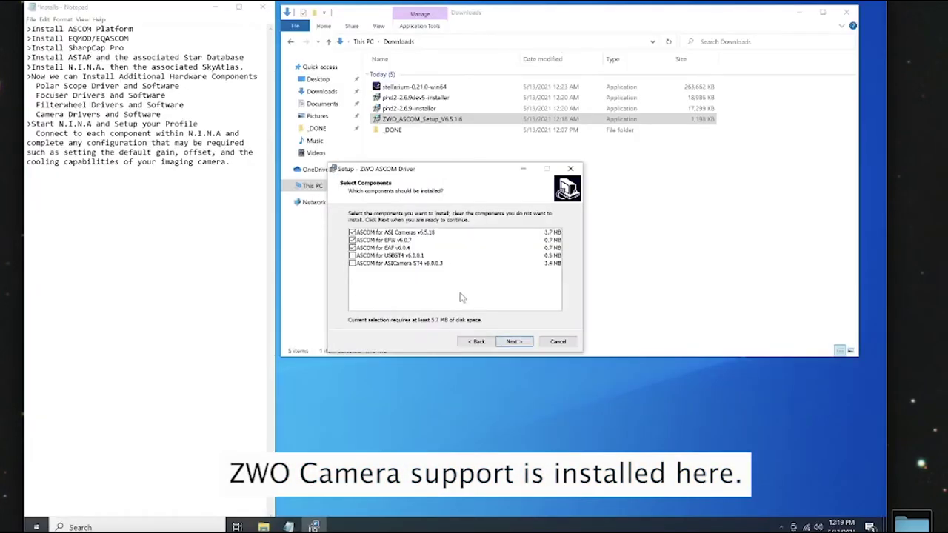
click(516, 342)
click(521, 344)
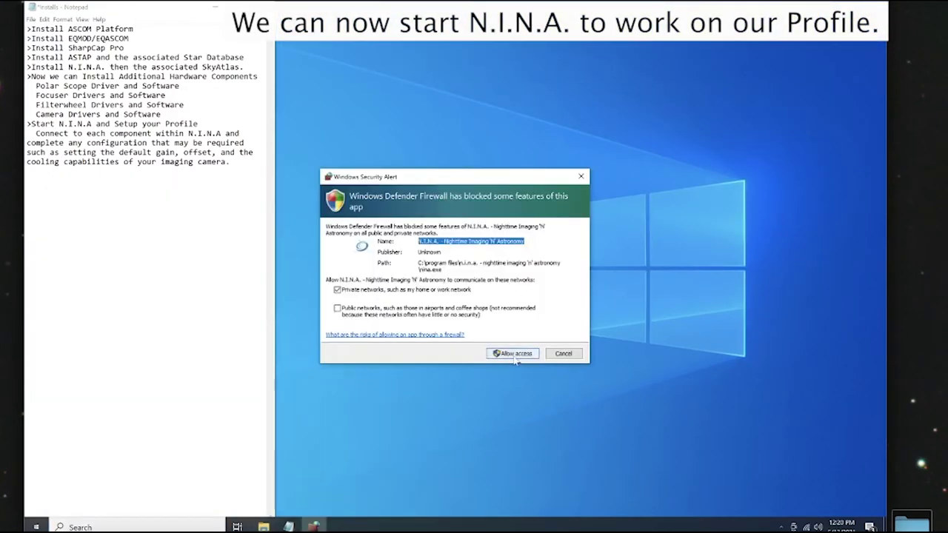
Allow N.I.N.A. through the firewall on private networks and name its default profile Rokinon-14mm-EQG.
click(514, 355)
click(513, 74)
text(Rokinon)
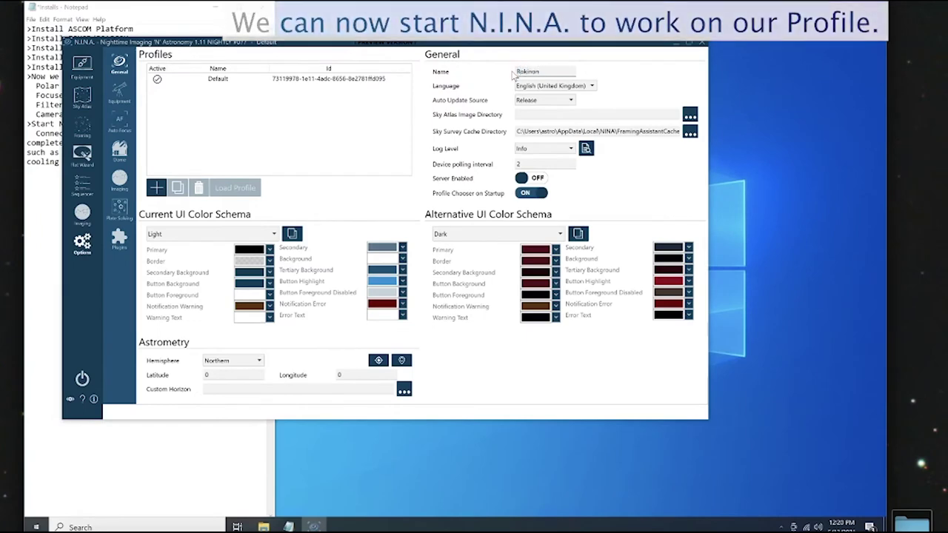
text(-14mm-EQ6)
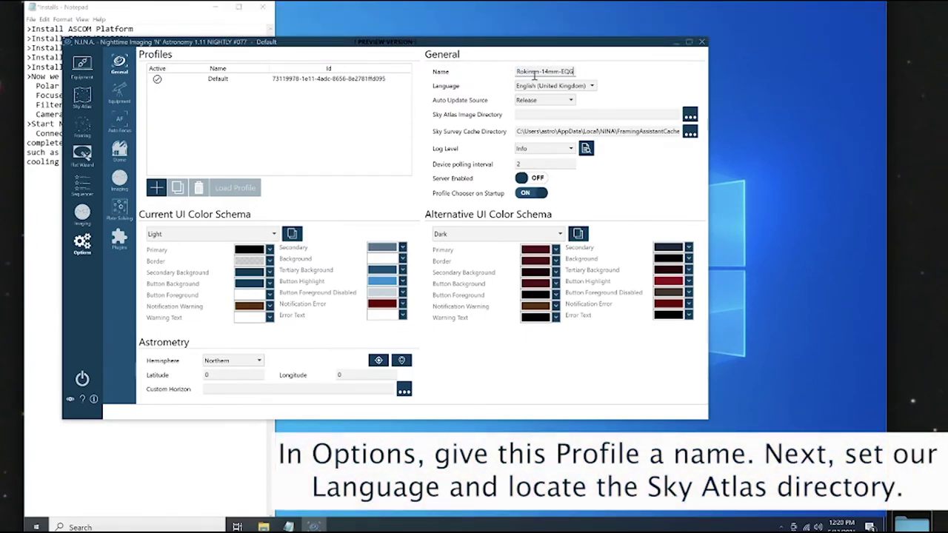
Set the N.I.N.A. language to English (United States) and the Sky Atlas image directory to Documents\SkyAtlasImageRepository.
click(554, 86)
click(548, 102)
click(689, 115)
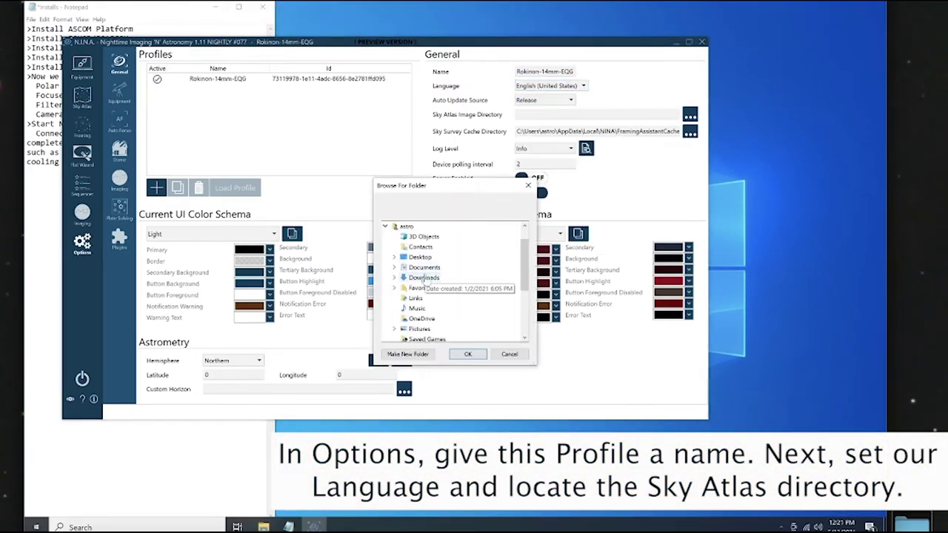
click(394, 268)
click(437, 298)
click(467, 354)
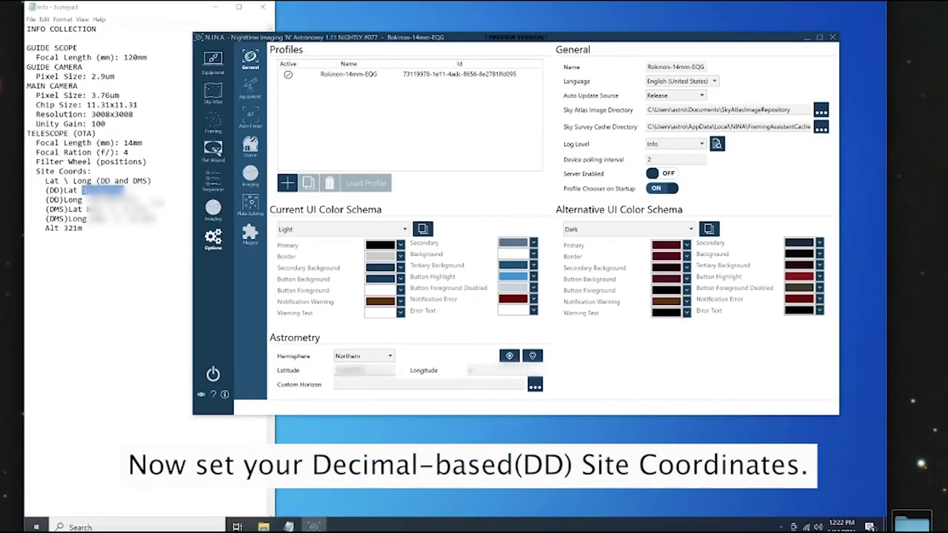
Enter the site's decimal latitude and longitude from the notes in the astrometry settings.
click(498, 372)
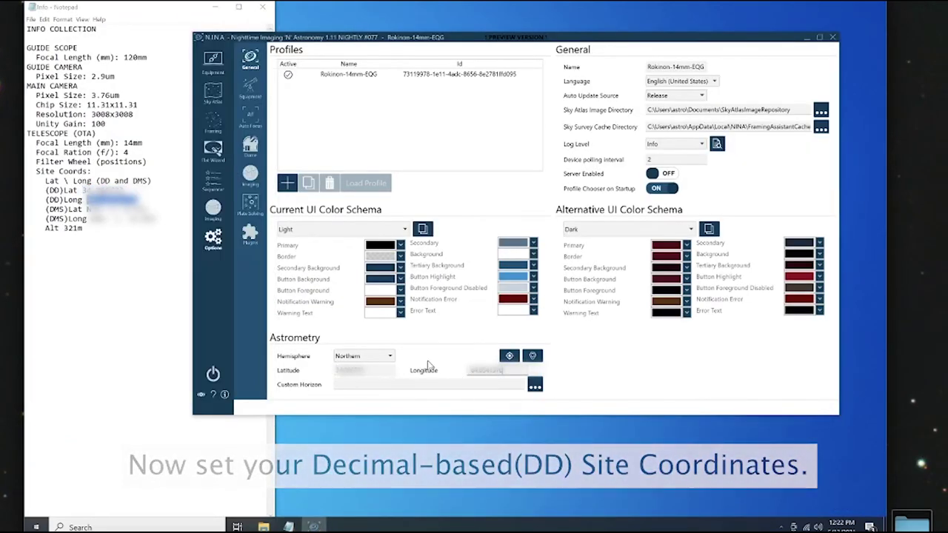
Set the telescope name to Rokinon-14mm and its focal length to 14 in the equipment options.
click(250, 89)
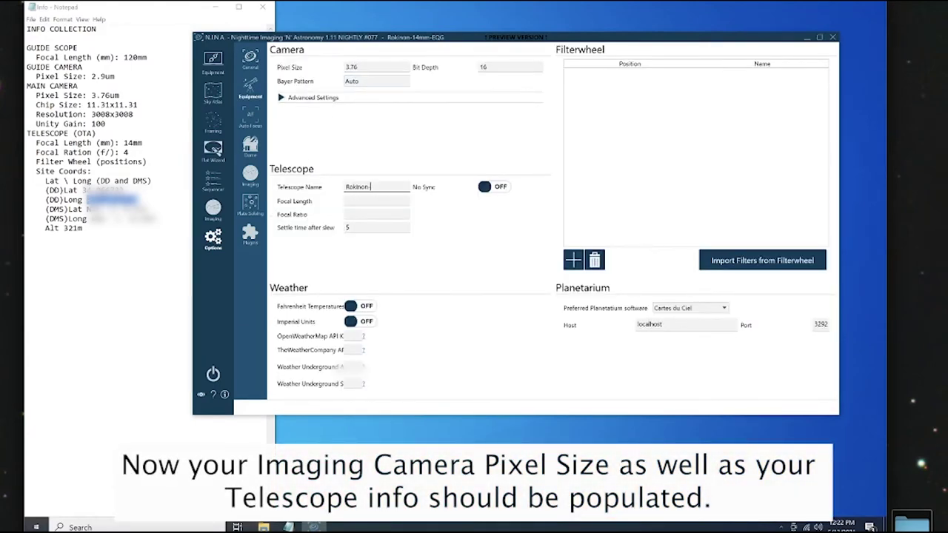
click(359, 200)
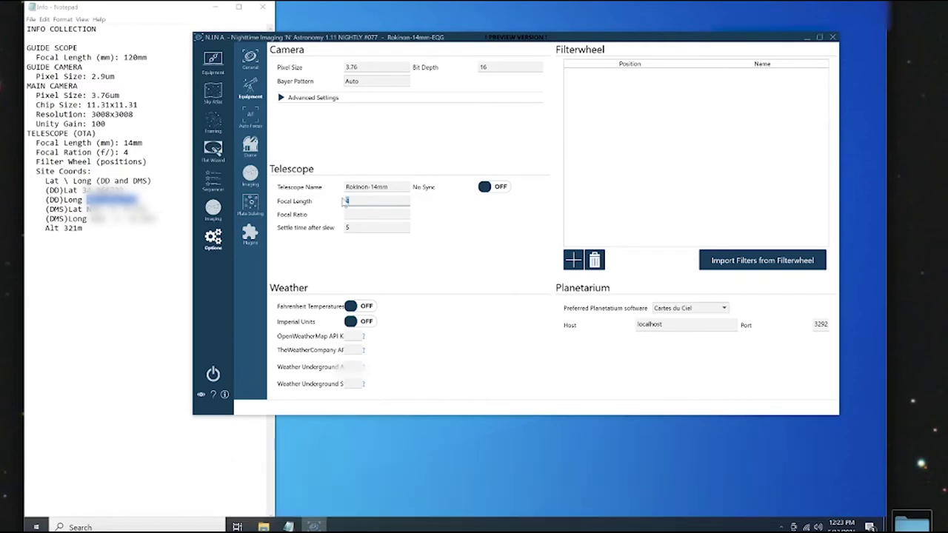
text(14)
Set autofocus to Parabolic curve fitting, 2 attempts, a default exposure time of 5 and a focuser settle time of 1.
click(251, 119)
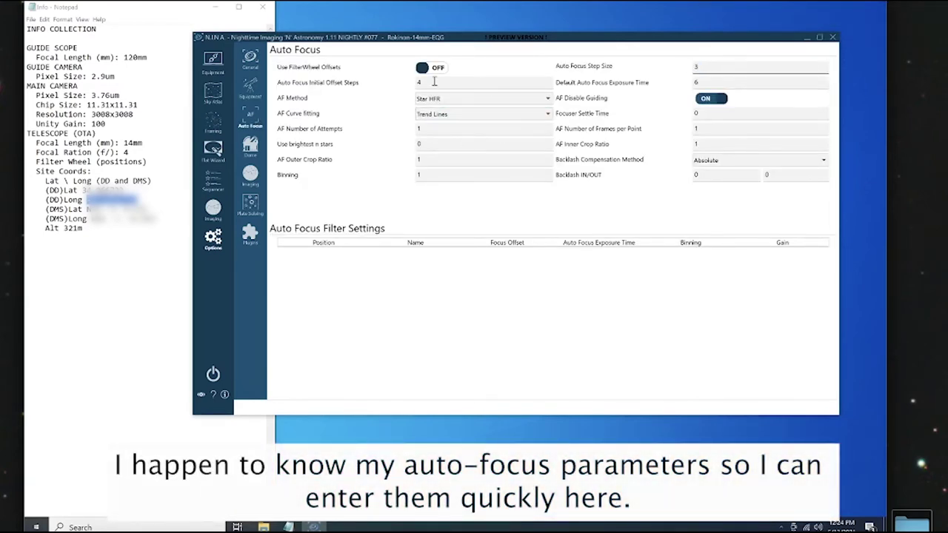
click(453, 116)
click(477, 133)
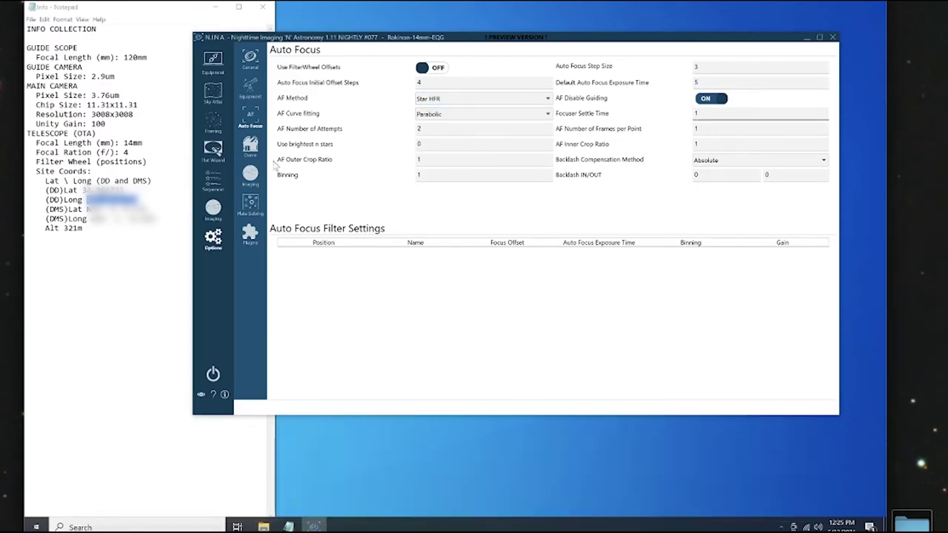
Create an Images folder inside Documents\N.I.N.A and set it as the image file path in the imaging options.
click(251, 178)
click(530, 123)
click(427, 287)
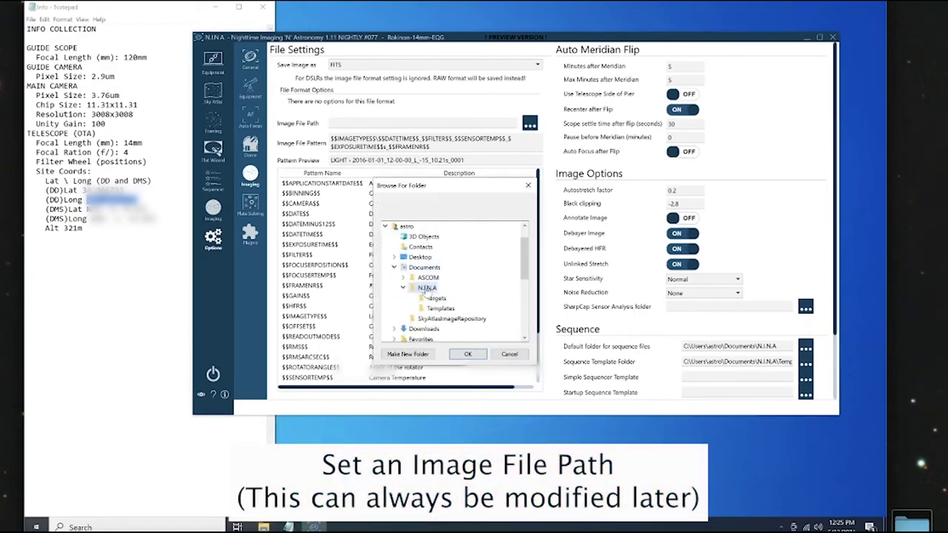
click(408, 355)
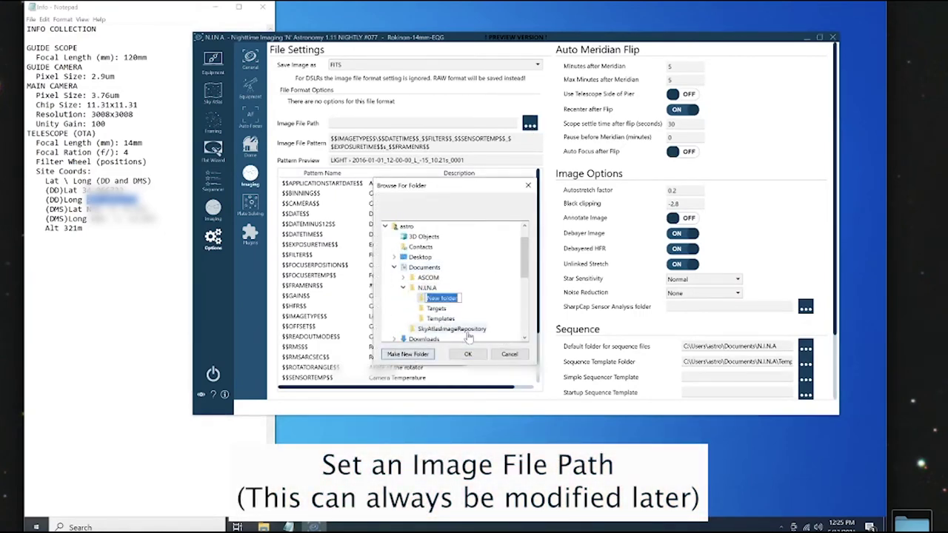
text(Images)
click(467, 354)
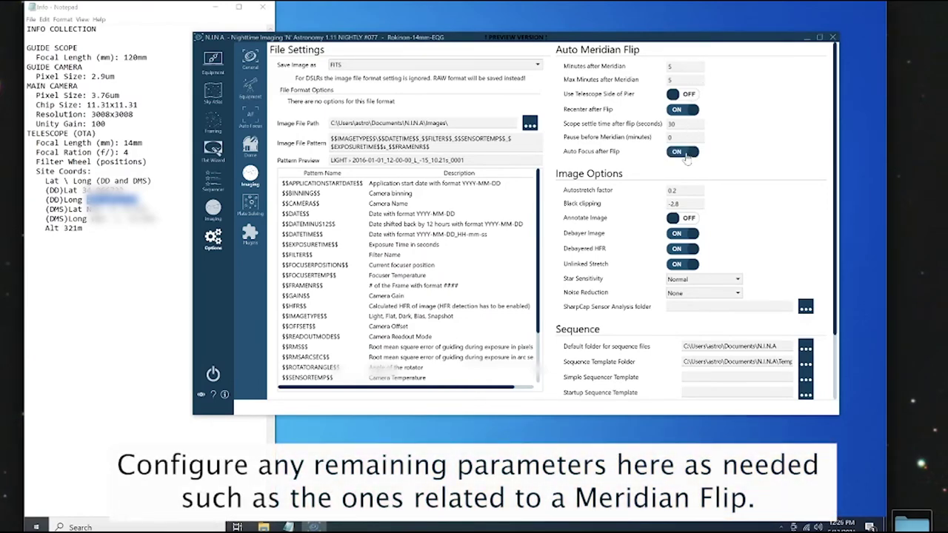
Choose a noise reduction level for images and configure ASTAP plate solving with a rotation tolerance of 2 degrees.
click(703, 293)
click(692, 317)
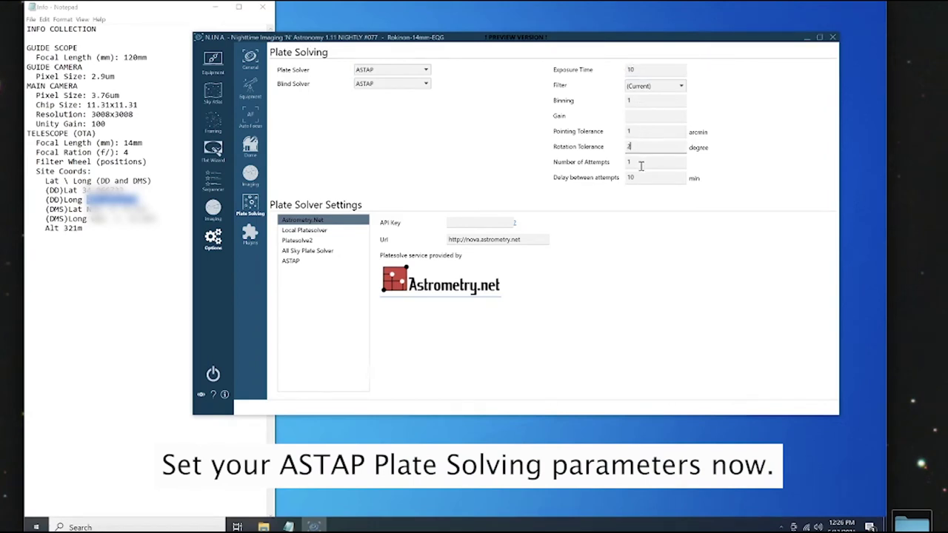
click(290, 261)
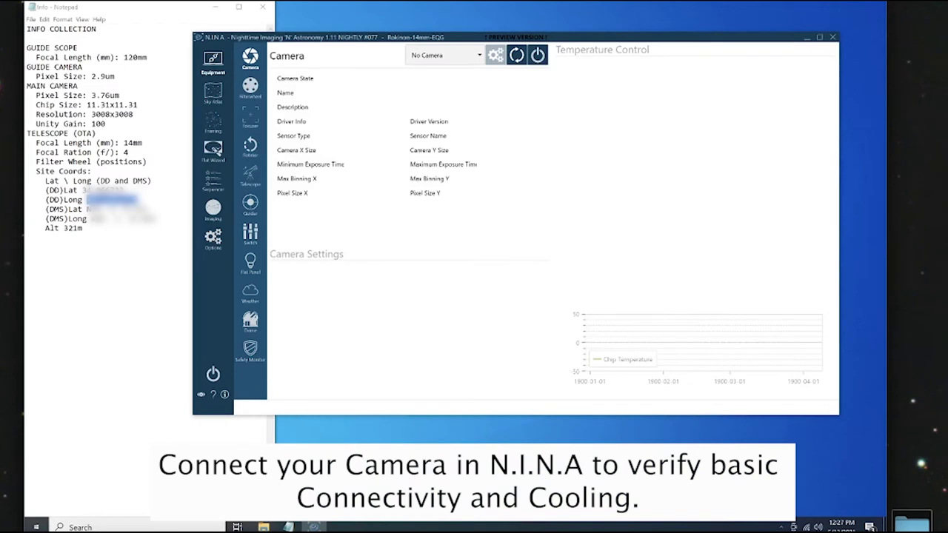
Connect the ZWO ASI533MC Pro camera to test its connectivity, and disconnect it again.
click(480, 60)
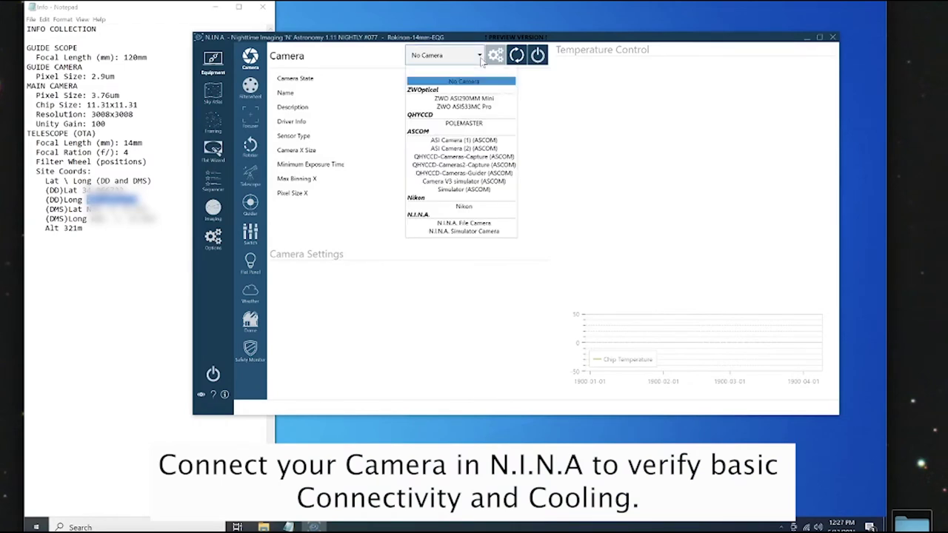
click(448, 104)
click(538, 56)
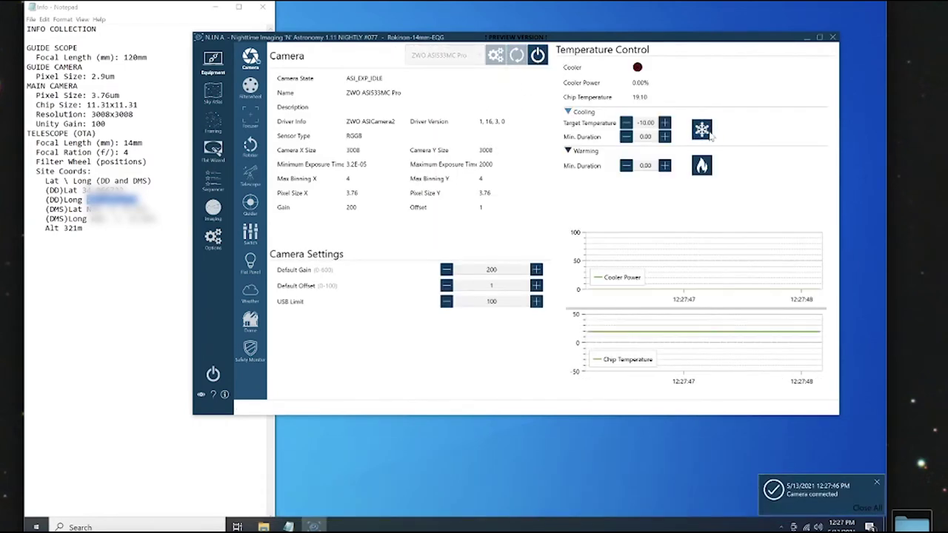
click(538, 55)
click(539, 249)
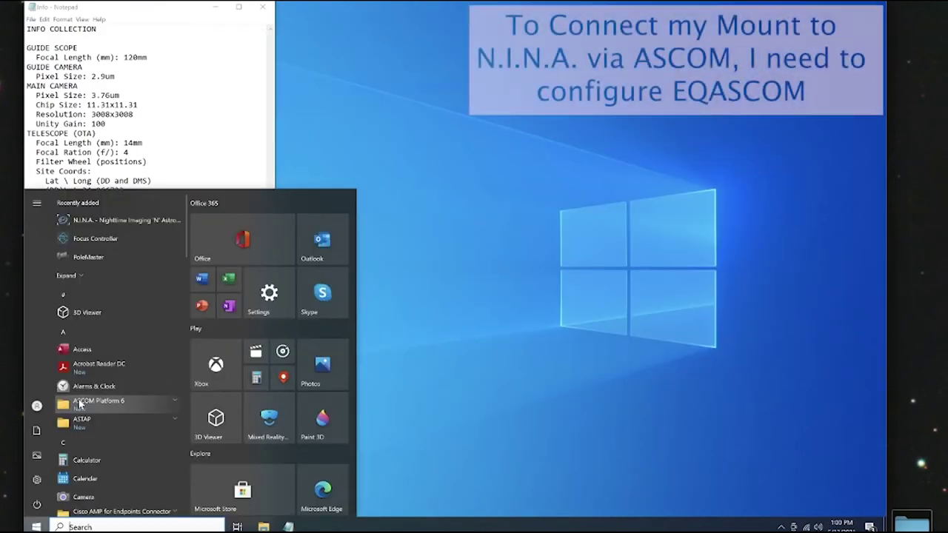
Open the EQASCOM setup from the EQMOD programs and set the mount's port to COM4.
scroll(104, 437, down, 5)
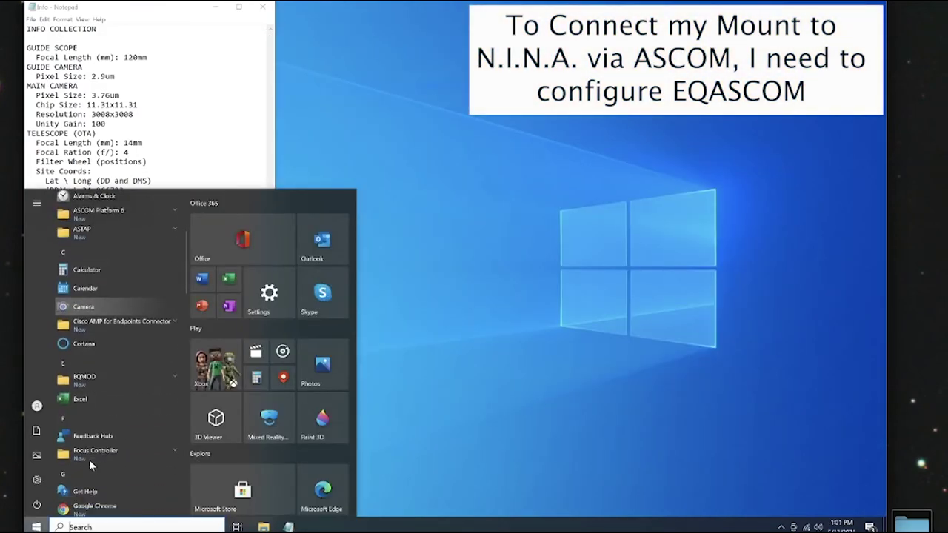
click(103, 378)
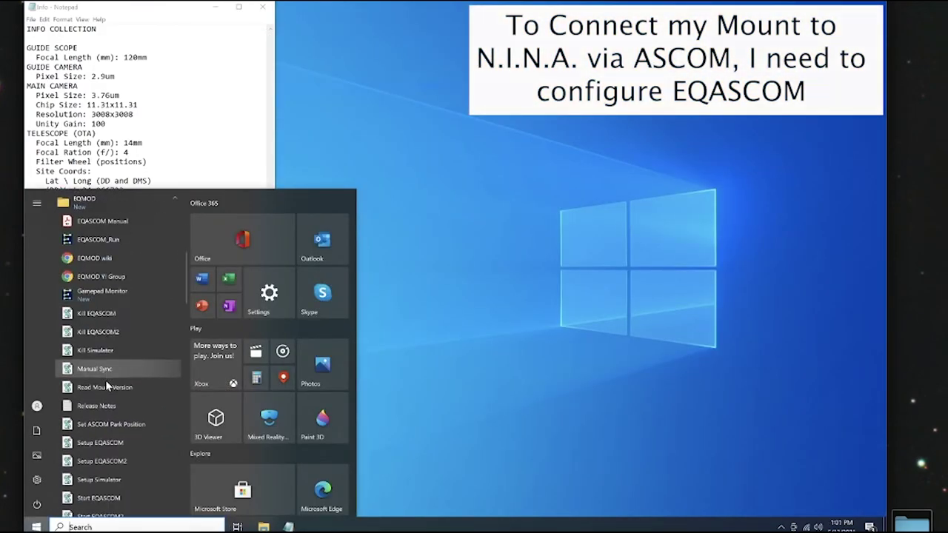
click(100, 440)
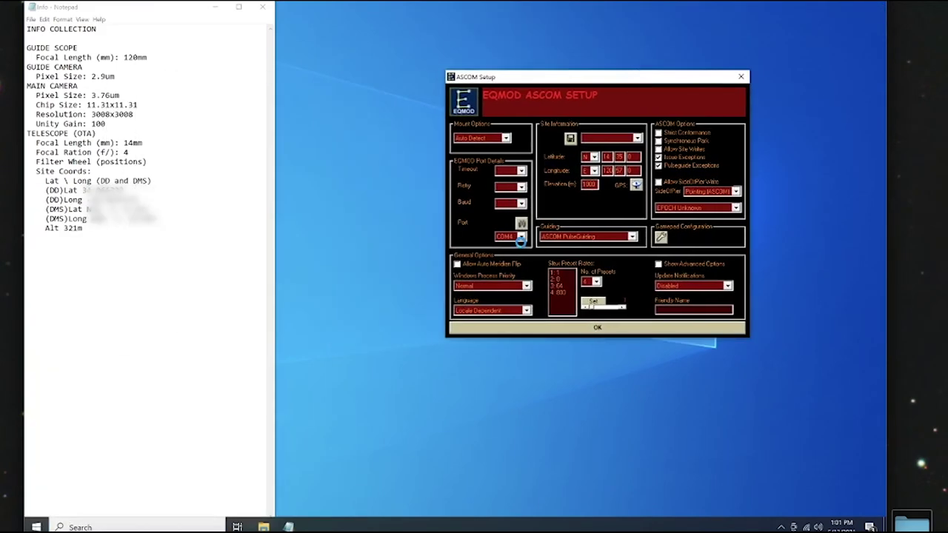
click(522, 236)
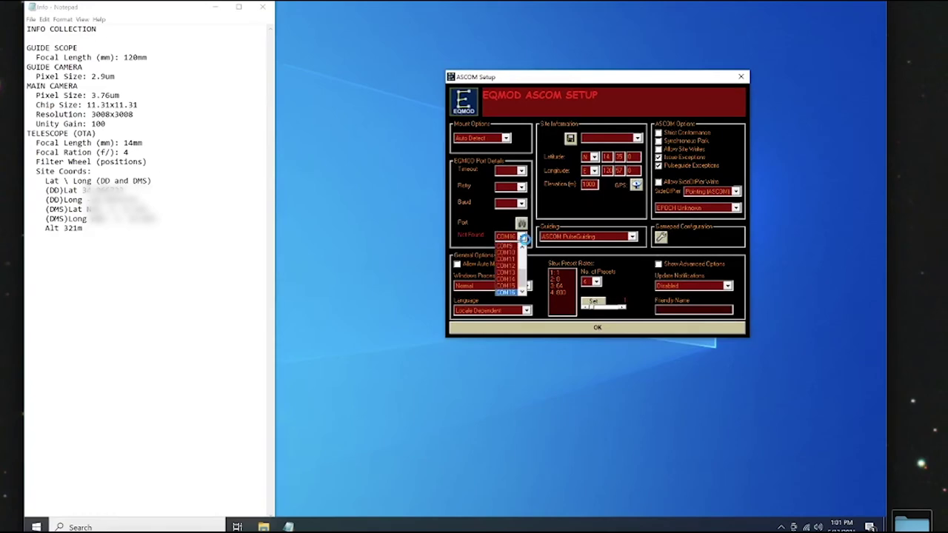
click(504, 253)
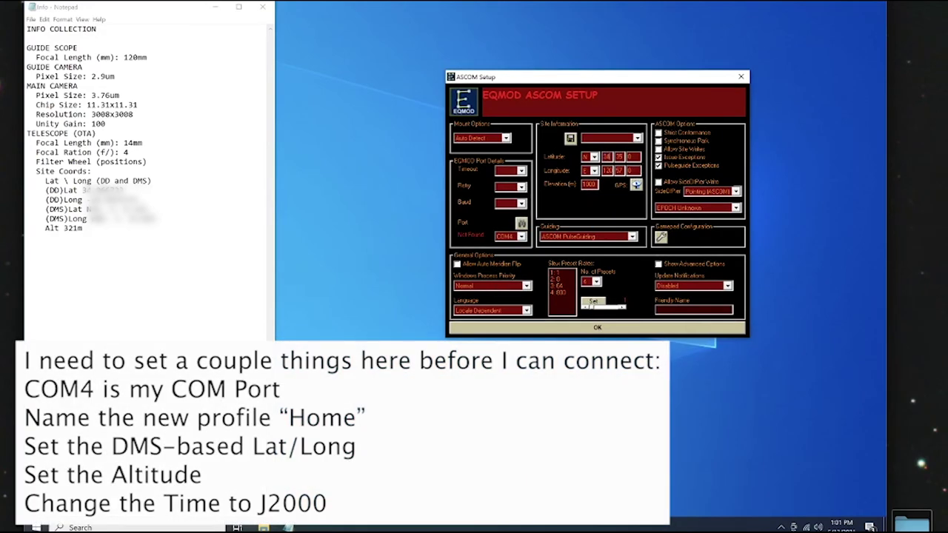
Enter a site named Home with its DMS coordinates and 321 m elevation, set the epoch to J2000 and save the setup.
click(637, 138)
click(602, 146)
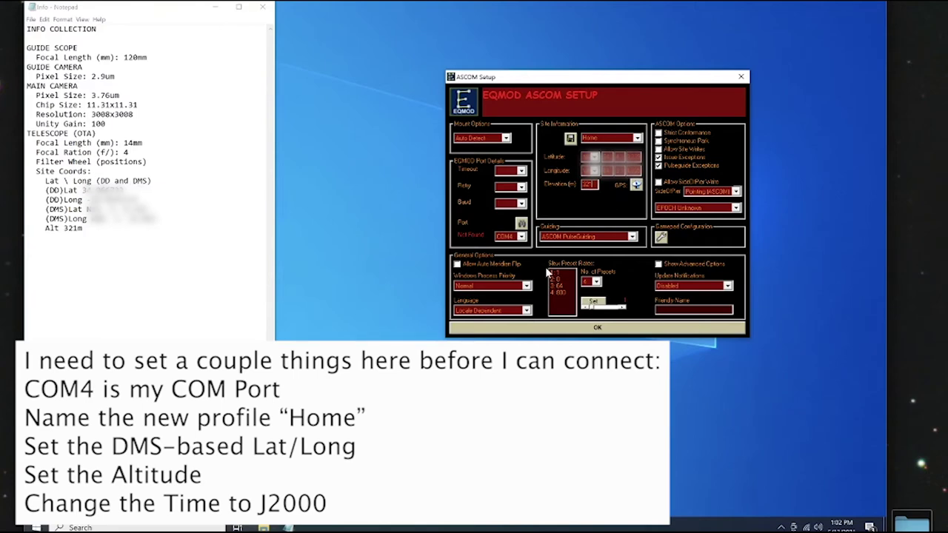
click(735, 207)
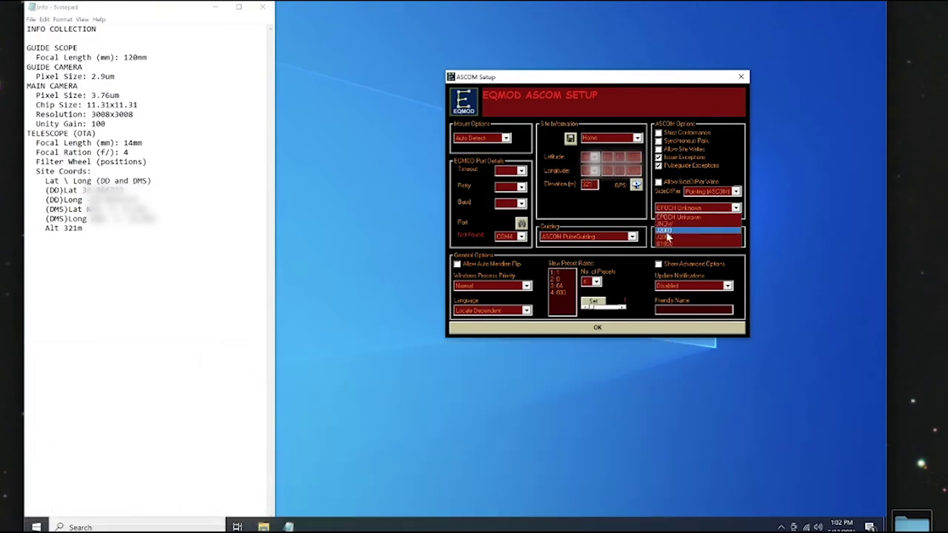
click(665, 236)
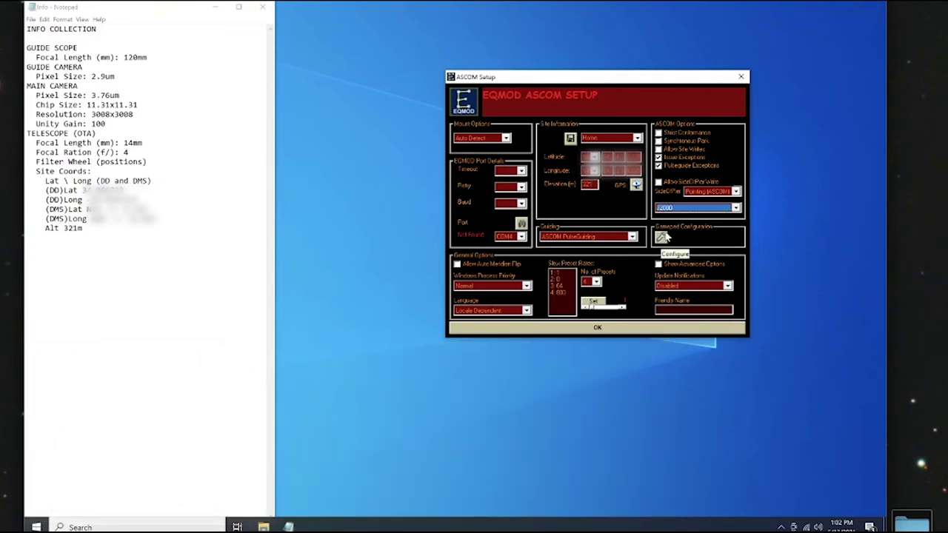
click(597, 328)
Start EQASCOM from the EQMOD programs, and place its window beside the desktop icons with the notes minimized.
click(36, 526)
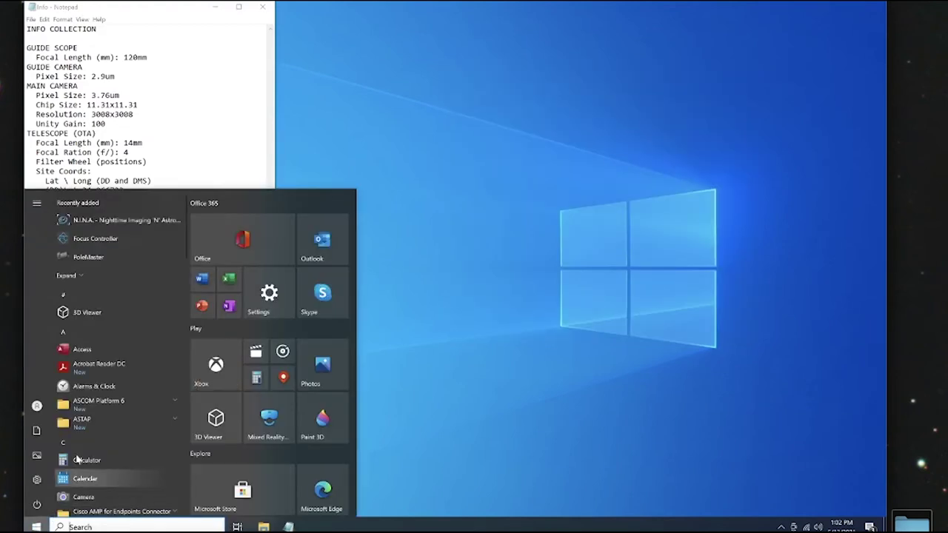
scroll(81, 447, down, 3)
click(104, 281)
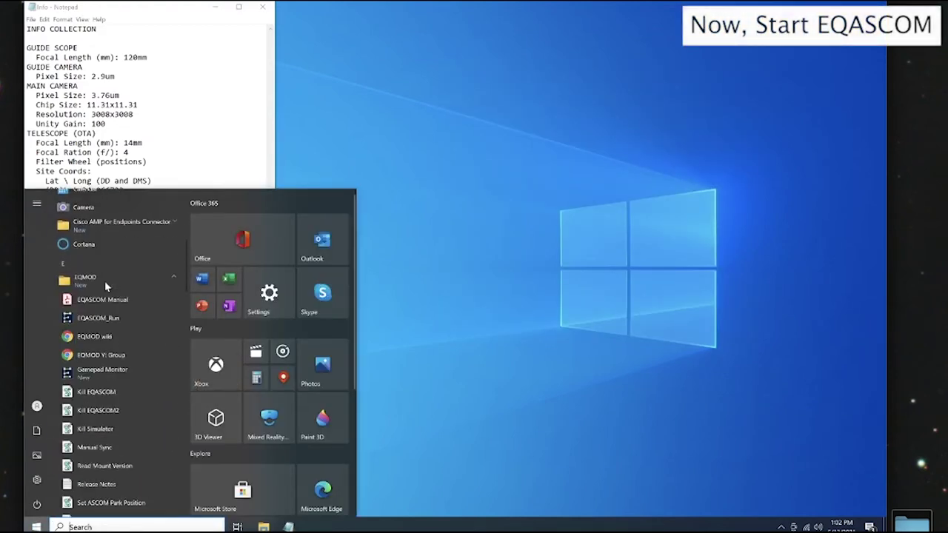
scroll(111, 429, down, 3)
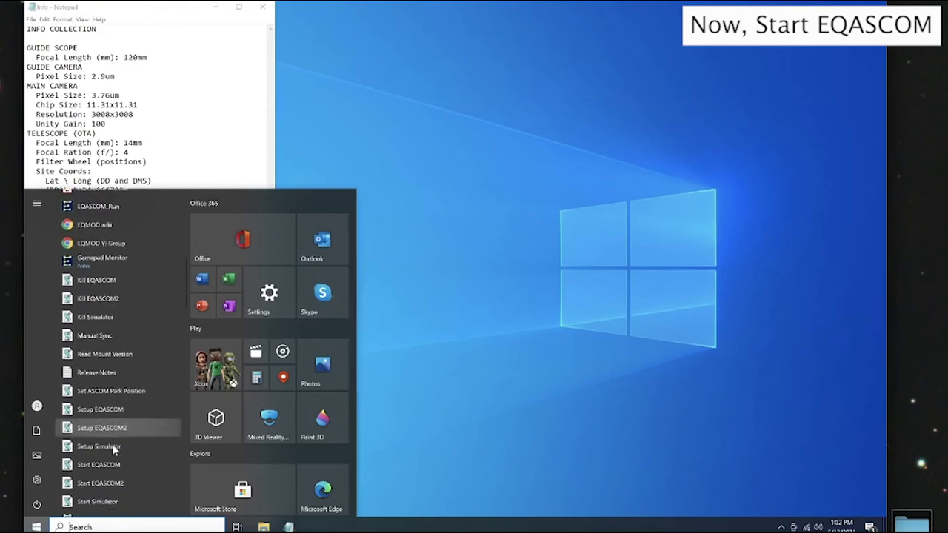
click(109, 465)
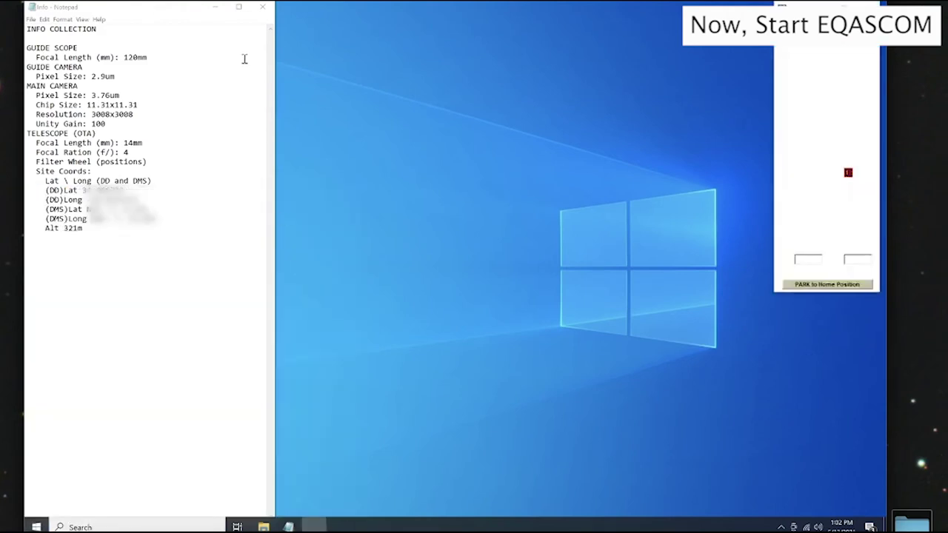
click(215, 7)
drag(798, 9, 179, 23)
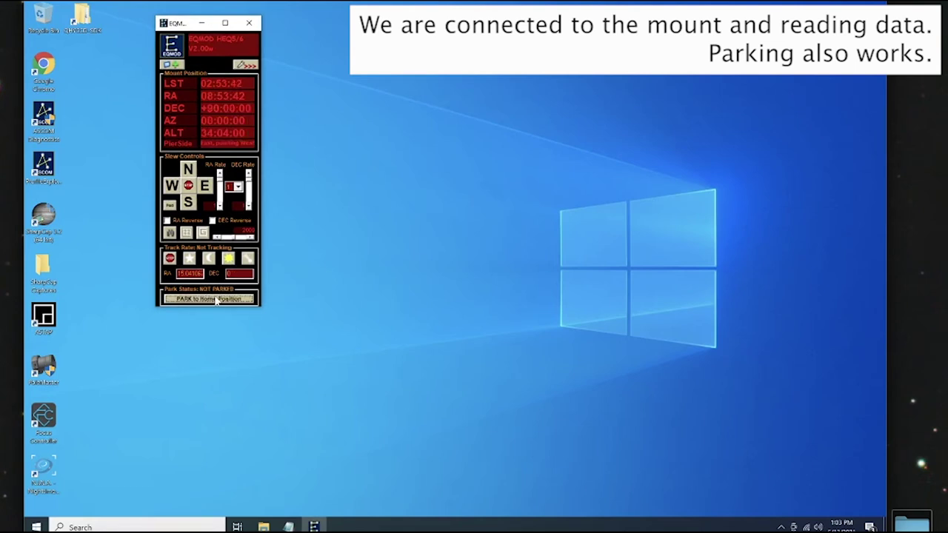
Review the mount limits option in EQMOD's expanded settings, and collapse and minimize the EQMOD window.
click(245, 66)
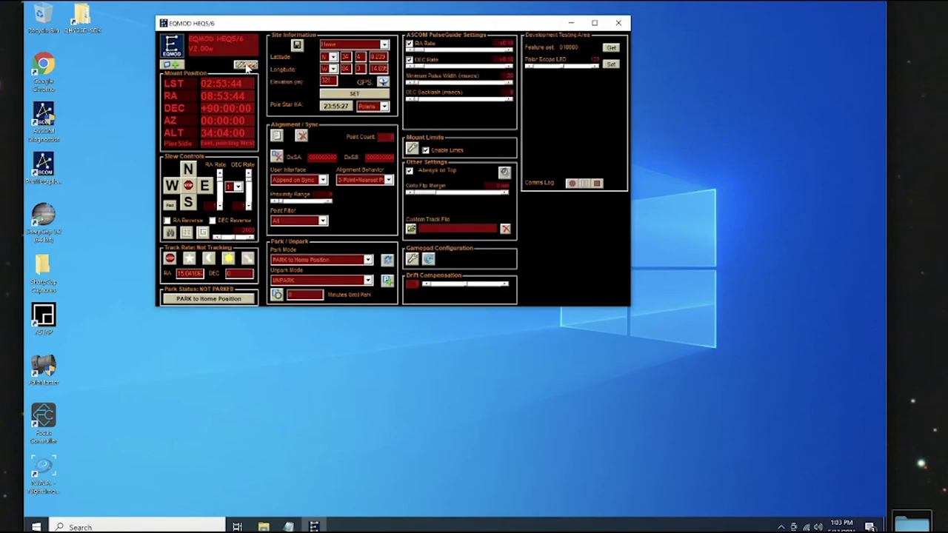
click(426, 150)
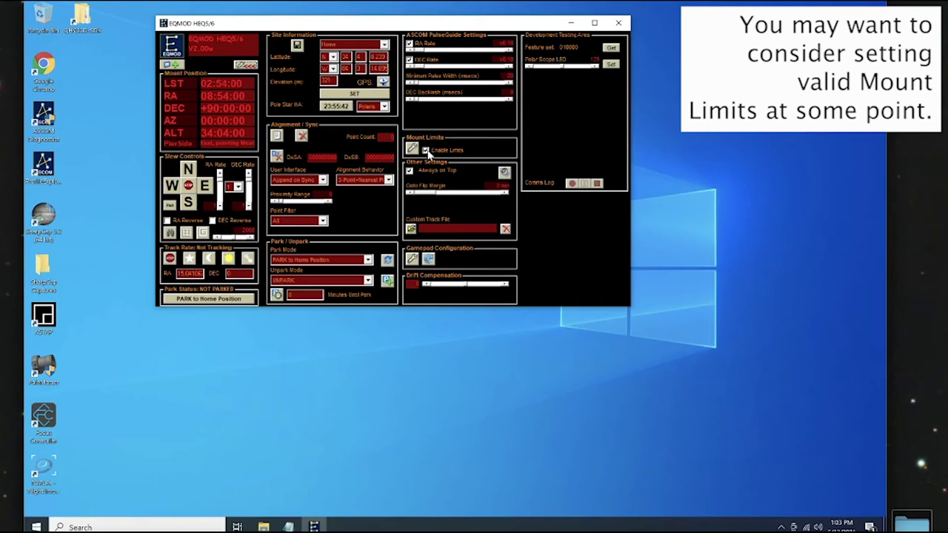
click(245, 65)
click(201, 23)
Launch N.I.N.A. and connect the ZWO ASI533MC Pro camera.
double_click(43, 467)
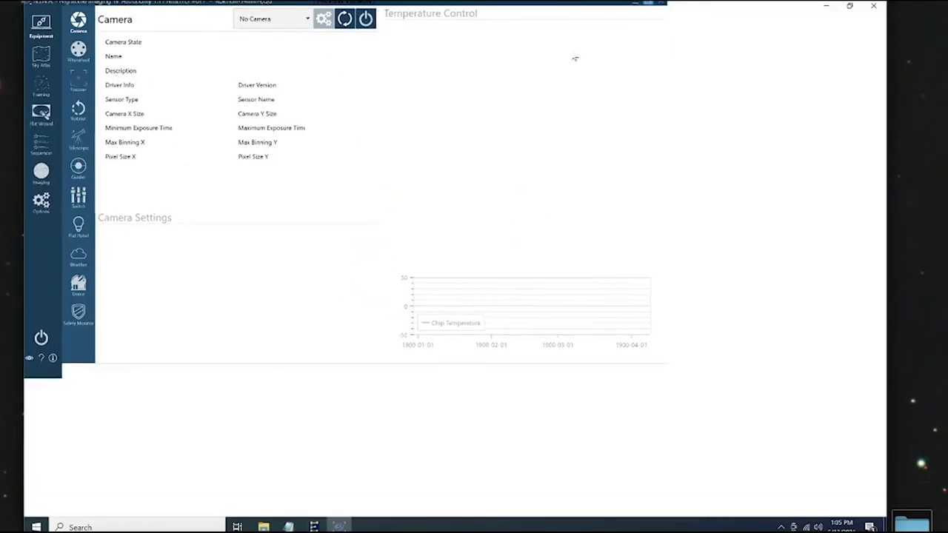
click(348, 20)
click(359, 69)
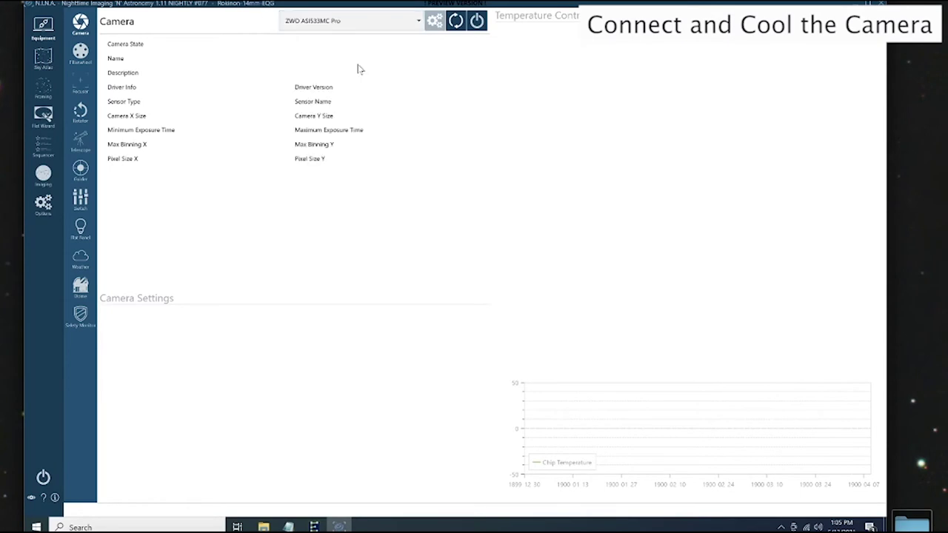
click(478, 22)
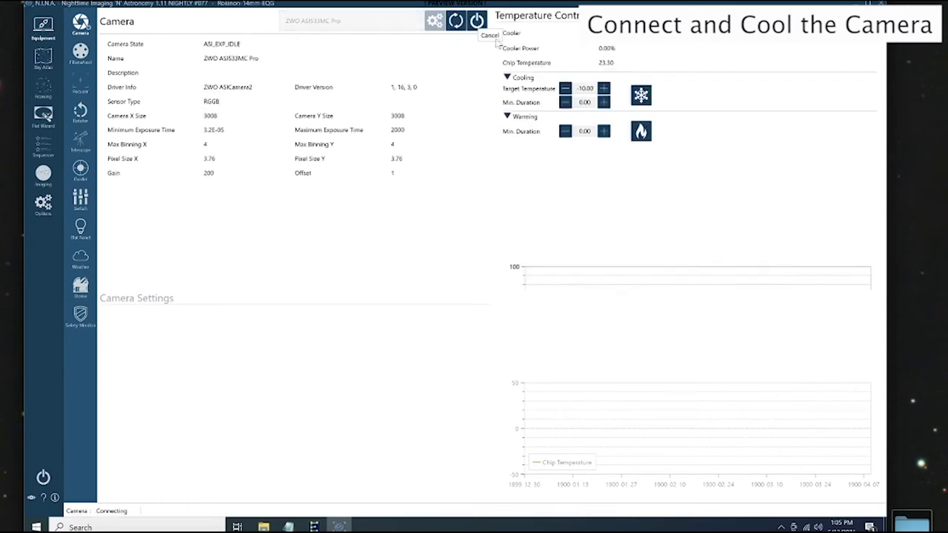
Start cooling the camera to -10 °C and set its default gain to 100 and default offset to 30.
click(640, 94)
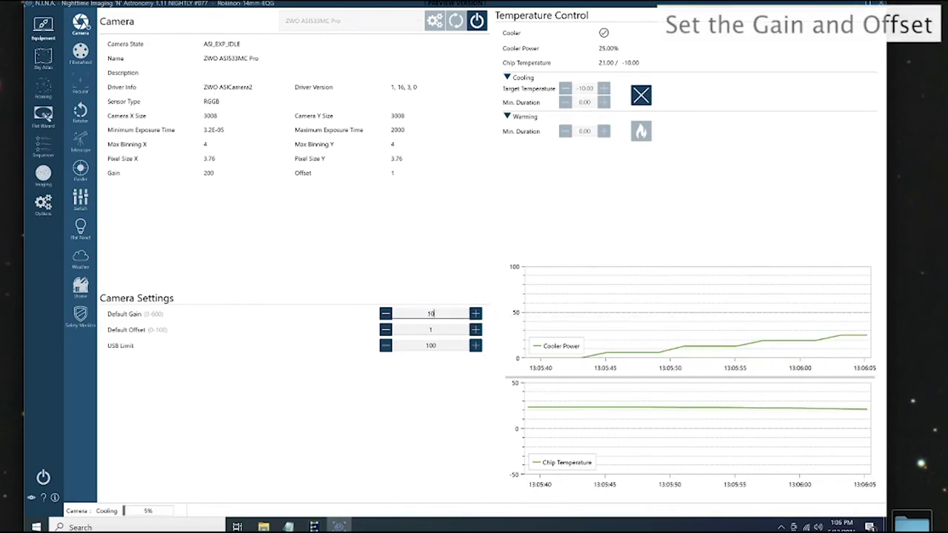
text(100)
text(30)
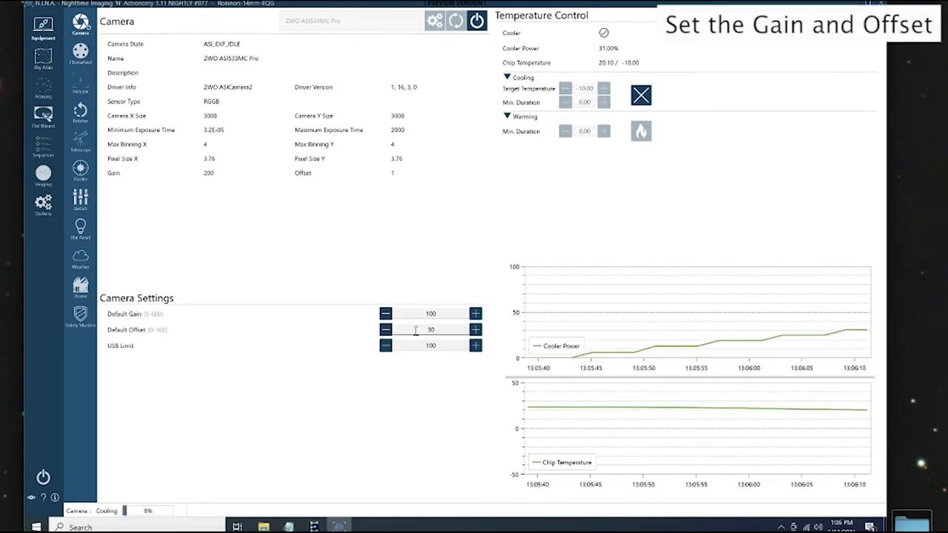
click(445, 314)
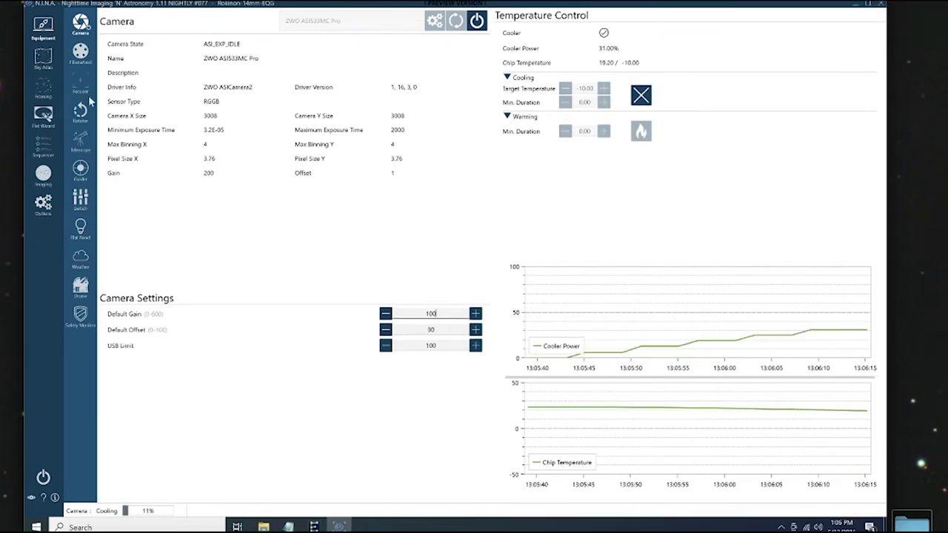
Connect the mount as the telescope using the EQMOD ASCOM HEQ5/6 driver.
click(80, 139)
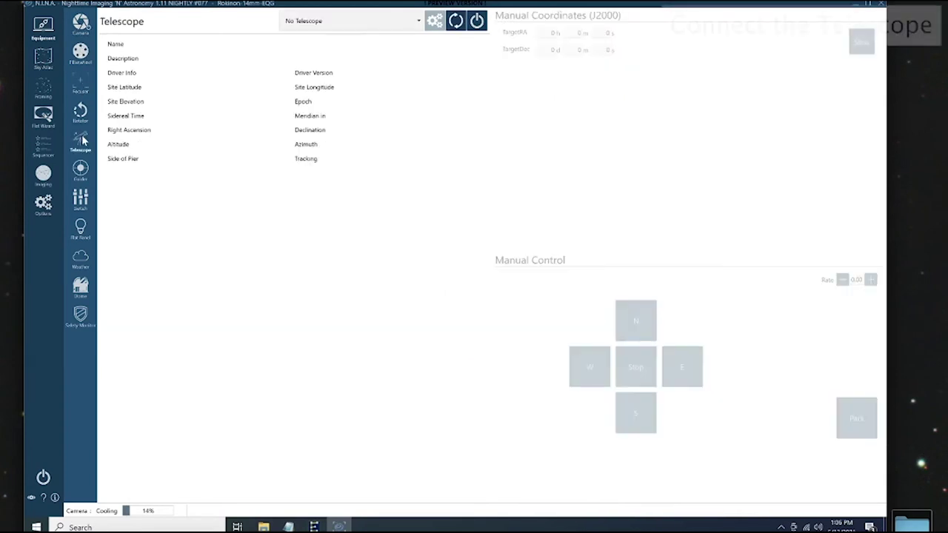
click(419, 23)
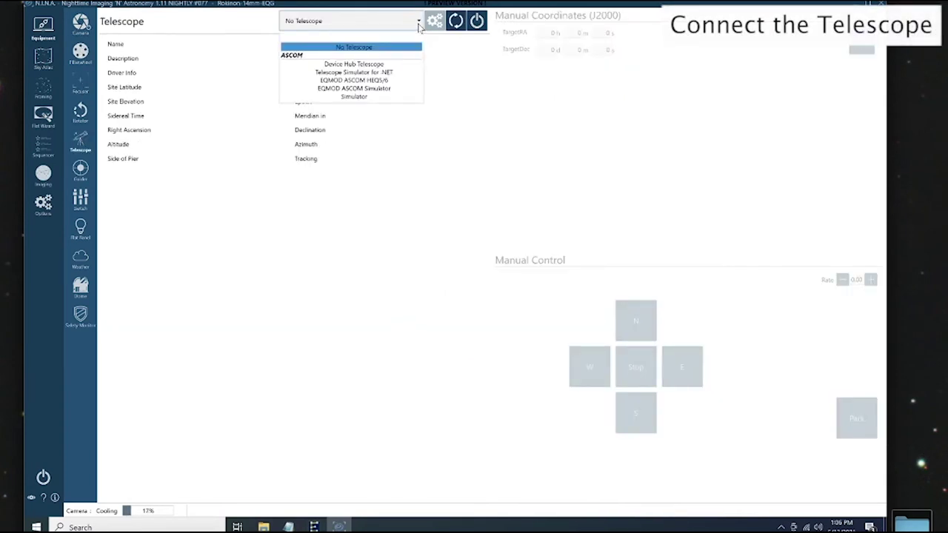
click(370, 80)
click(478, 23)
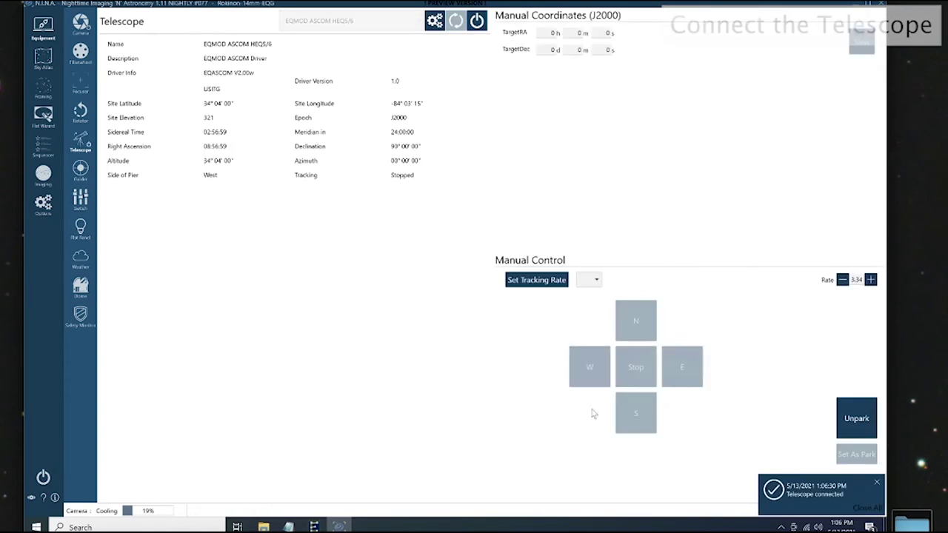
Test unparking and parking the mount, and minimize the EQMOD window.
click(856, 418)
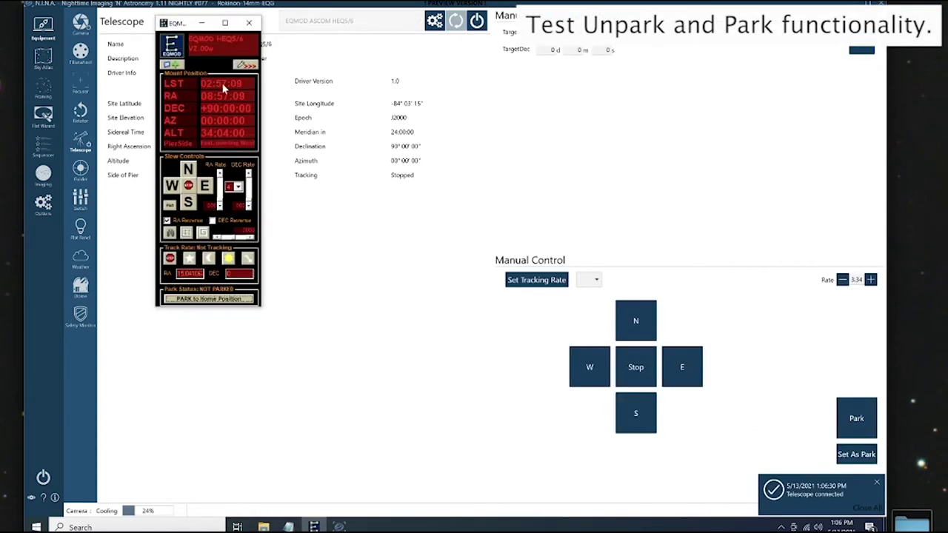
click(862, 430)
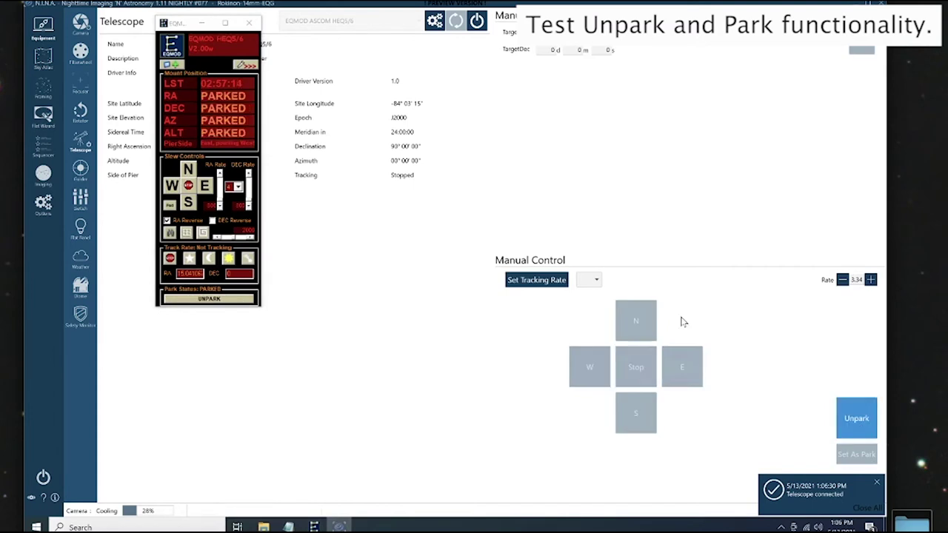
click(203, 24)
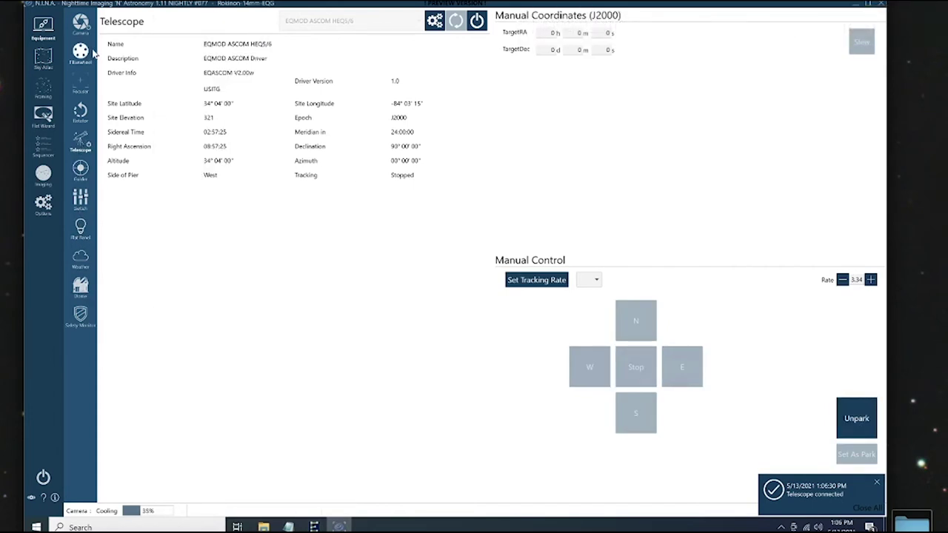
Run a looping camera test in the imaging view with a 0.005 s exposure, and stop it.
click(43, 175)
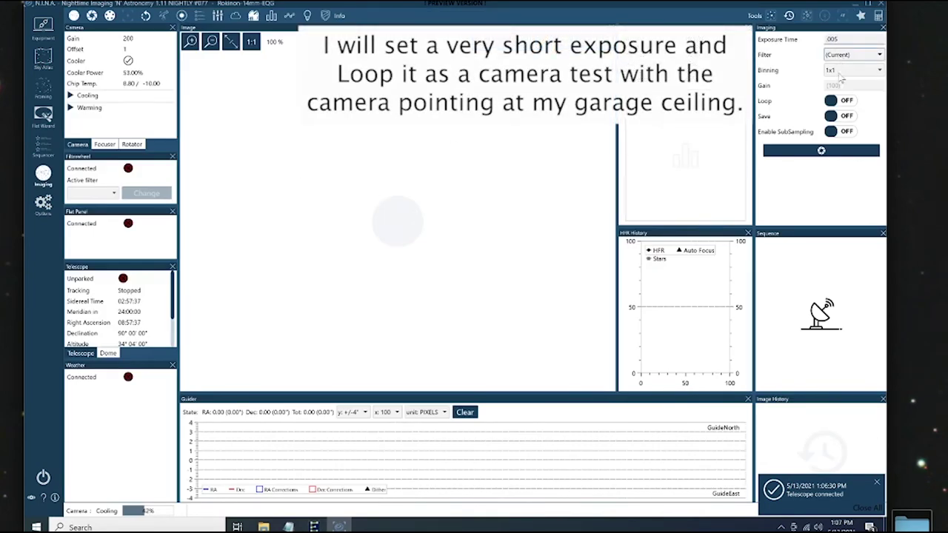
click(819, 151)
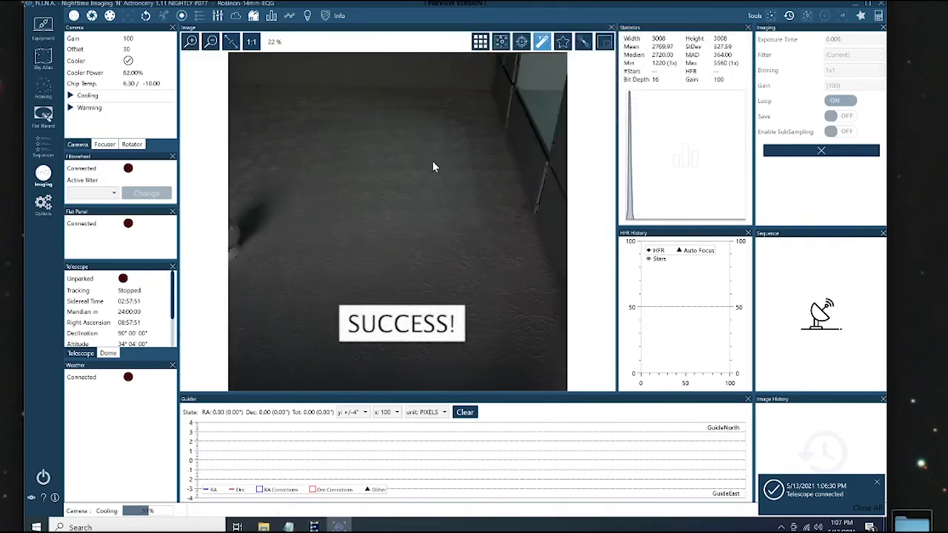
click(824, 152)
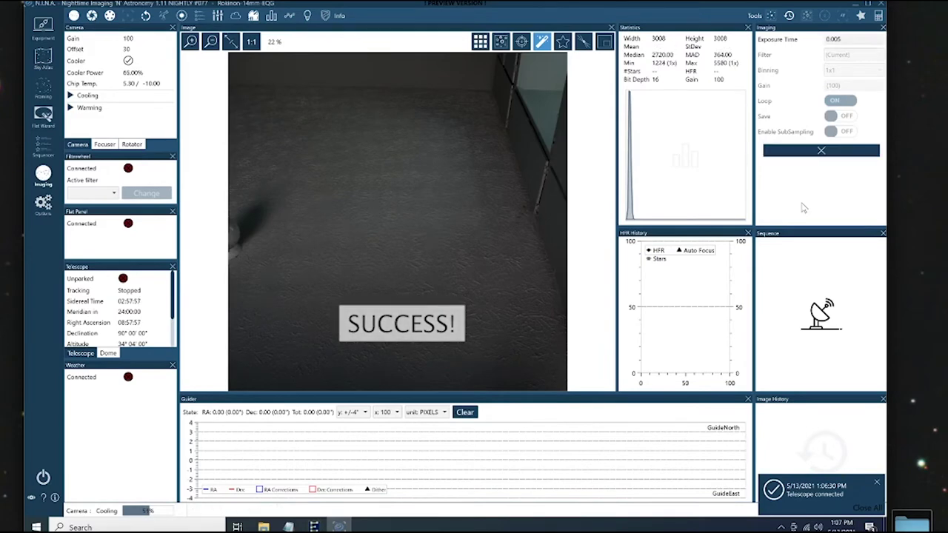
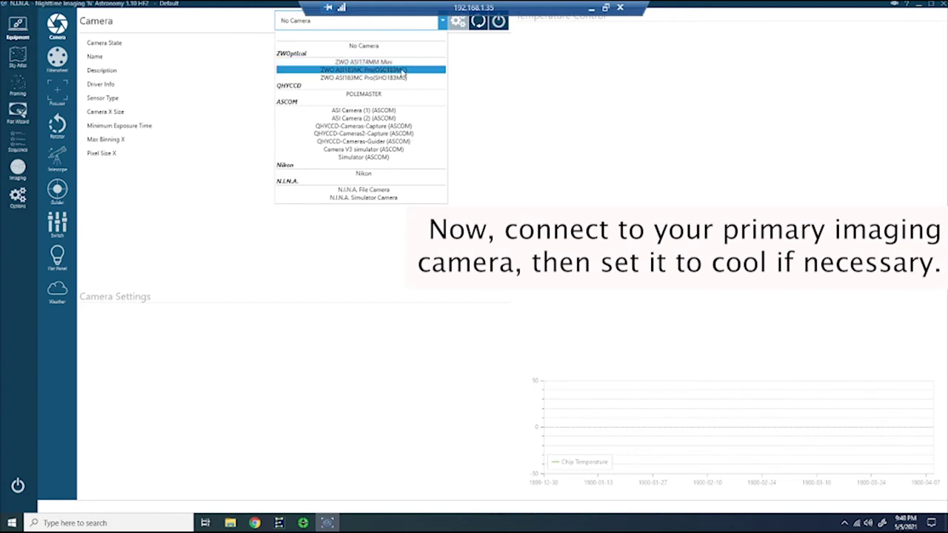
Connect the ZWO ASI183MC Pro (OSC183MC) camera and start cooling it to -10 °C.
click(402, 71)
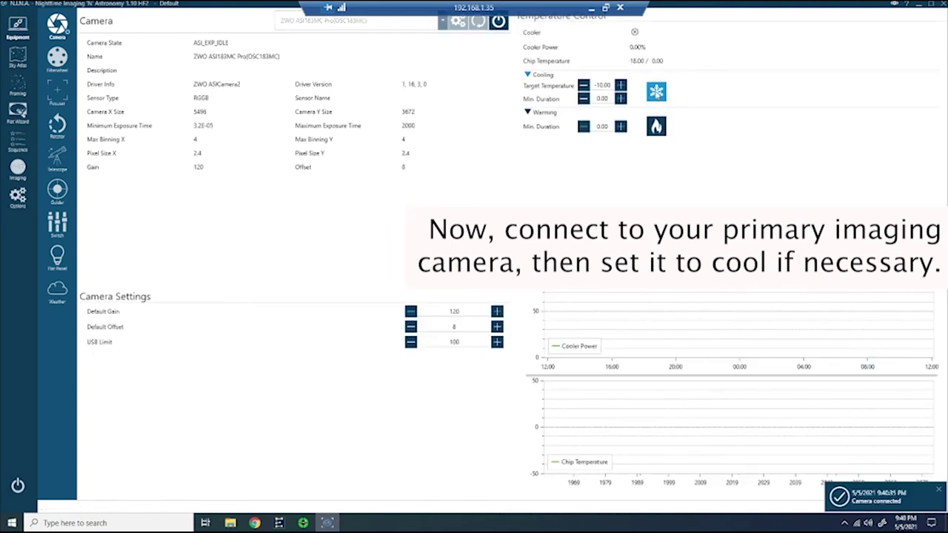
click(656, 91)
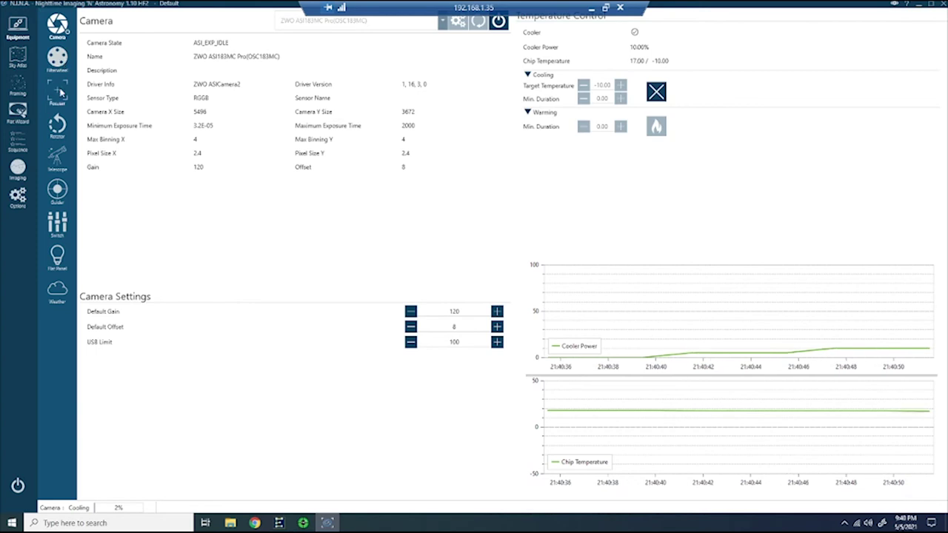
Configure the ASCOM Lens Driver focuser for the Canon EF 200mm f/2.8L II USM lens at f/4.0, and connect it.
click(57, 92)
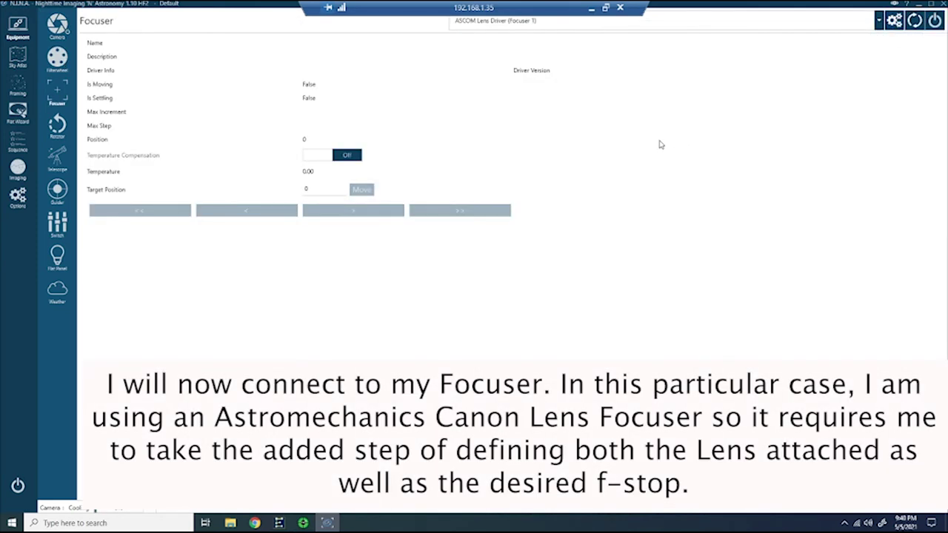
click(558, 251)
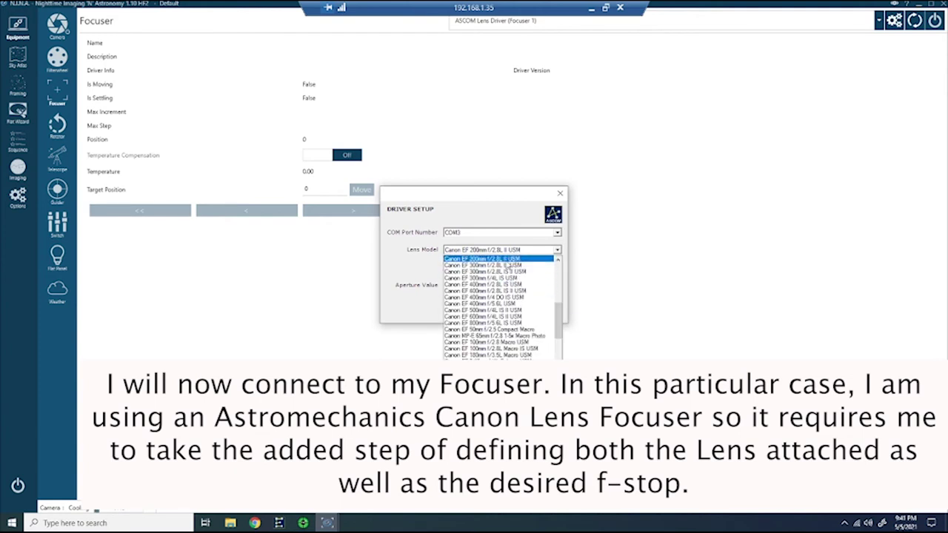
click(508, 260)
click(513, 287)
click(489, 315)
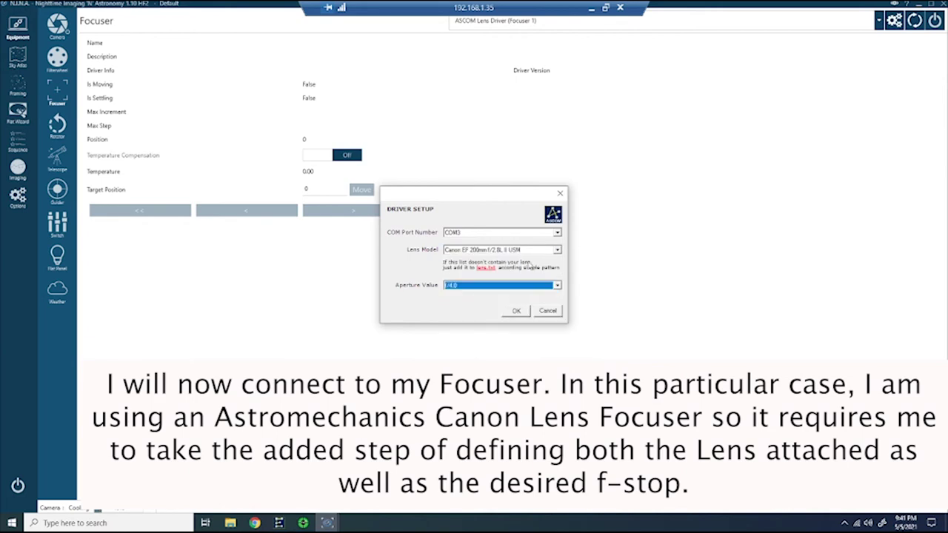
click(516, 310)
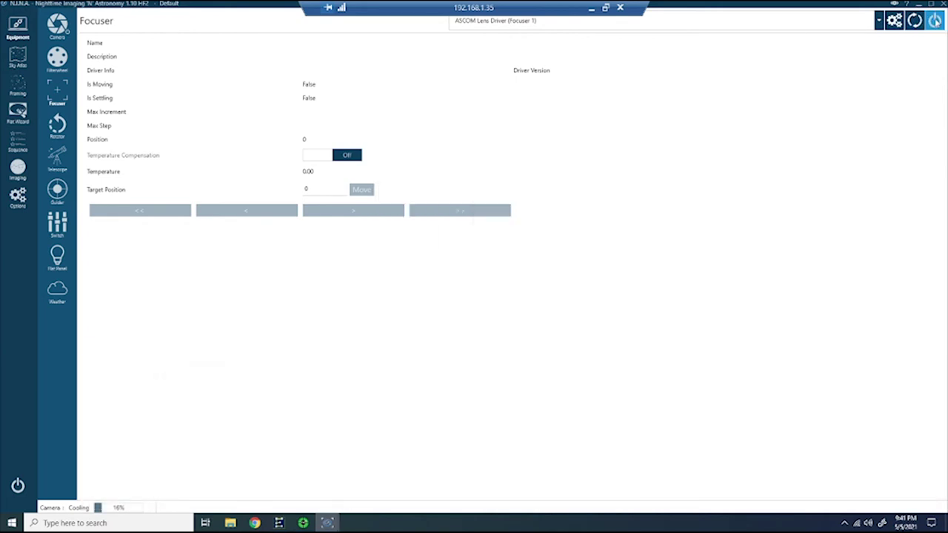
click(935, 20)
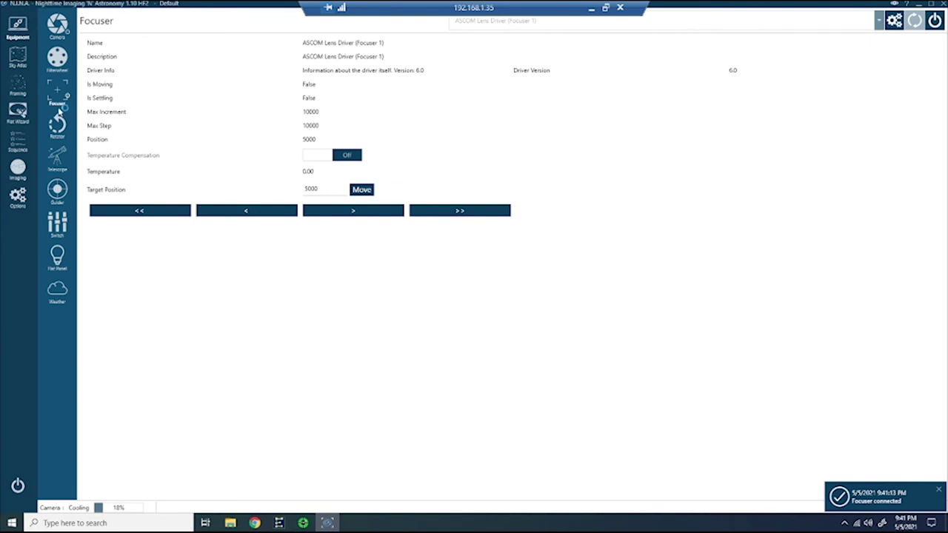
Connect the telescope mount through the EQMOD ASCOM HEQ5/6 driver.
click(57, 155)
click(499, 21)
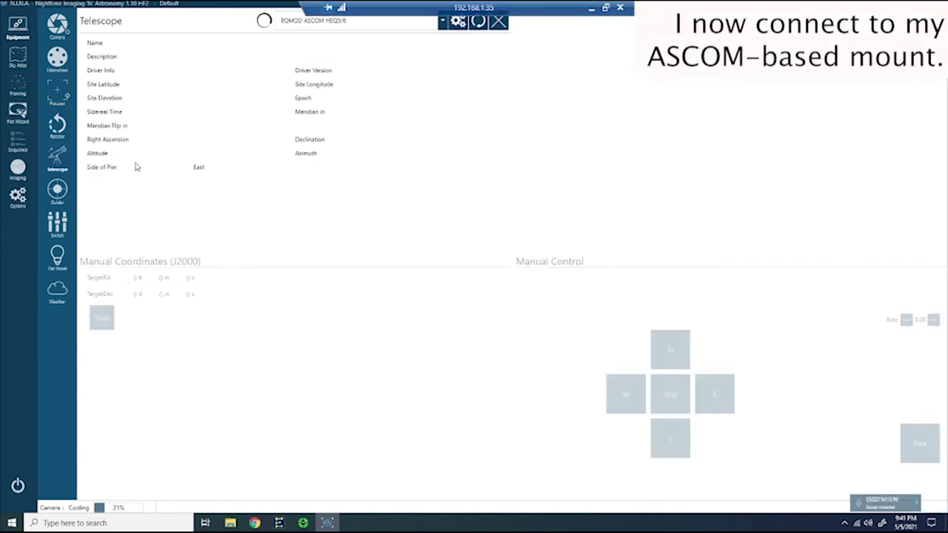
click(547, 325)
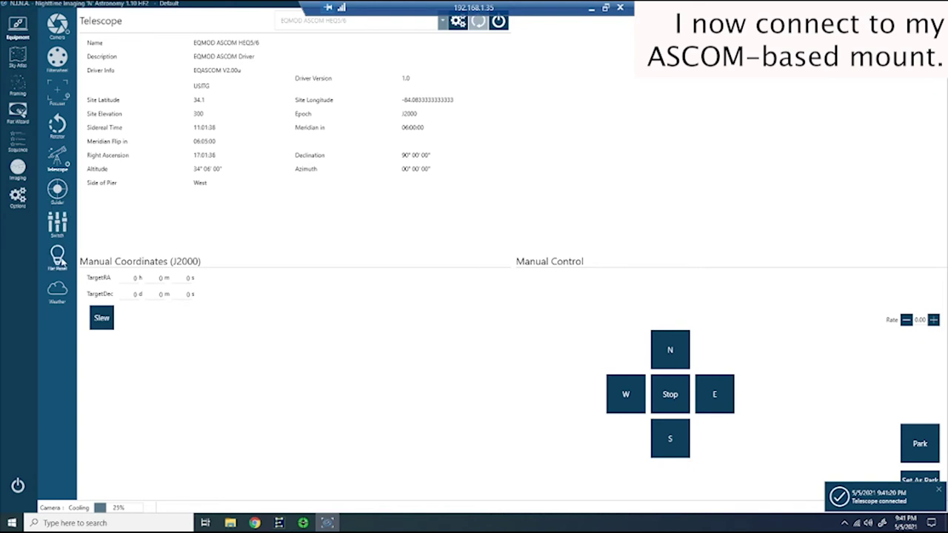
Start looping 2-second test exposures in the imaging view and fit the captured image to the viewing area.
click(18, 169)
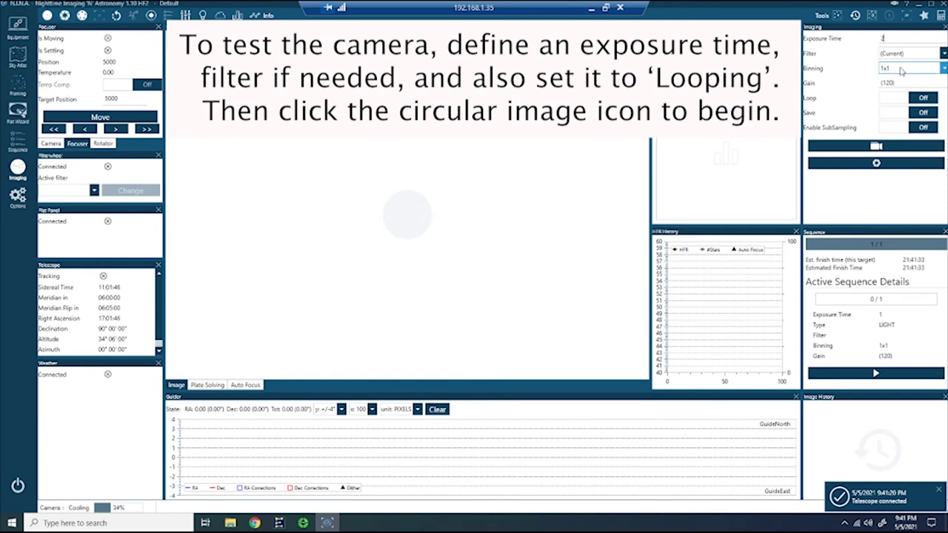
click(904, 100)
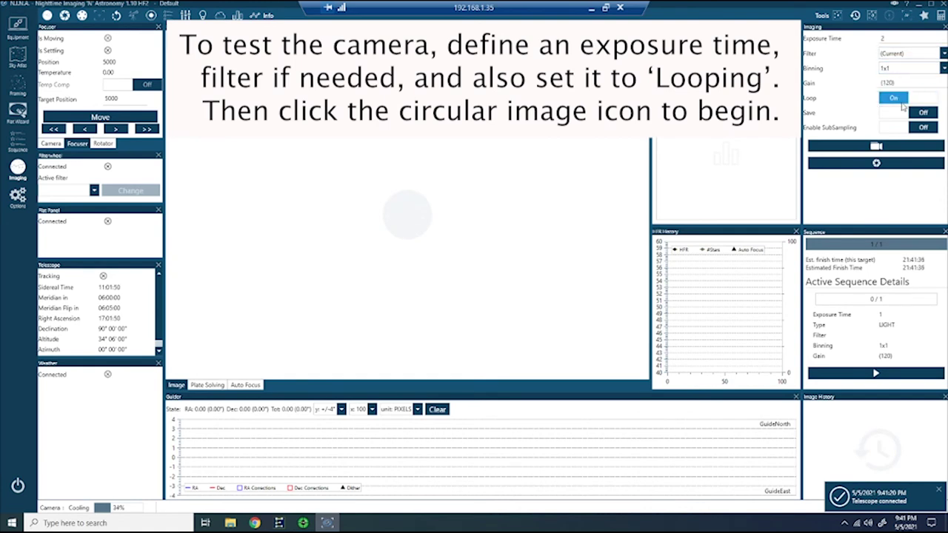
click(876, 164)
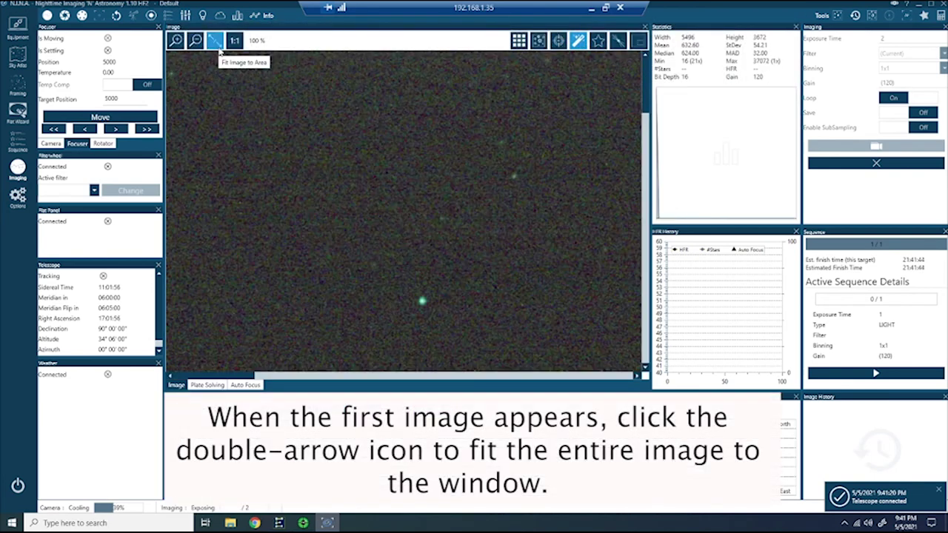
click(218, 45)
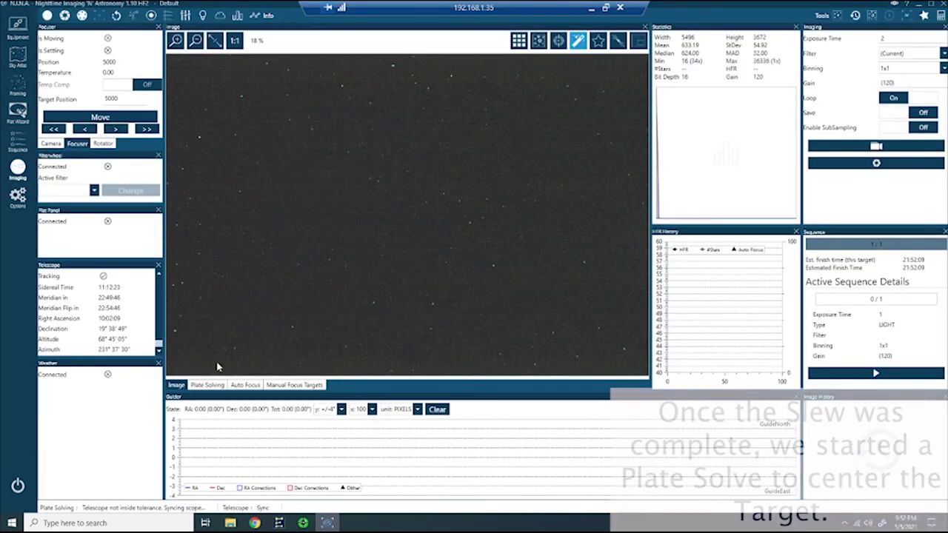
Examine the plate-solve error readings and the captured star image while the target is being centered.
click(208, 385)
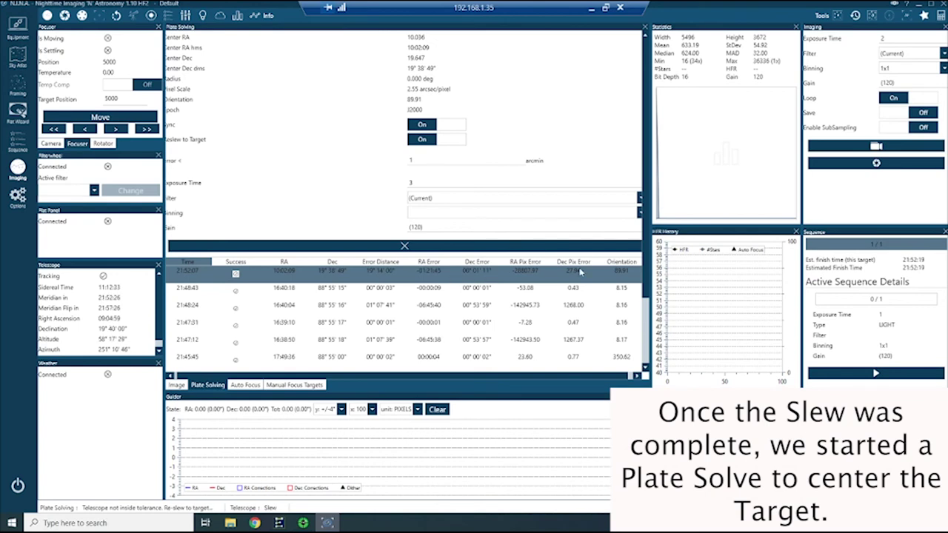
click(176, 385)
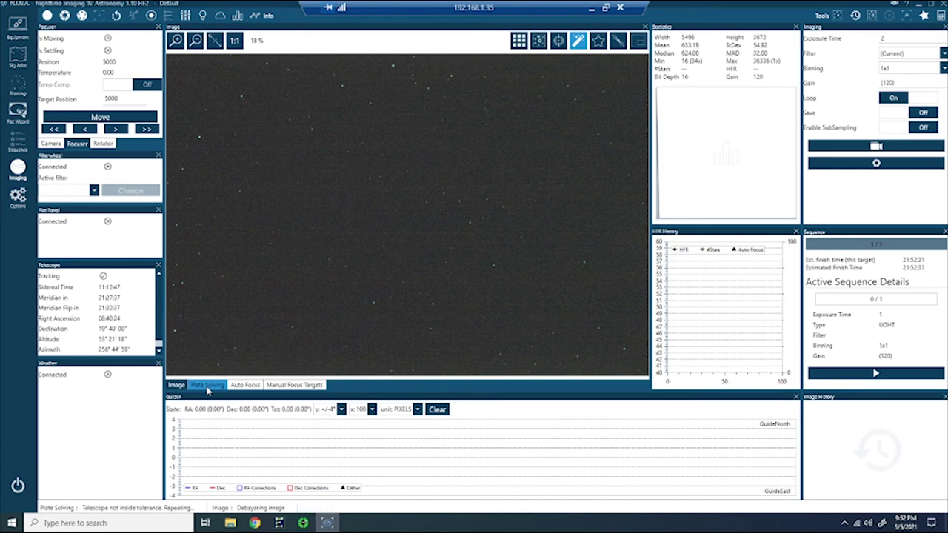
click(208, 387)
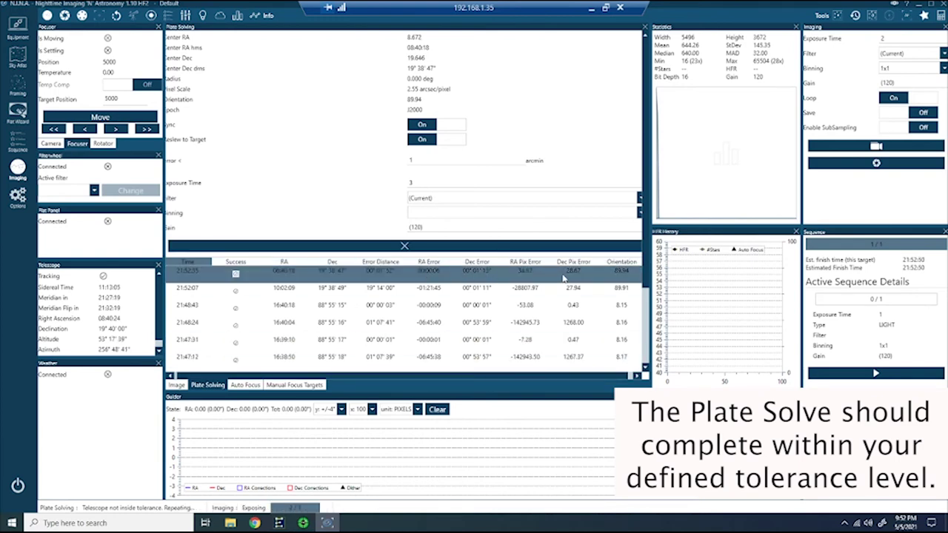
click(176, 385)
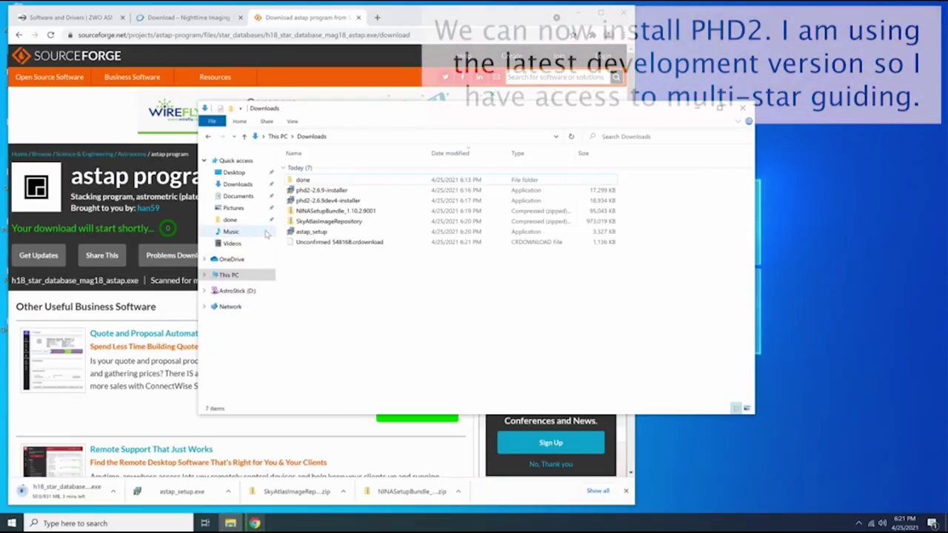
Move phd2-2.6.9-installer into the done folder and install PHD2 from phd2-2.6.9dev4-installer in Downloads.
drag(322, 190, 314, 183)
click(315, 191)
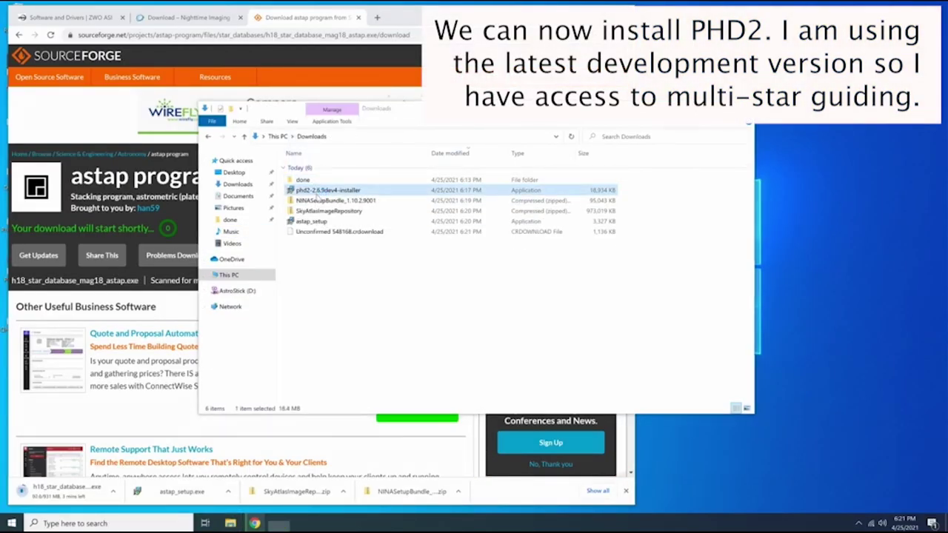
double_click(317, 194)
click(440, 333)
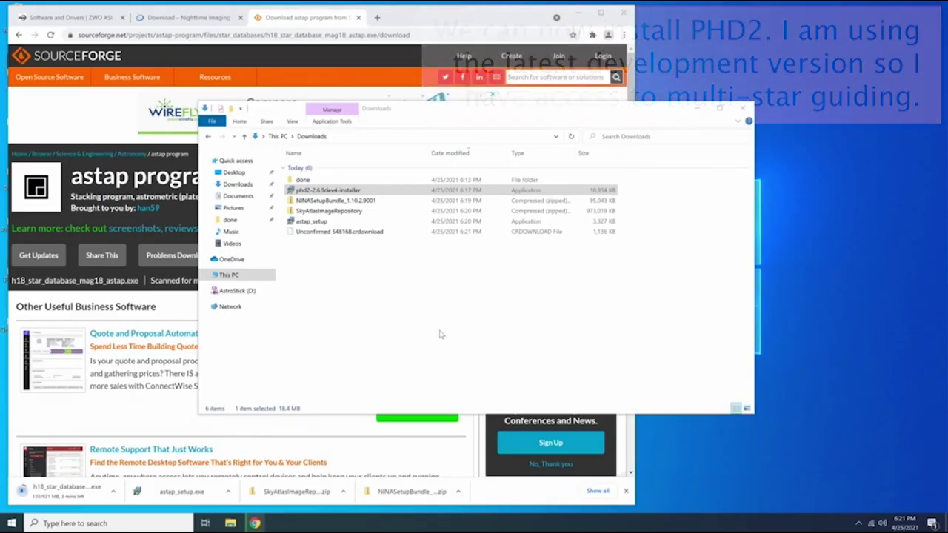
click(530, 337)
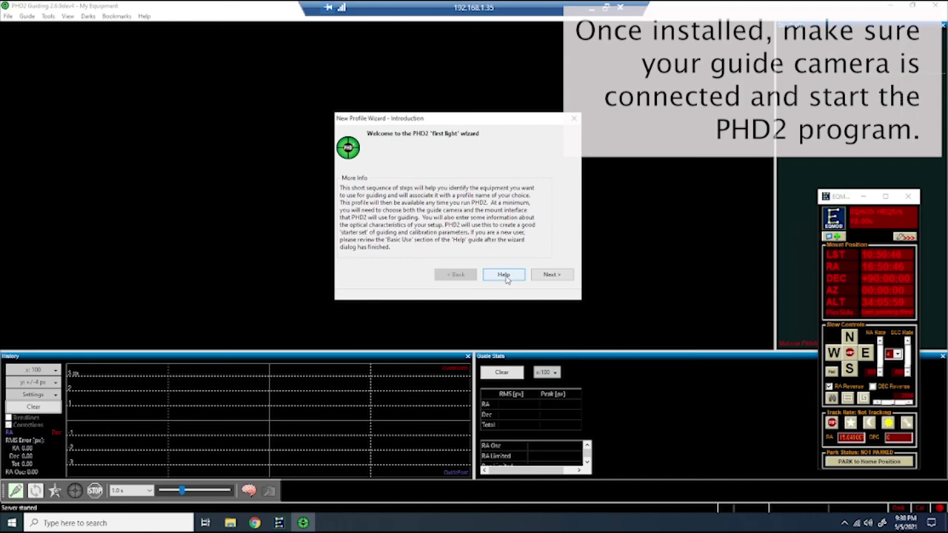
In PHD2's new profile wizard, choose the connected ZWO ASI Camera as guide camera with a 162 mm guide scope focal length.
click(550, 273)
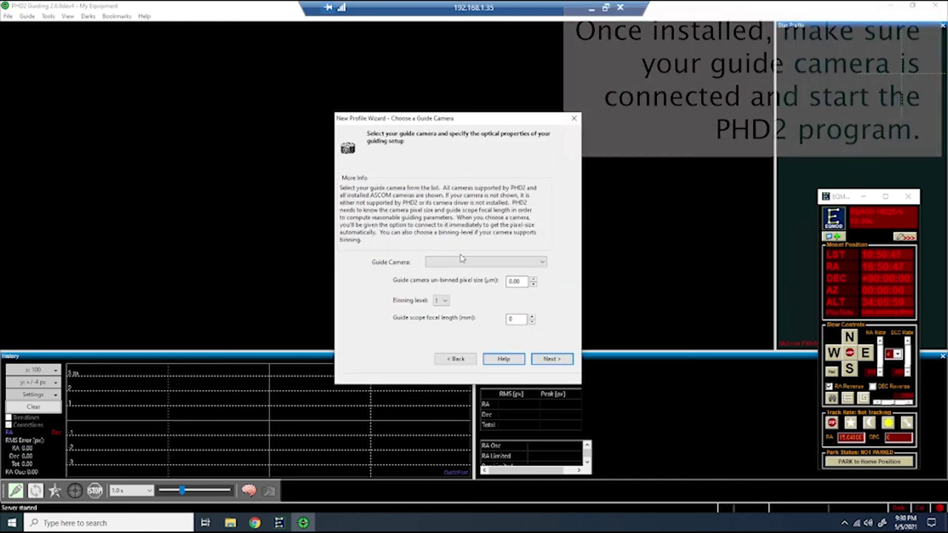
click(460, 261)
scroll(474, 370, down, 5)
click(472, 482)
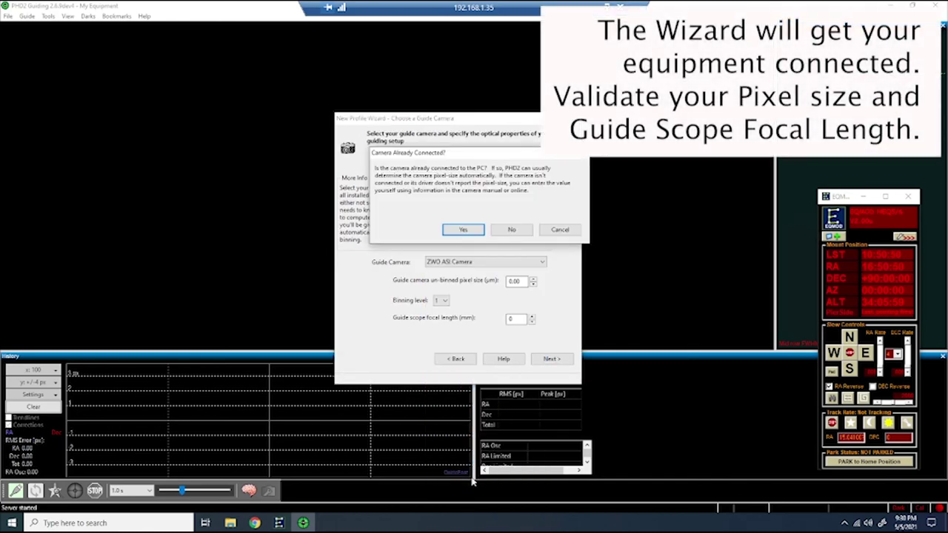
click(463, 230)
text(162)
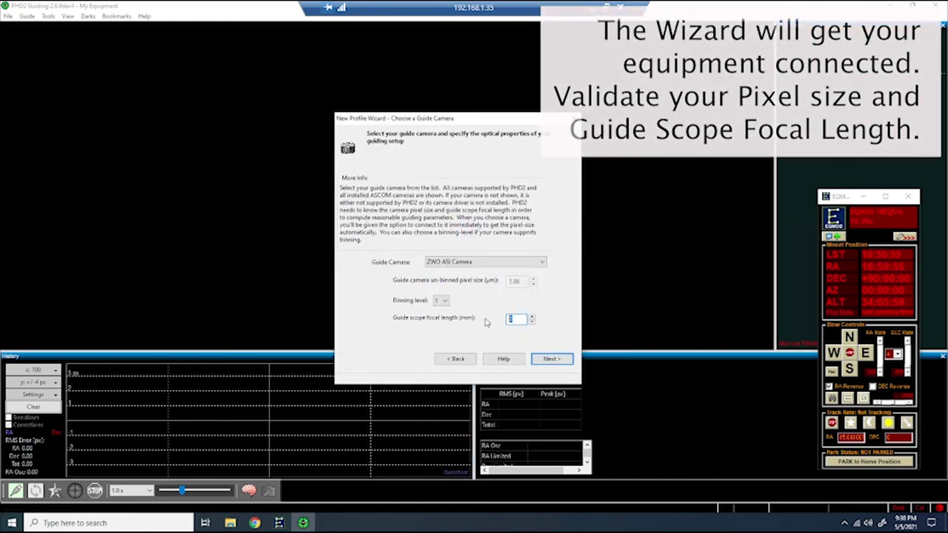
click(552, 359)
Choose EQMOD ASCOM HEQ5/6 as the wizard's mount and let PHD2 connect to it to read the guide speed.
click(489, 269)
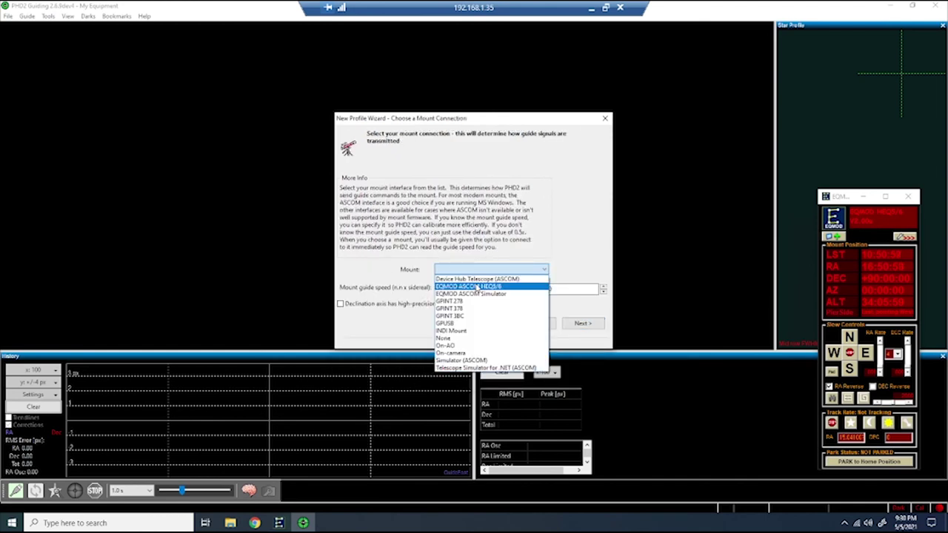
click(474, 288)
click(464, 231)
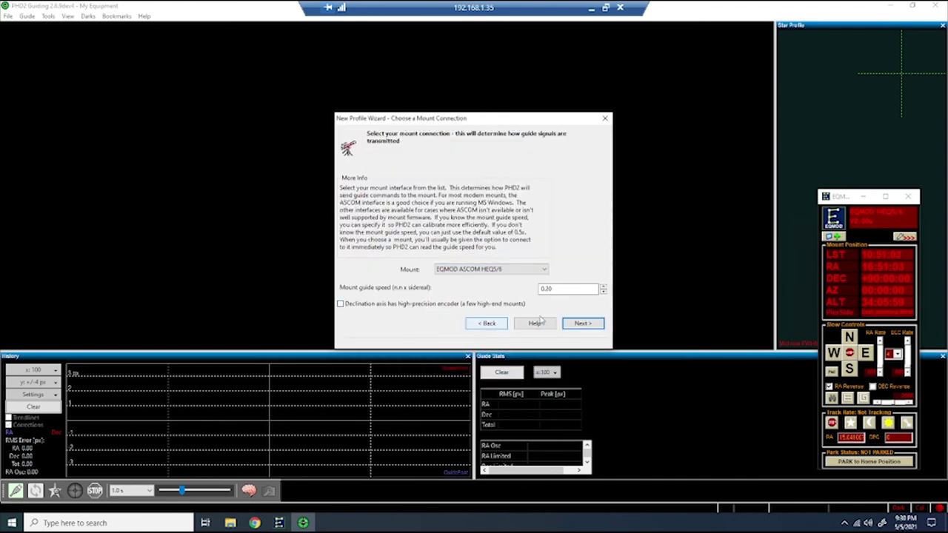
Accept the mount settings and EQMOD configuration suggestion, and finish the new profile as Default-174mm-mini with dark library building enabled.
click(582, 323)
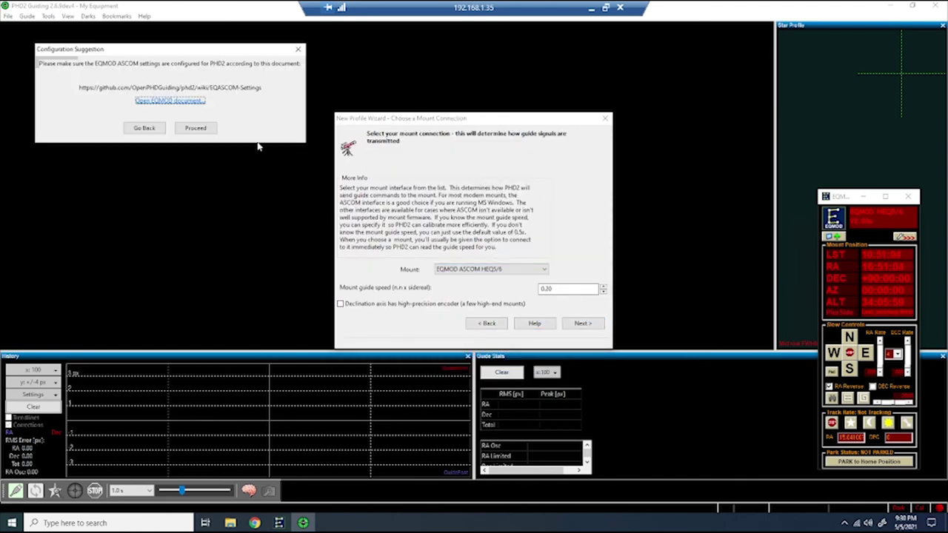
click(196, 128)
click(562, 255)
text(Default-174mm)
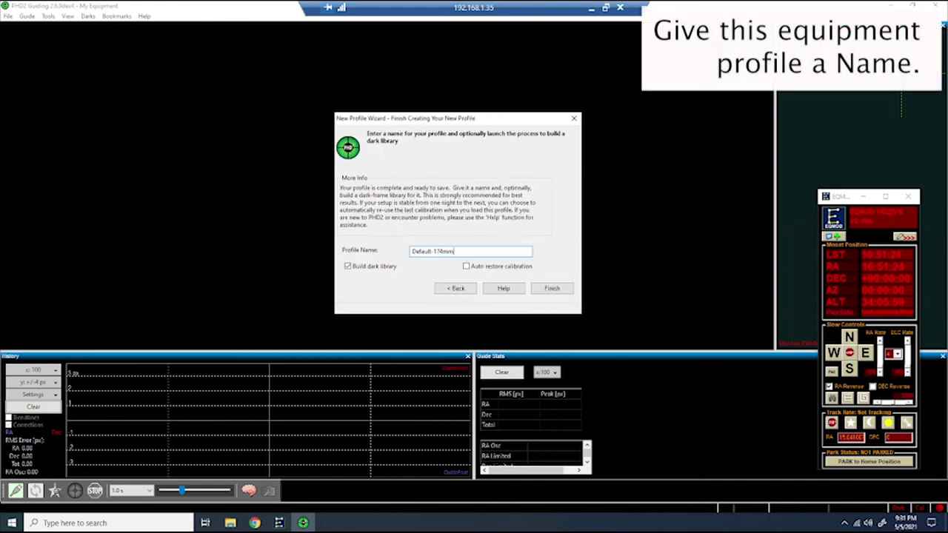
text(-mini)
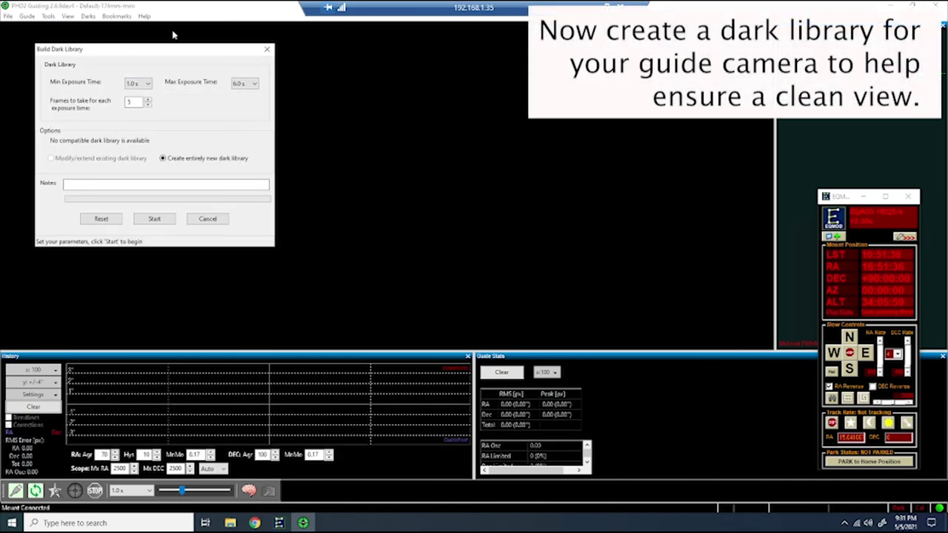
Choose the maximum exposure time for the guide camera's darks and build an entirely new dark library.
click(242, 87)
click(238, 169)
key(Tab)
click(153, 219)
click(216, 152)
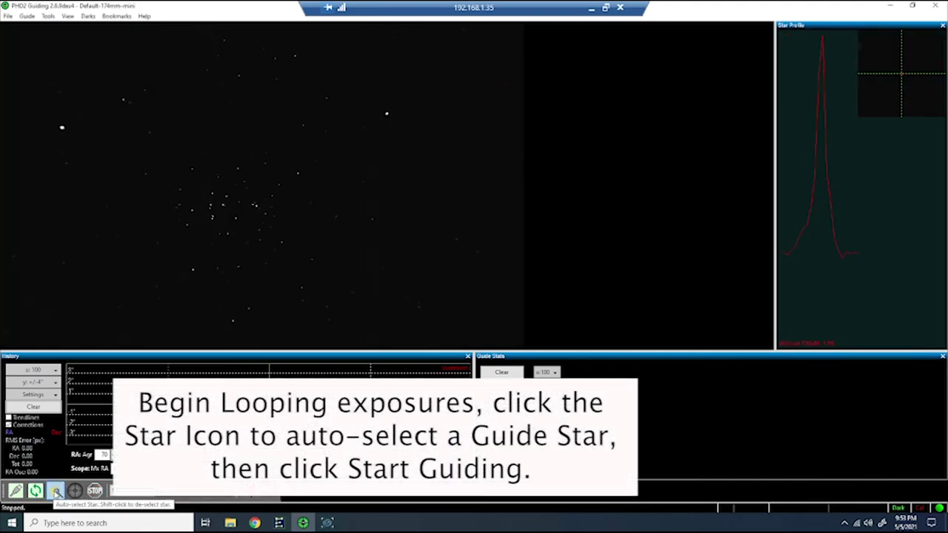
Auto-select a guide star, start calibration and guiding, and have the calibration restored automatically whenever the profile is used.
click(56, 492)
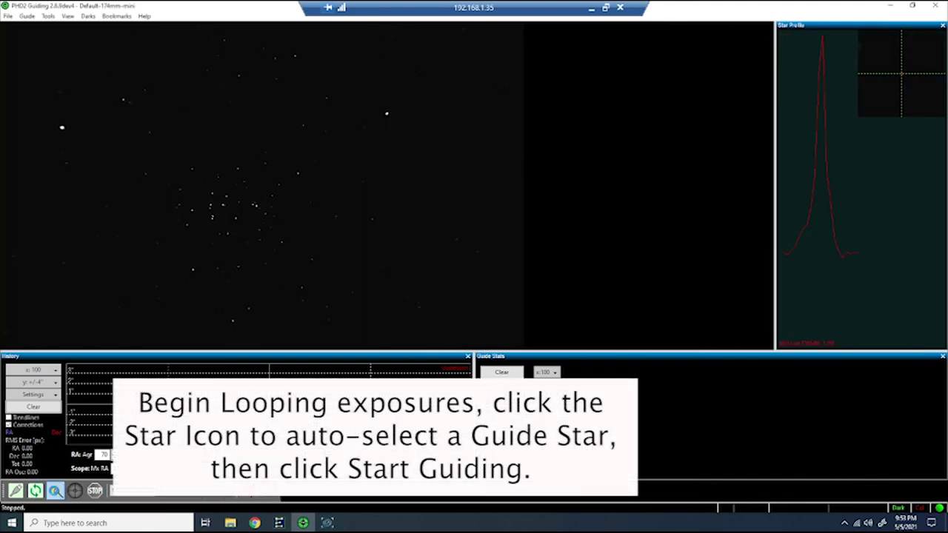
click(75, 490)
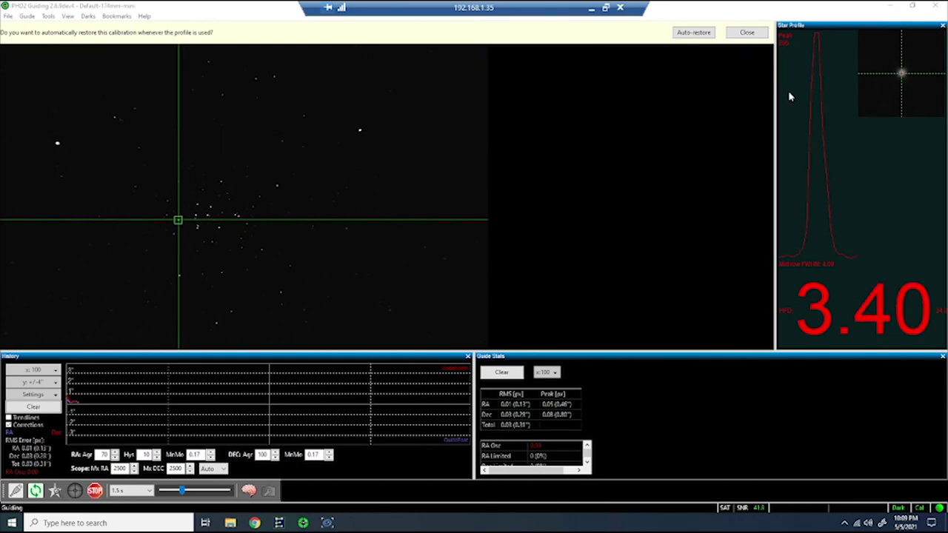
click(704, 34)
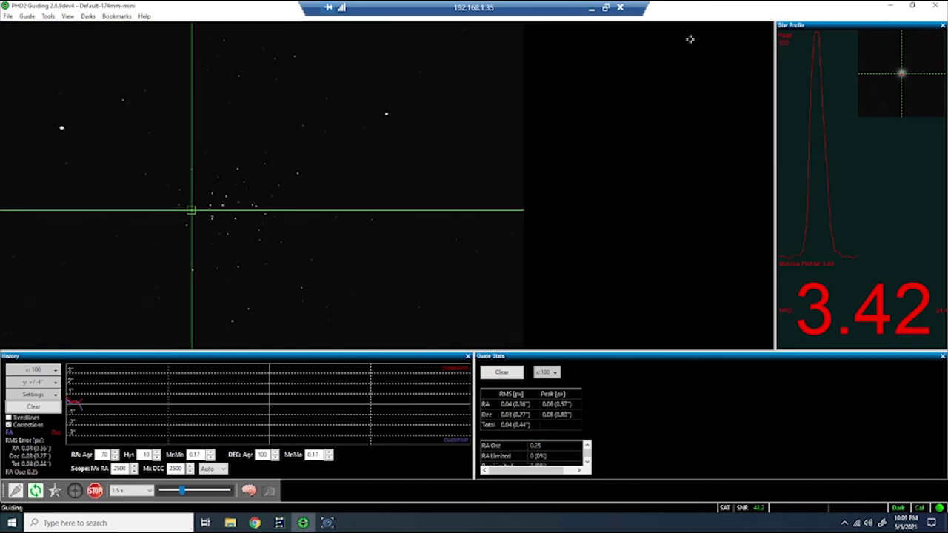